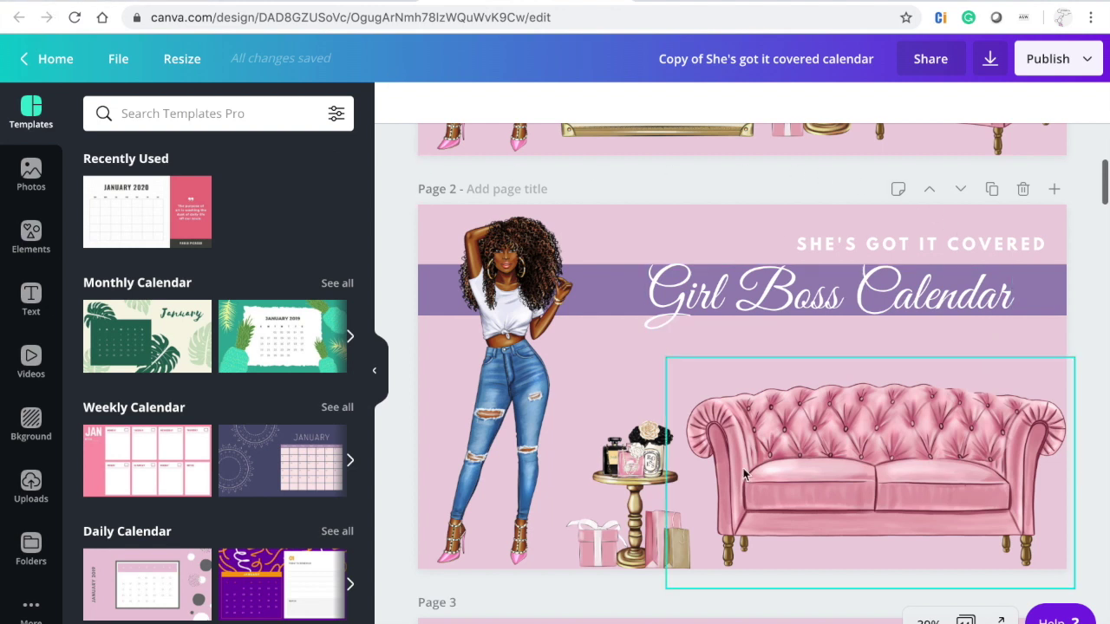
# Insert a new blank teal page above the January page of the Classroom Calendar.
pyautogui.scroll(4, 776, 319)
pyautogui.scroll(1, 776, 319)
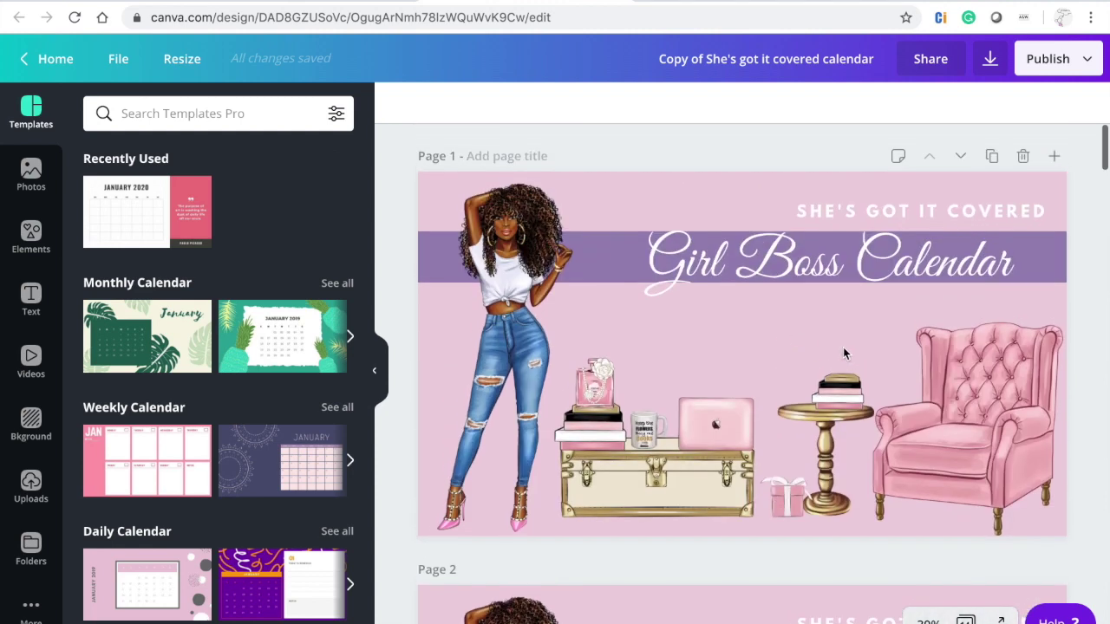
pyautogui.scroll(-3, 587, 363)
pyautogui.scroll(-4, 587, 362)
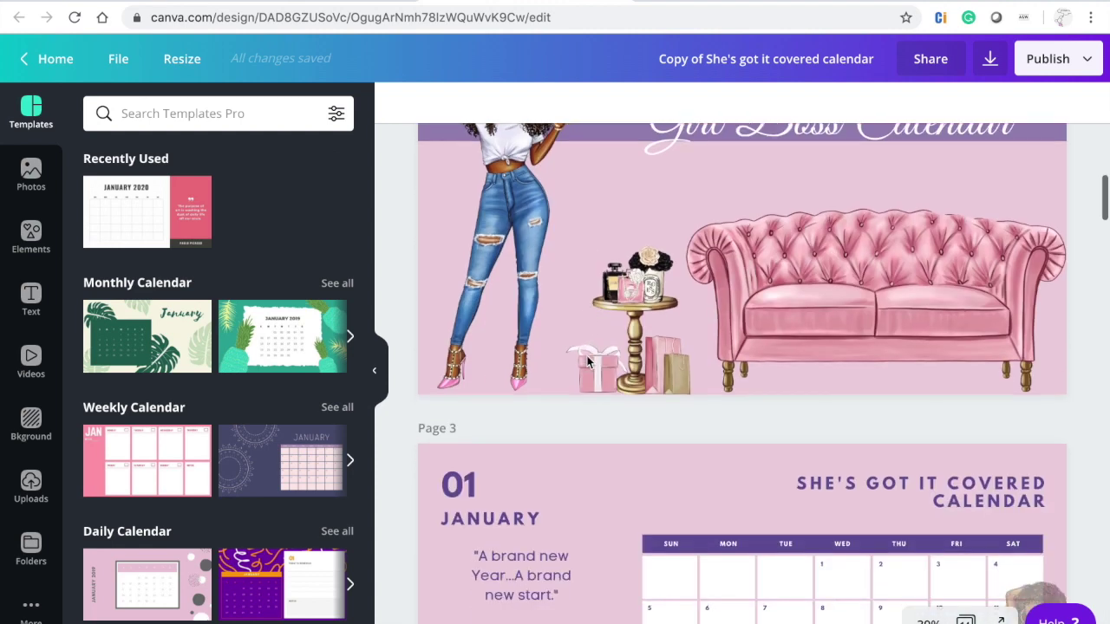
pyautogui.scroll(3, 587, 362)
pyautogui.scroll(-1, 587, 362)
pyautogui.scroll(-1, 588, 363)
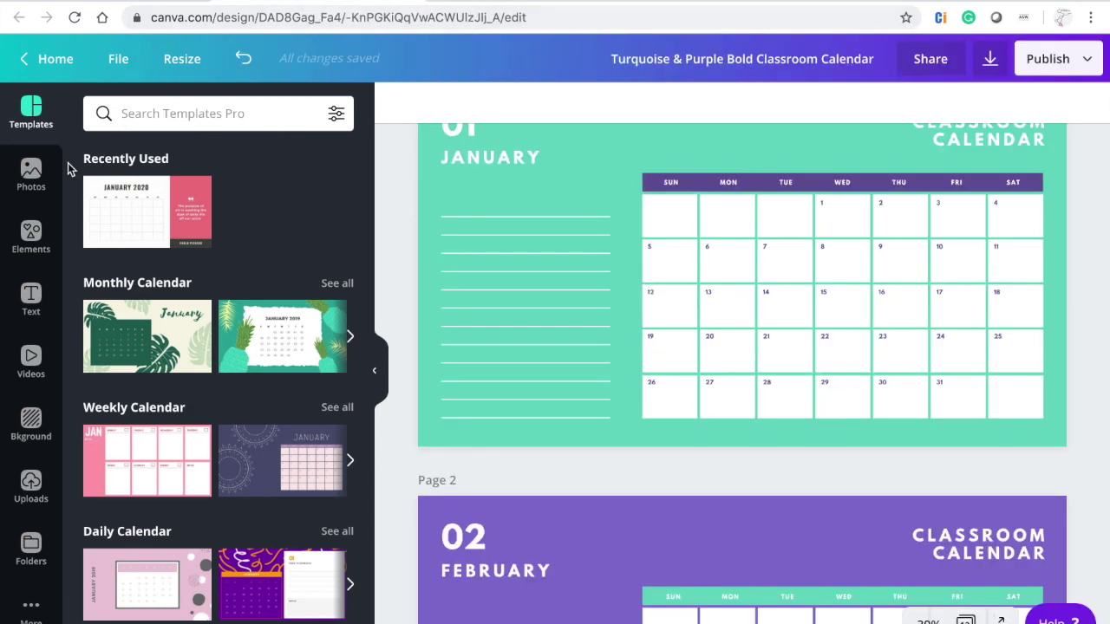
pyautogui.scroll(3, 487, 178)
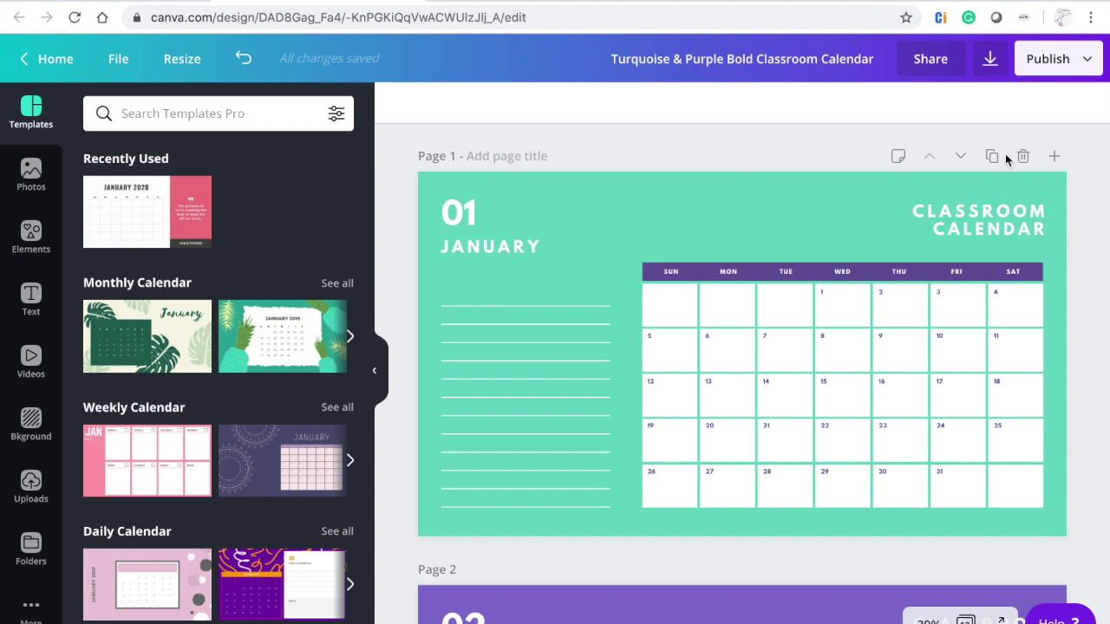
pyautogui.click(1054, 157)
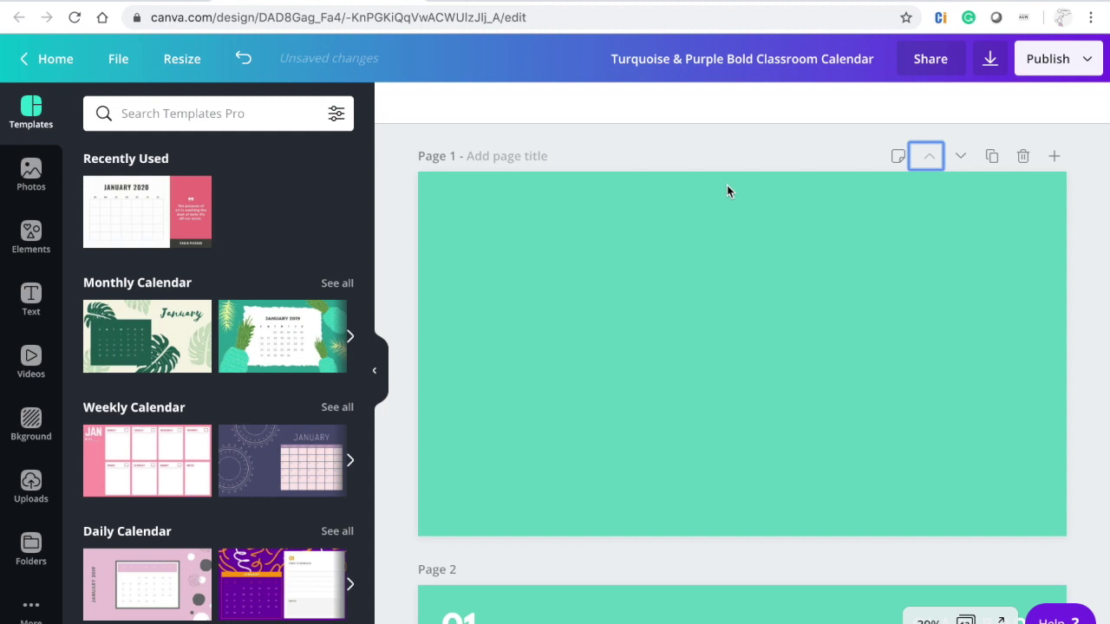
# Change the new first page's background to light pink (#eed1df).
pyautogui.click(728, 192)
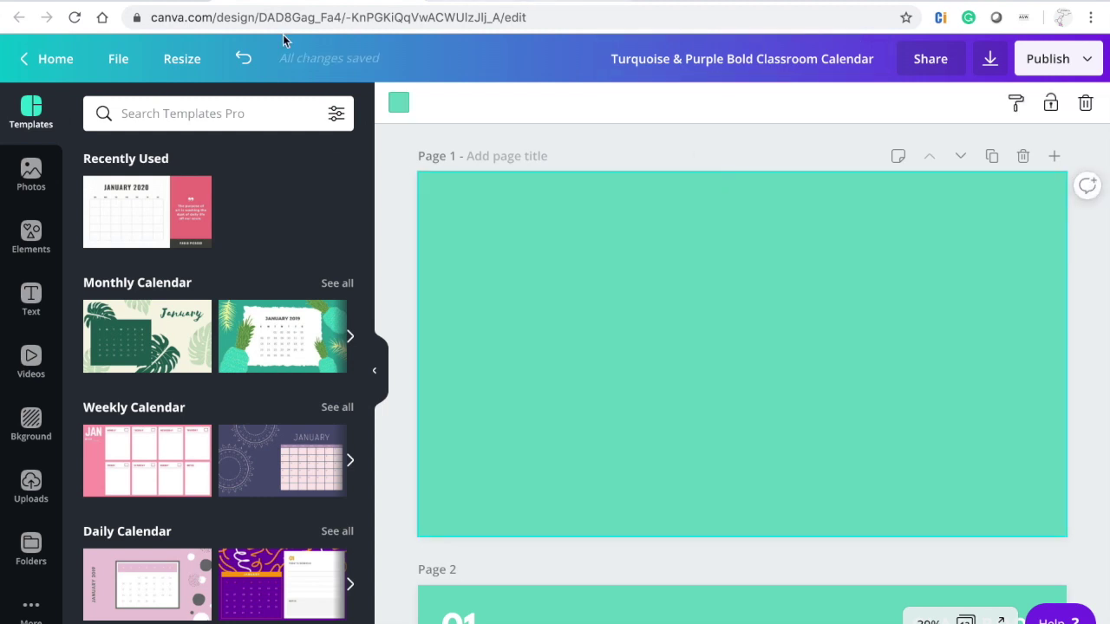
pyautogui.click(397, 105)
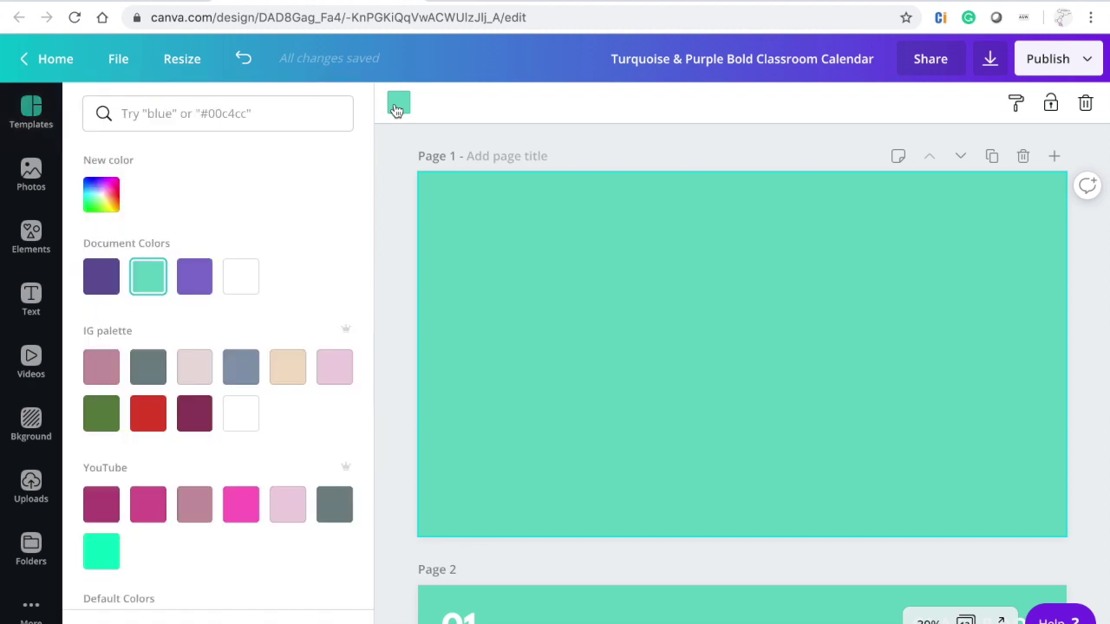
pyautogui.click(334, 368)
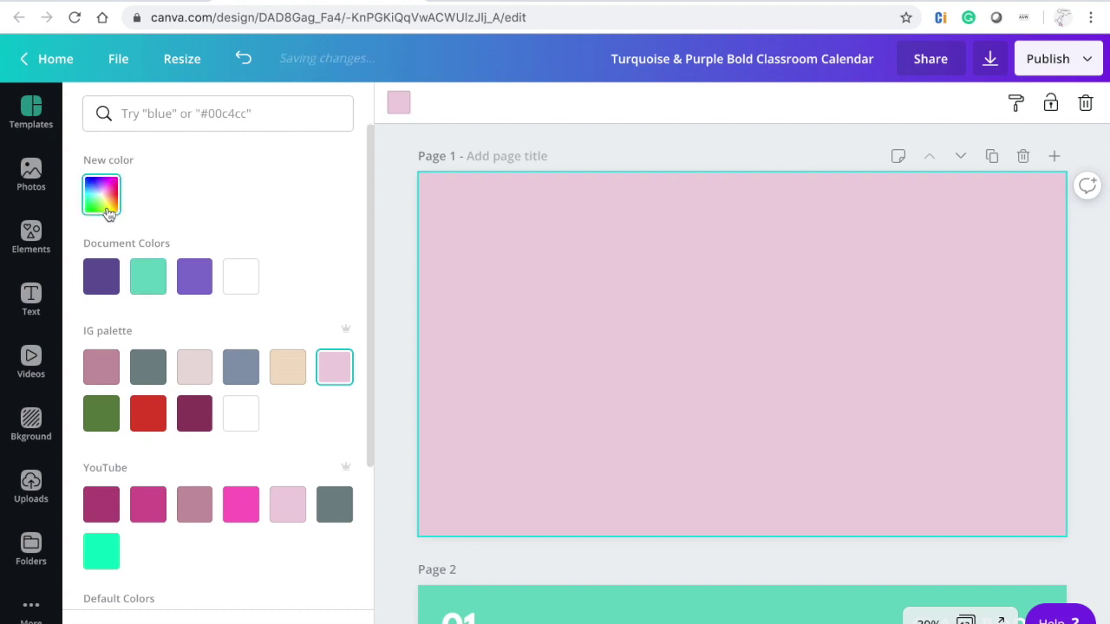
pyautogui.click(31, 234)
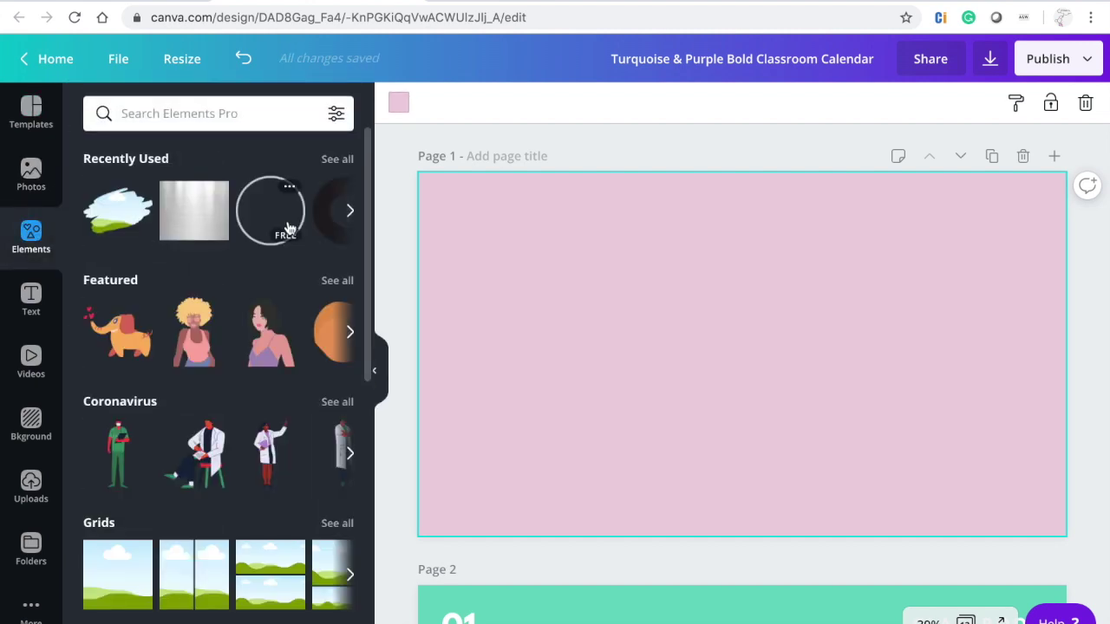
# Add a square shape and stretch it into a thin full-width band near the page top.
pyautogui.scroll(-3, 213, 381)
pyautogui.scroll(-2, 214, 384)
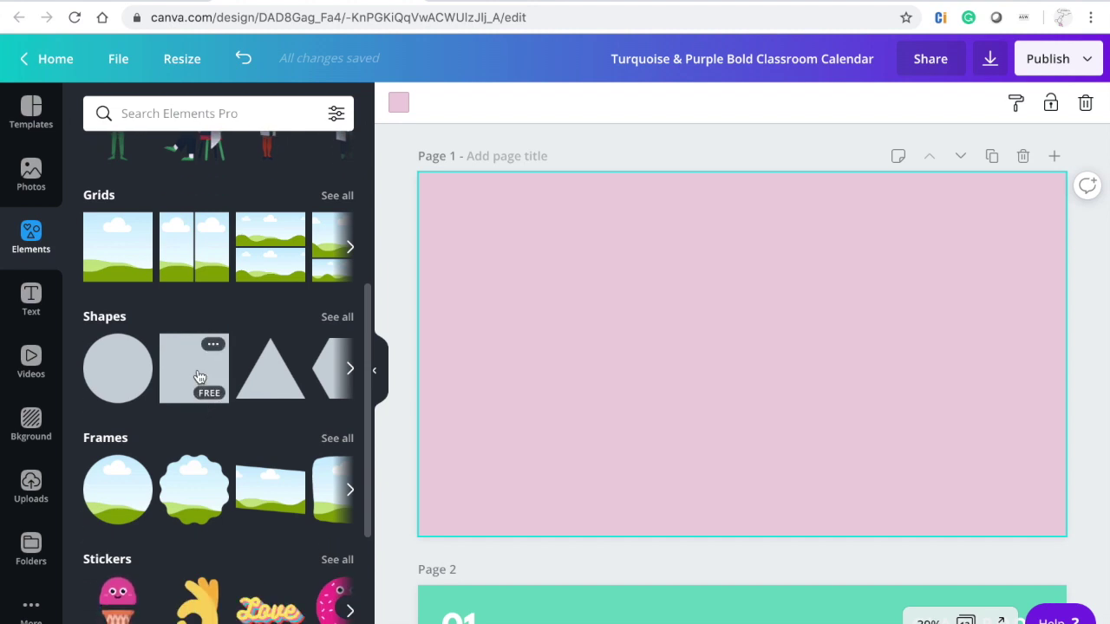
pyautogui.click(199, 377)
pyautogui.moveTo(640, 354); pyautogui.dragTo(405, 314)
pyautogui.moveTo(845, 355); pyautogui.dragTo(1096, 352)
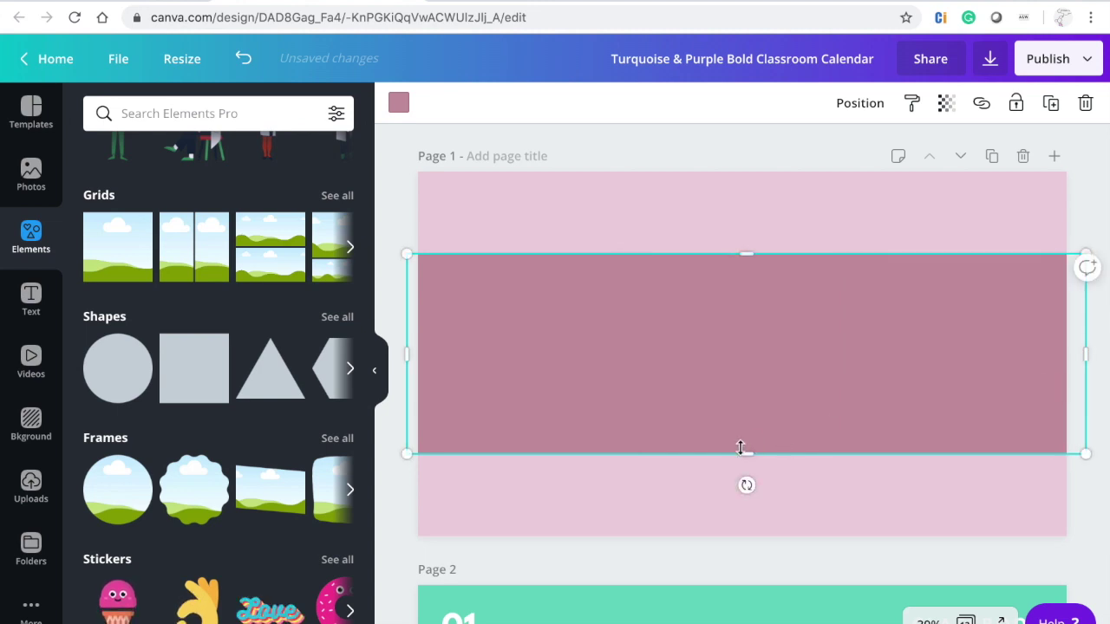
pyautogui.moveTo(741, 453); pyautogui.dragTo(749, 310)
pyautogui.click(764, 240)
pyautogui.moveTo(768, 263); pyautogui.dragTo(769, 228)
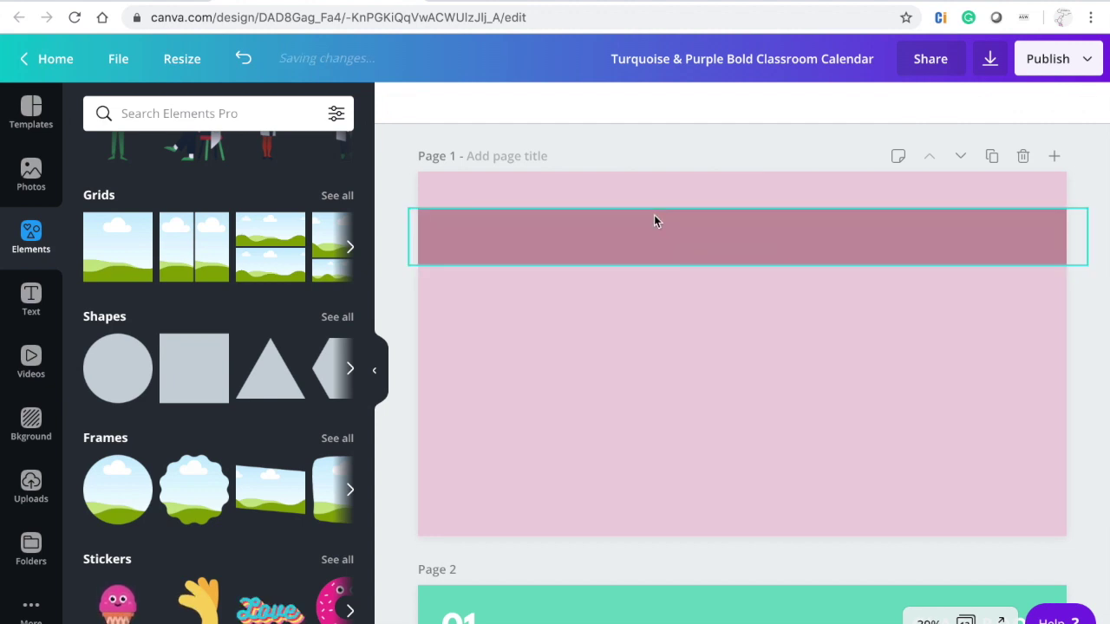
# Recolour the band with the document's dark purple.
pyautogui.click(416, 185)
pyautogui.click(486, 227)
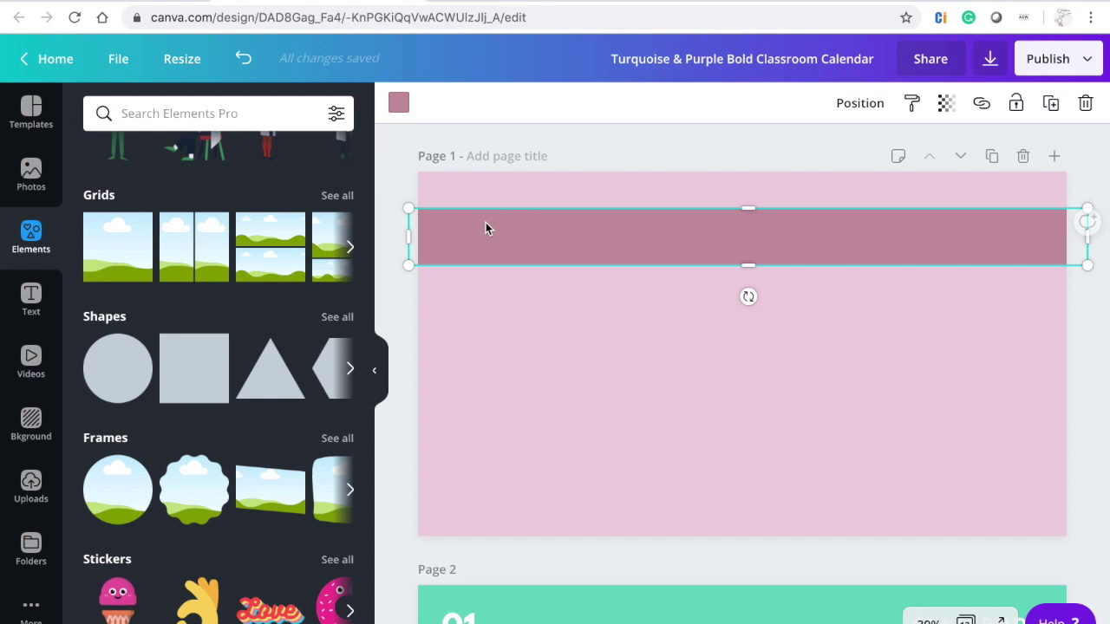
pyautogui.click(398, 102)
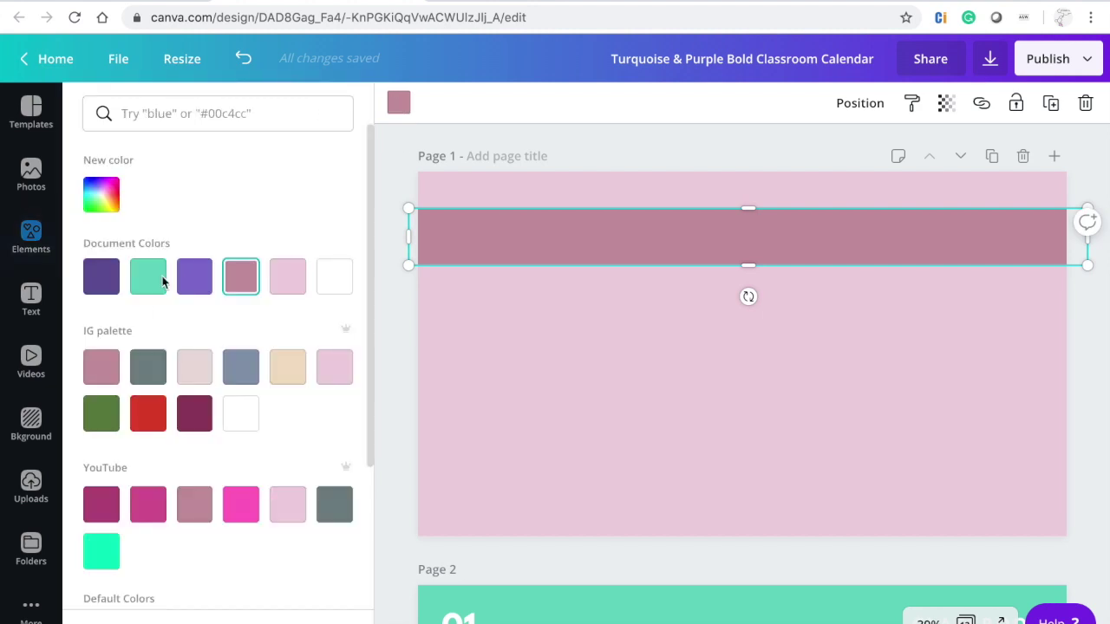
pyautogui.click(106, 276)
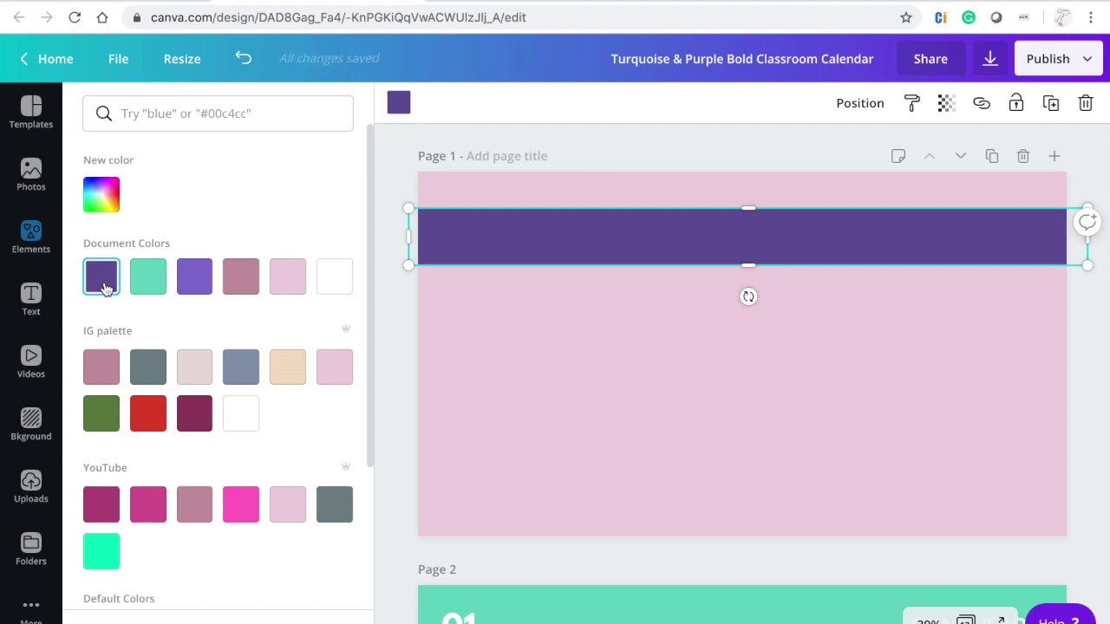
# Set the purple band's transparency to about 60.
pyautogui.click(947, 103)
pyautogui.moveTo(897, 154); pyautogui.dragTo(850, 154)
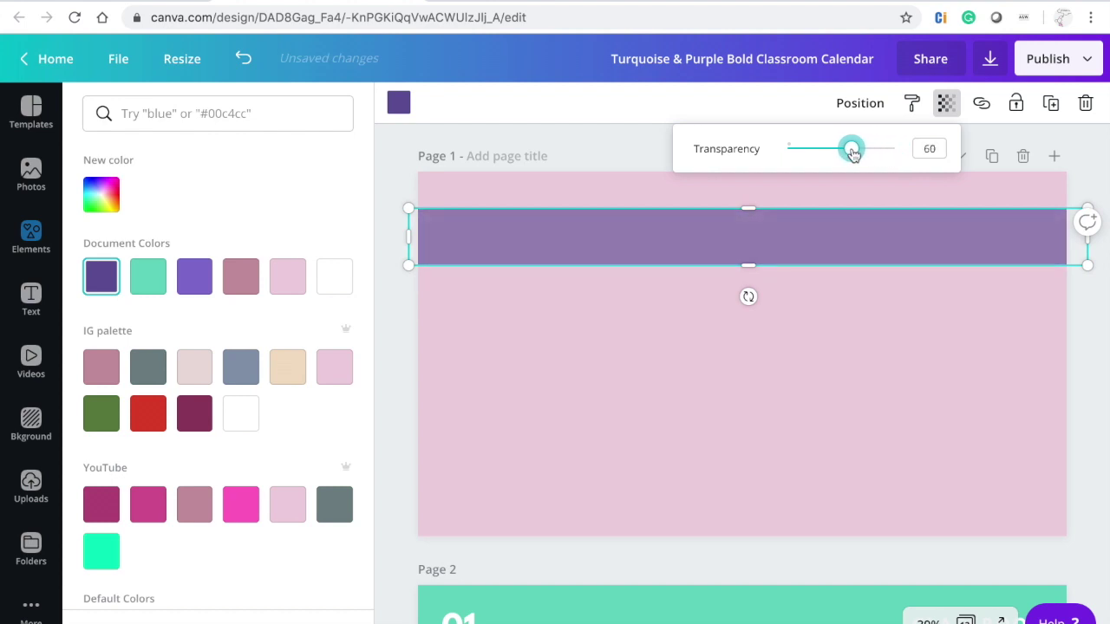
pyautogui.moveTo(853, 152); pyautogui.dragTo(855, 154)
pyautogui.click(627, 156)
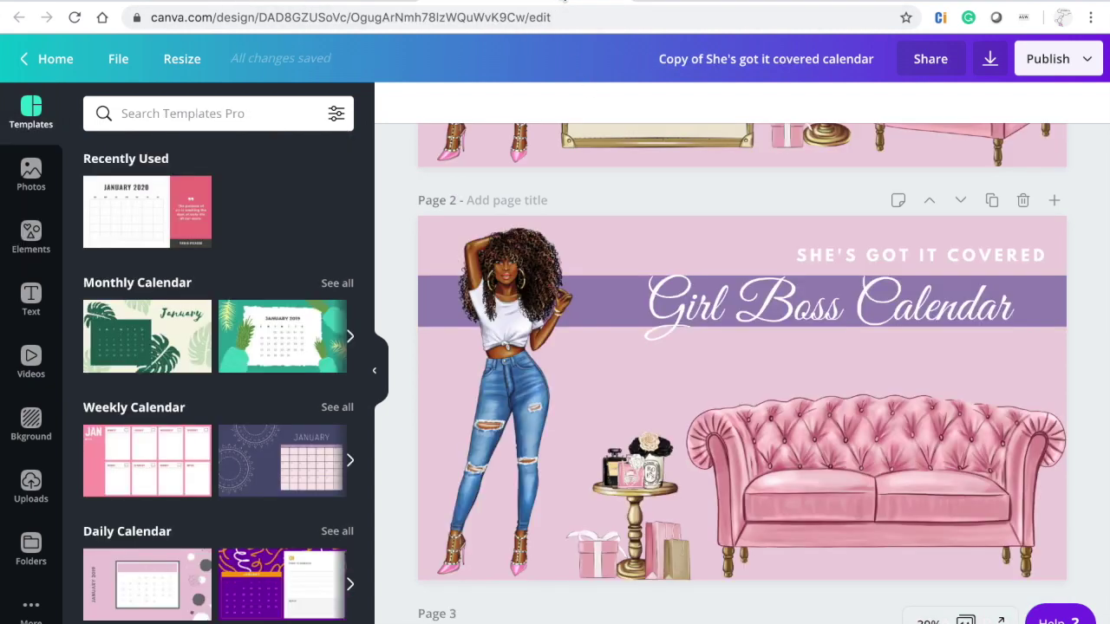
pyautogui.scroll(5, 752, 281)
pyautogui.scroll(-3, 752, 281)
pyautogui.scroll(-1, 752, 286)
pyautogui.scroll(-1, 752, 287)
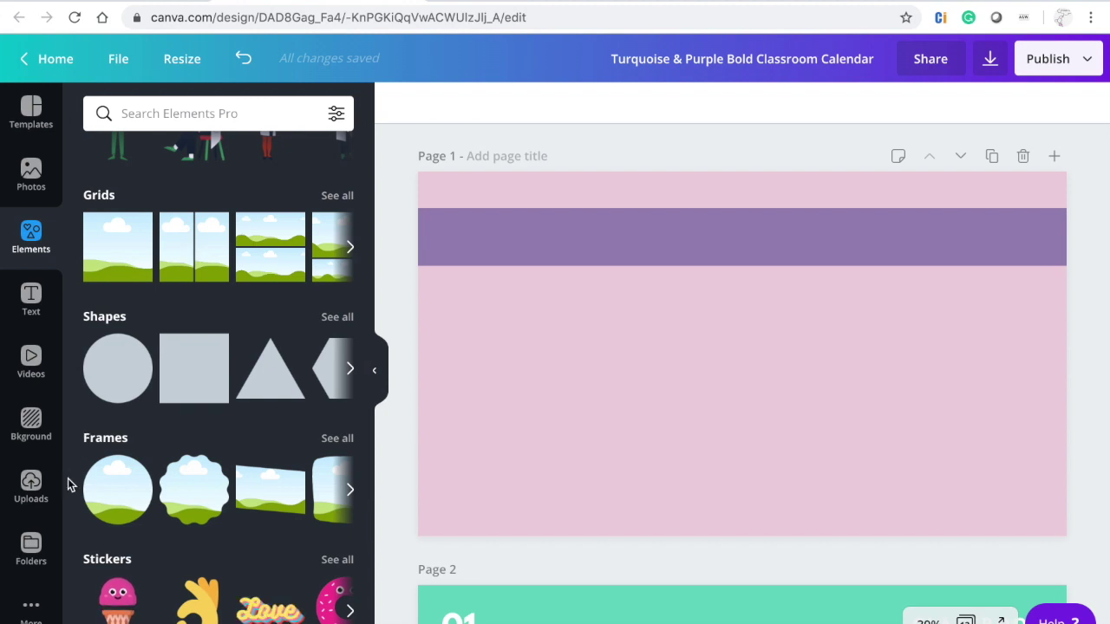
# Find the curly-haired woman in ripped jeans among the uploads and add her to the cover.
pyautogui.click(33, 490)
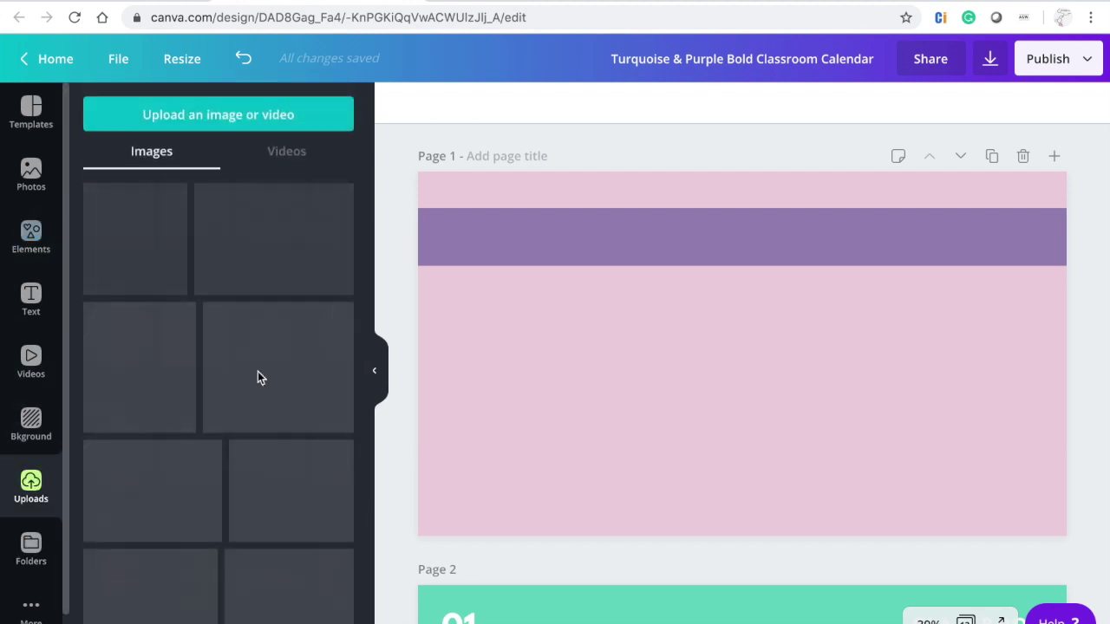
pyautogui.scroll(-10, 303, 477)
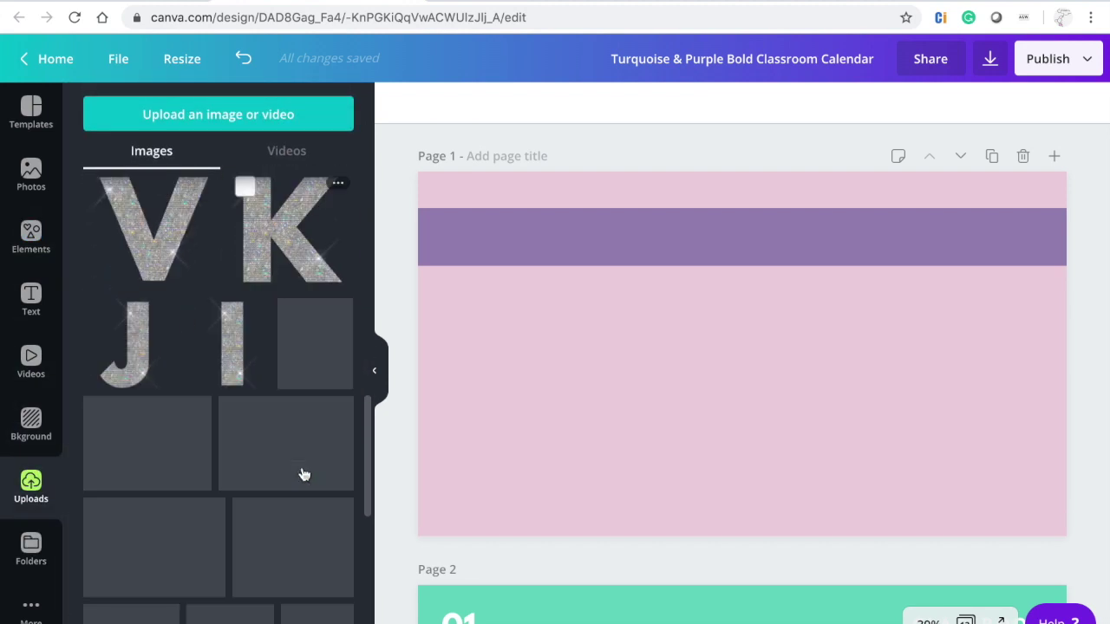
pyautogui.scroll(-5, 302, 475)
pyautogui.scroll(-8, 303, 473)
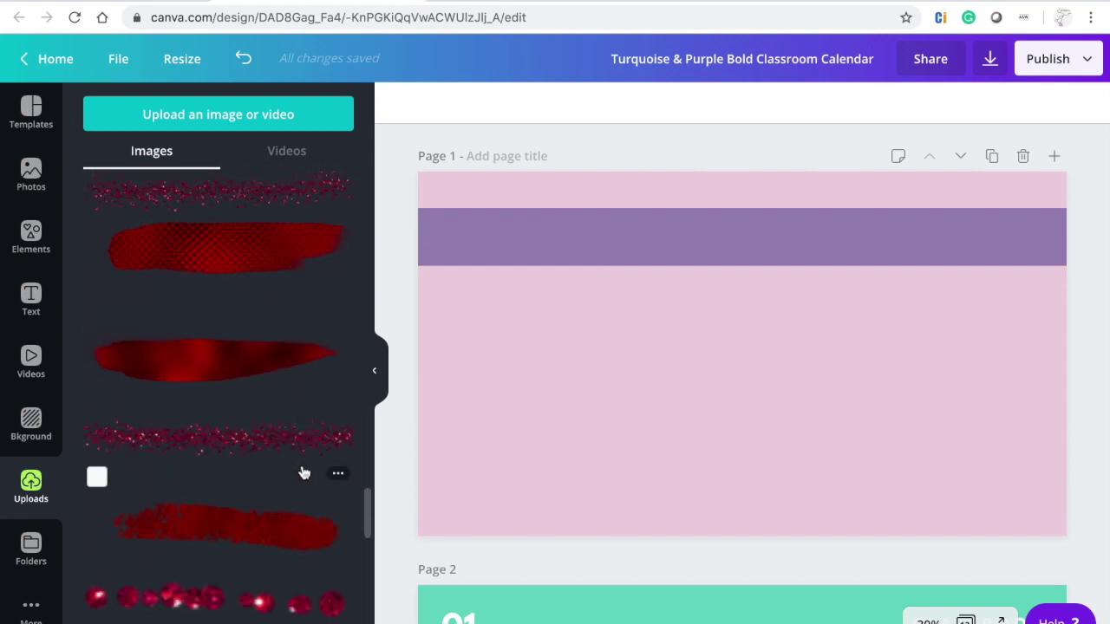
pyautogui.scroll(-5, 303, 473)
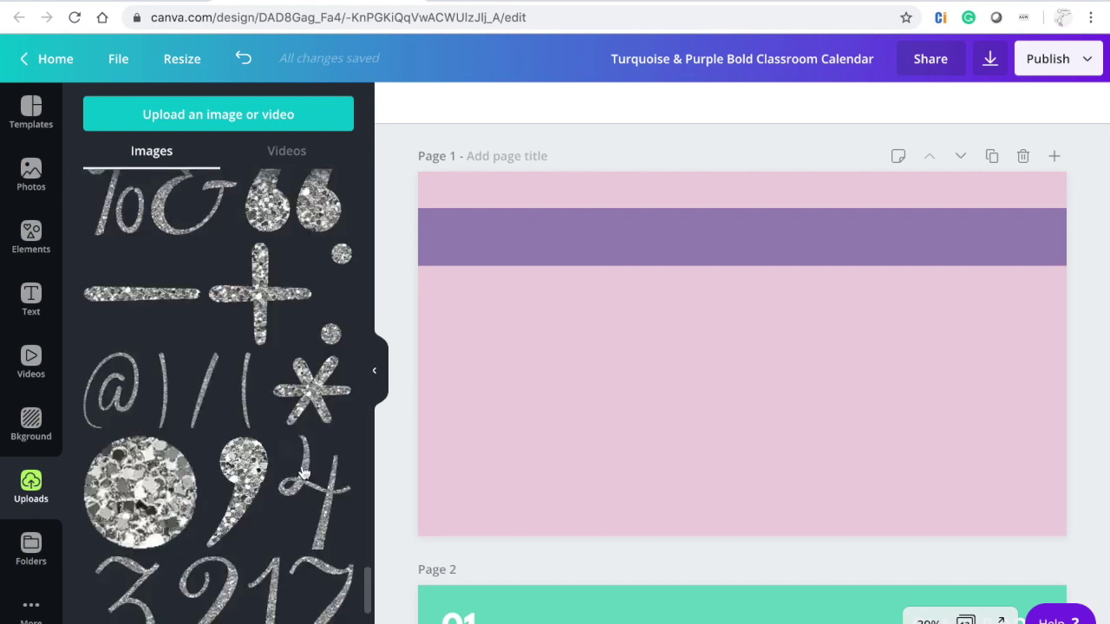
pyautogui.scroll(-8, 303, 473)
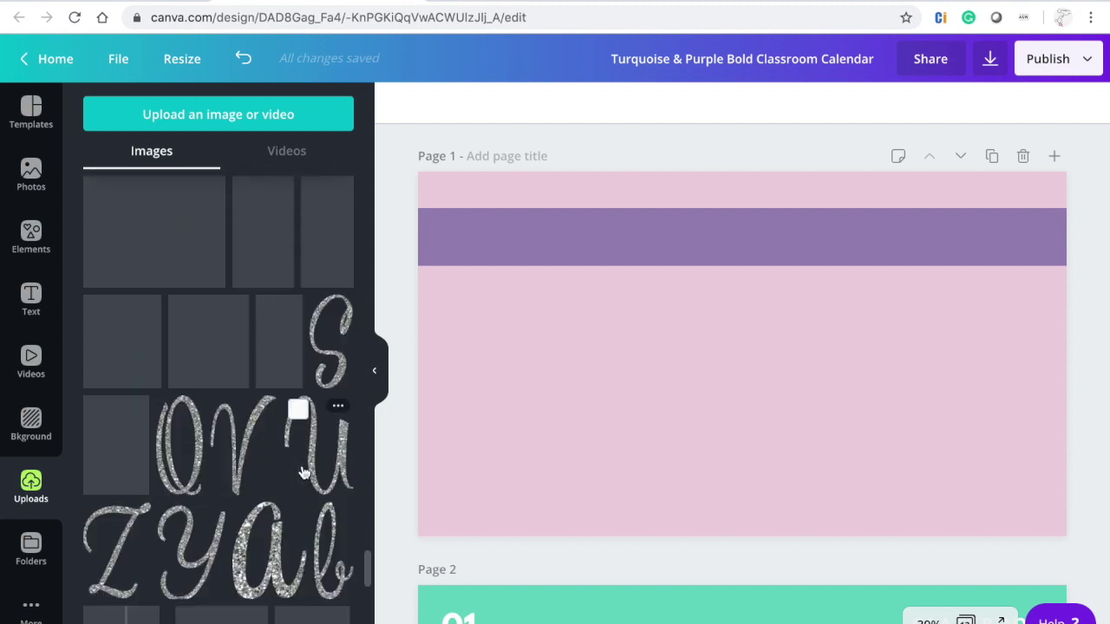
pyautogui.scroll(-8, 302, 473)
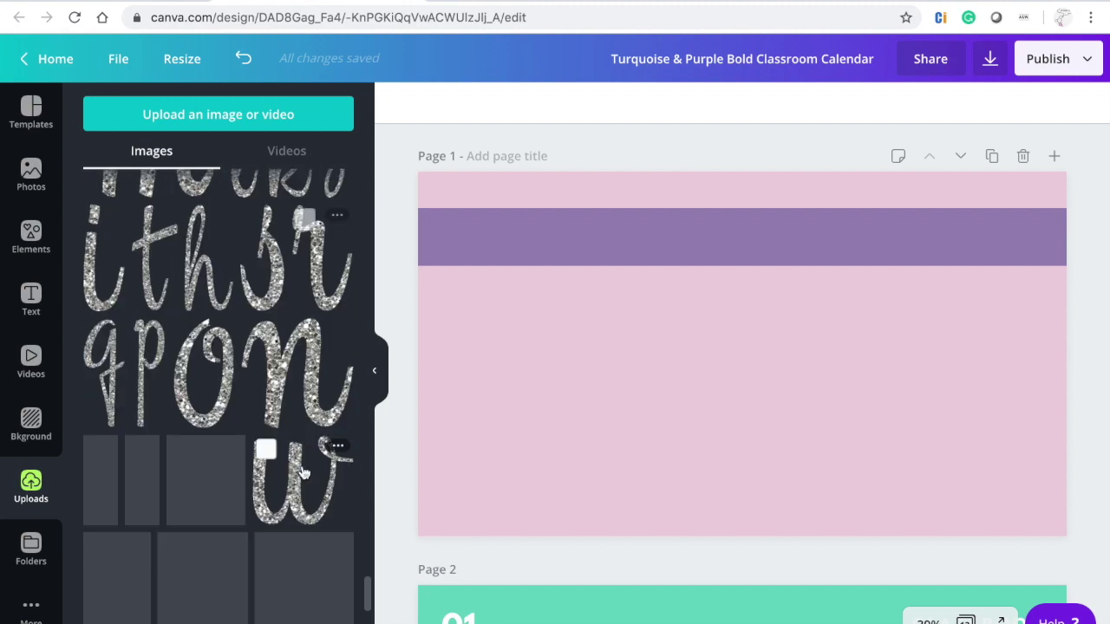
pyautogui.scroll(-10, 303, 473)
pyautogui.scroll(-8, 303, 469)
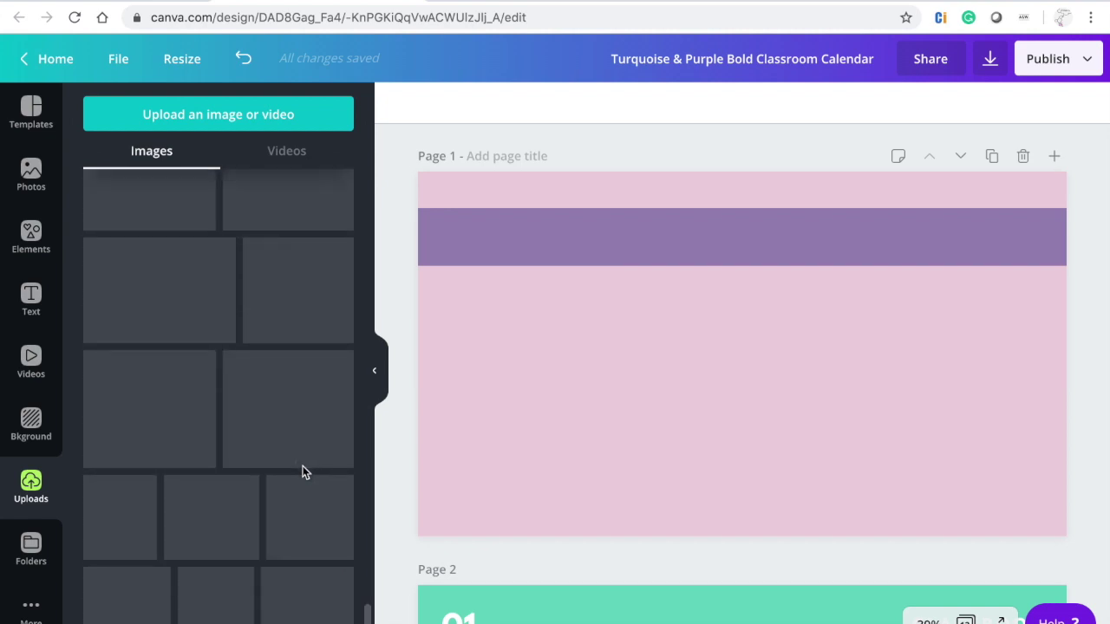
pyautogui.scroll(-8, 303, 472)
pyautogui.scroll(-3, 303, 473)
pyautogui.scroll(-4, 303, 473)
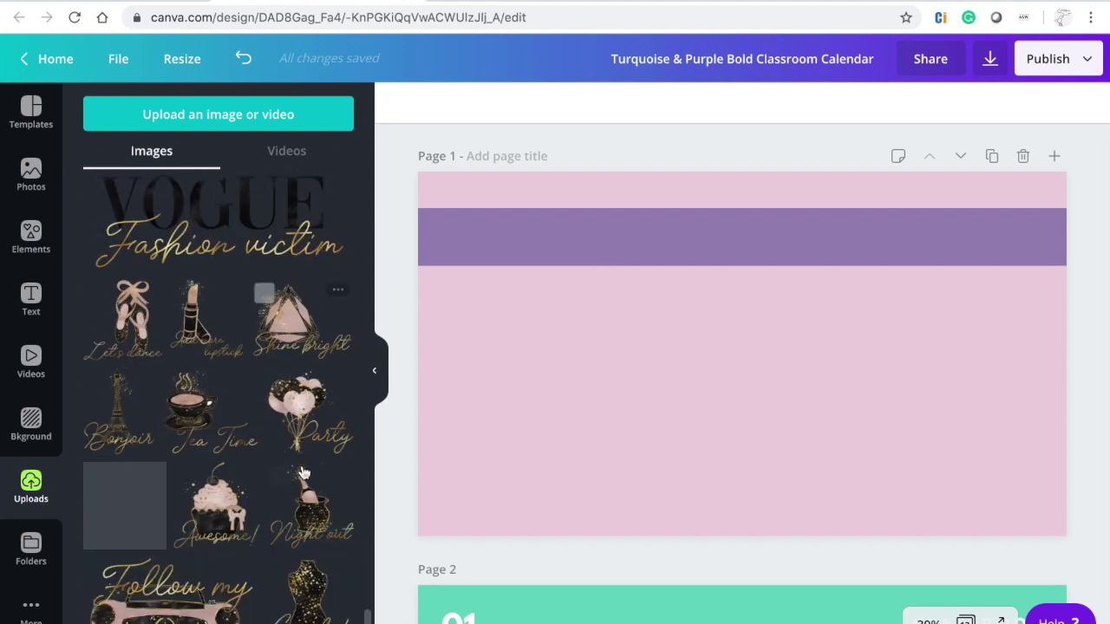
pyautogui.scroll(-10, 303, 473)
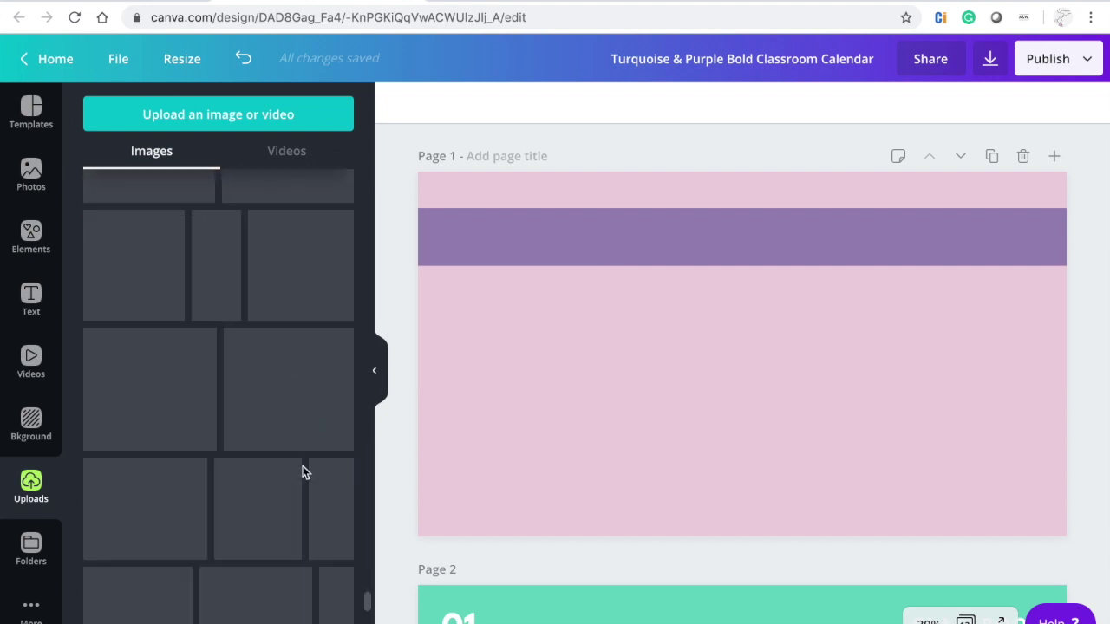
pyautogui.scroll(-10, 303, 468)
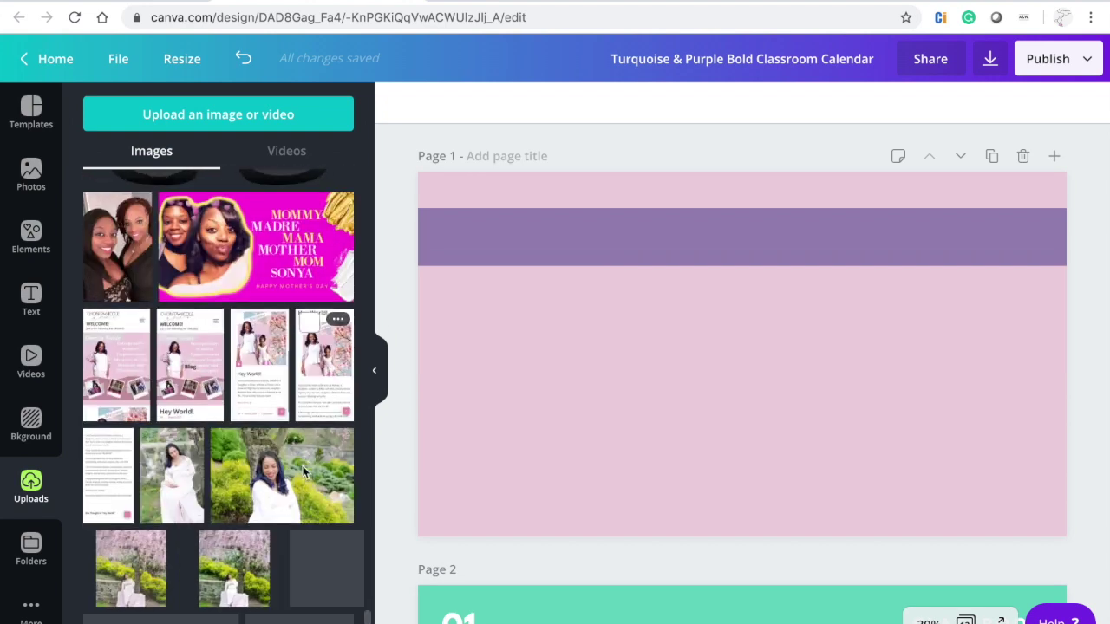
pyautogui.scroll(-15, 303, 469)
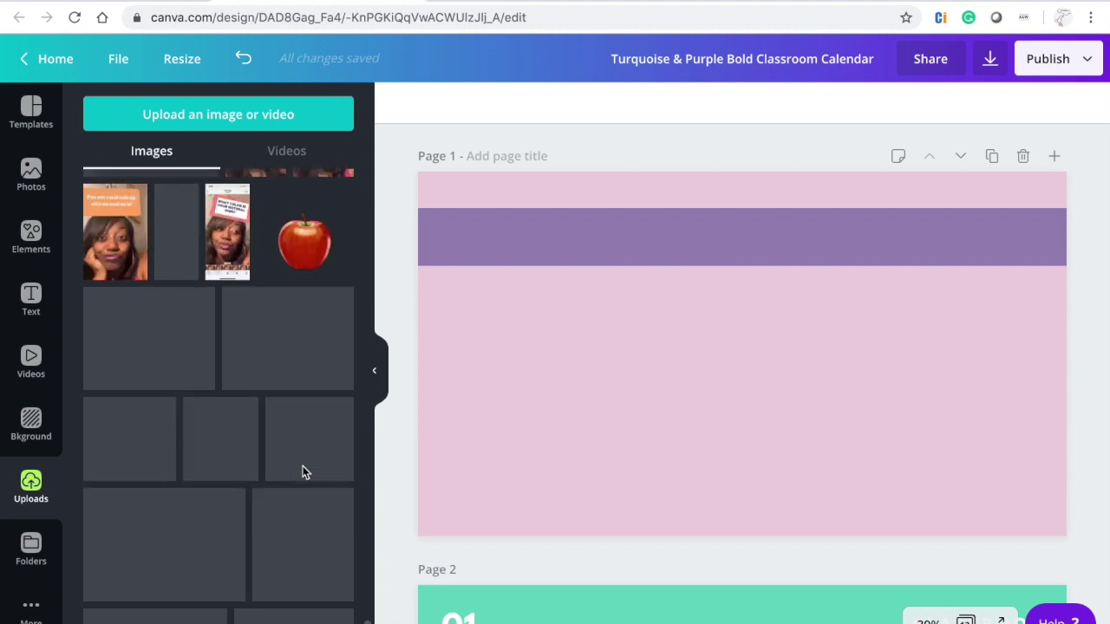
pyautogui.scroll(-10, 302, 472)
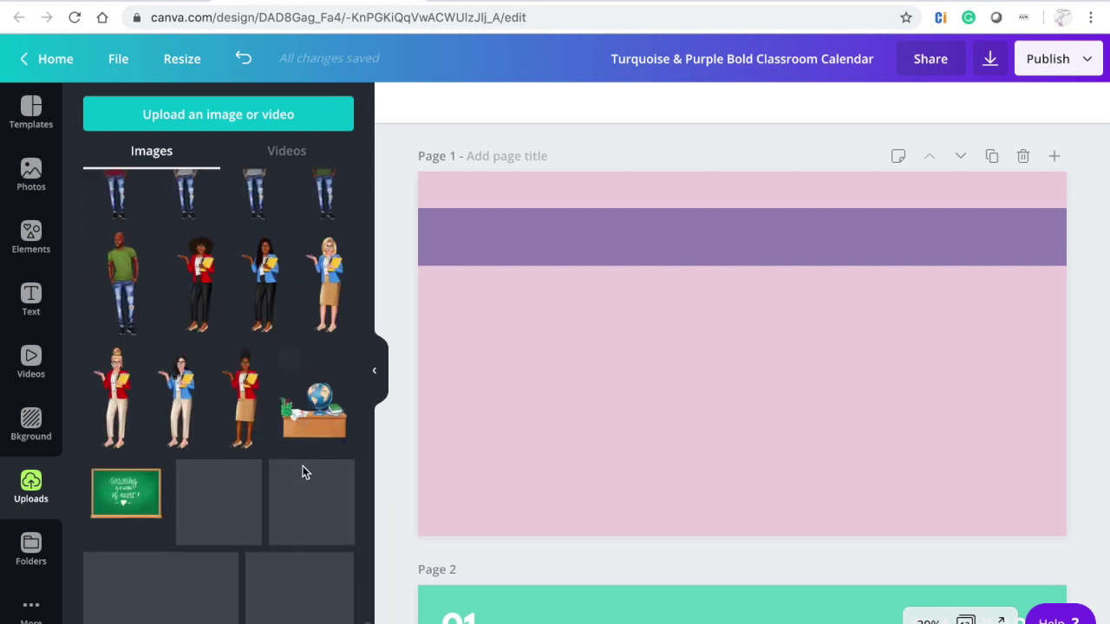
pyautogui.scroll(-15, 303, 473)
pyautogui.scroll(-15, 303, 473)
pyautogui.scroll(-5, 304, 473)
pyautogui.scroll(10, 303, 473)
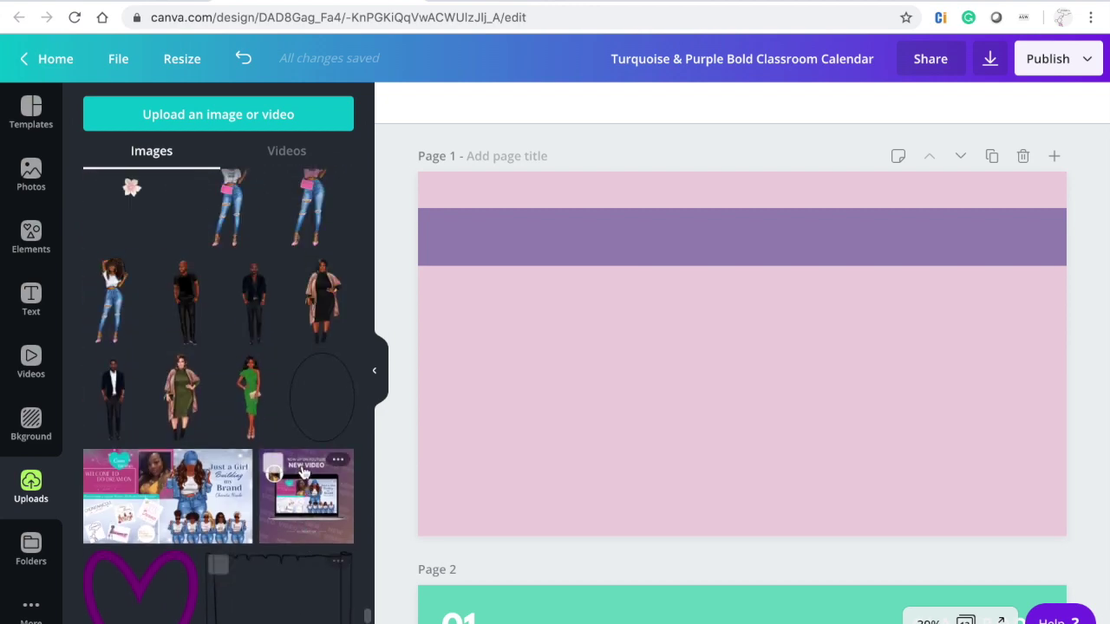
pyautogui.scroll(3, 304, 473)
pyautogui.click(119, 433)
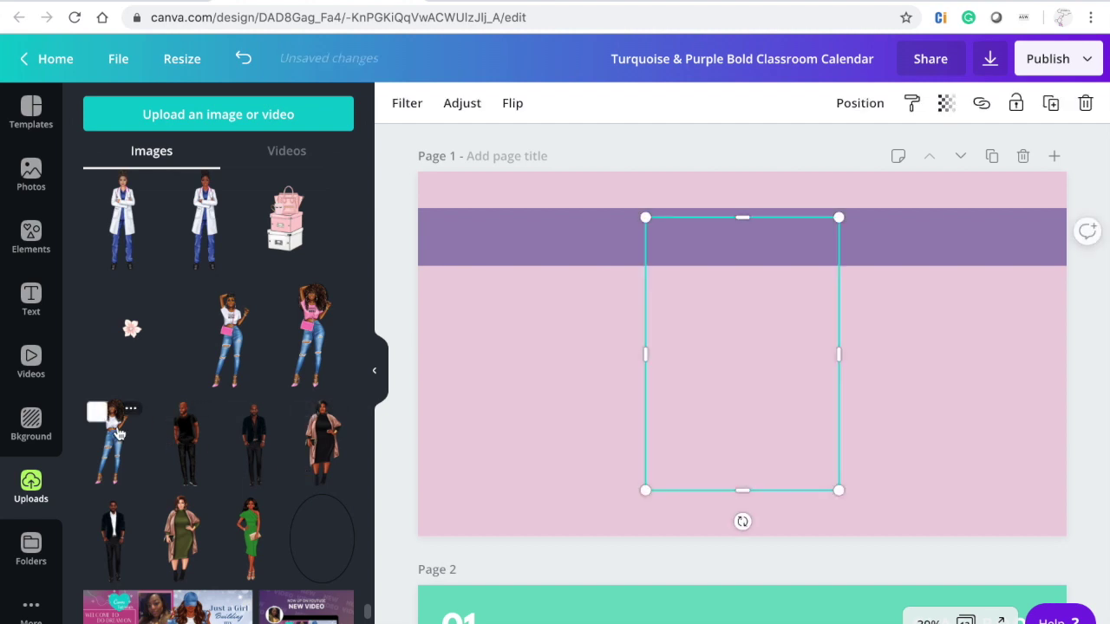
# Place the woman on the cover's left side, enlarged to about 707 × 1,000 over the band.
pyautogui.moveTo(726, 328); pyautogui.dragTo(487, 365)
pyautogui.moveTo(602, 264); pyautogui.dragTo(618, 183)
pyautogui.moveTo(515, 251); pyautogui.dragTo(510, 257)
pyautogui.moveTo(640, 201)
pyautogui.mouseDown()
pyautogui.moveTo(641, 191)
pyautogui.moveTo(630, 202)
pyautogui.mouseUp()
pyautogui.click(778, 355)
pyautogui.scroll(-2, 778, 355)
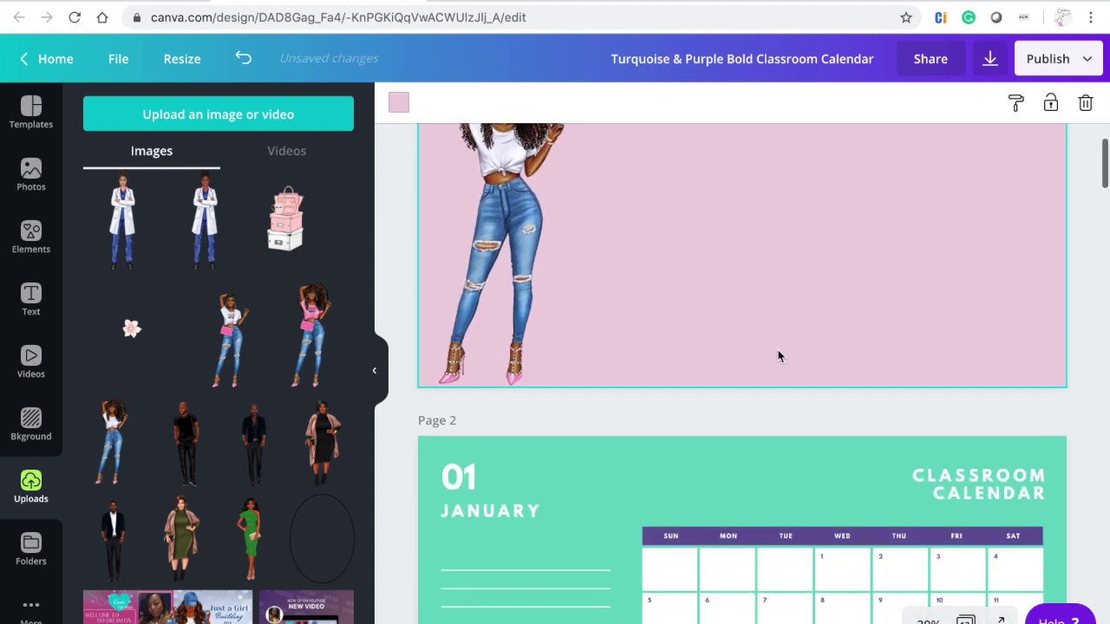
# Copy the CLASSROOM CALENDAR title from page 2 onto the cover above the band.
pyautogui.click(991, 493)
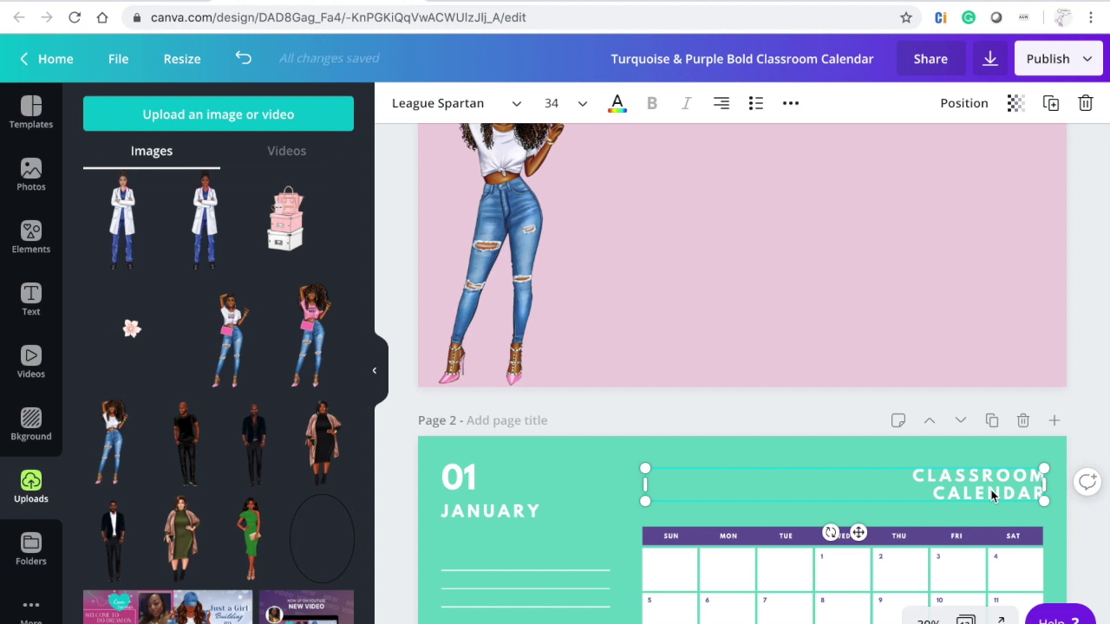
pyautogui.scroll(3, 992, 493)
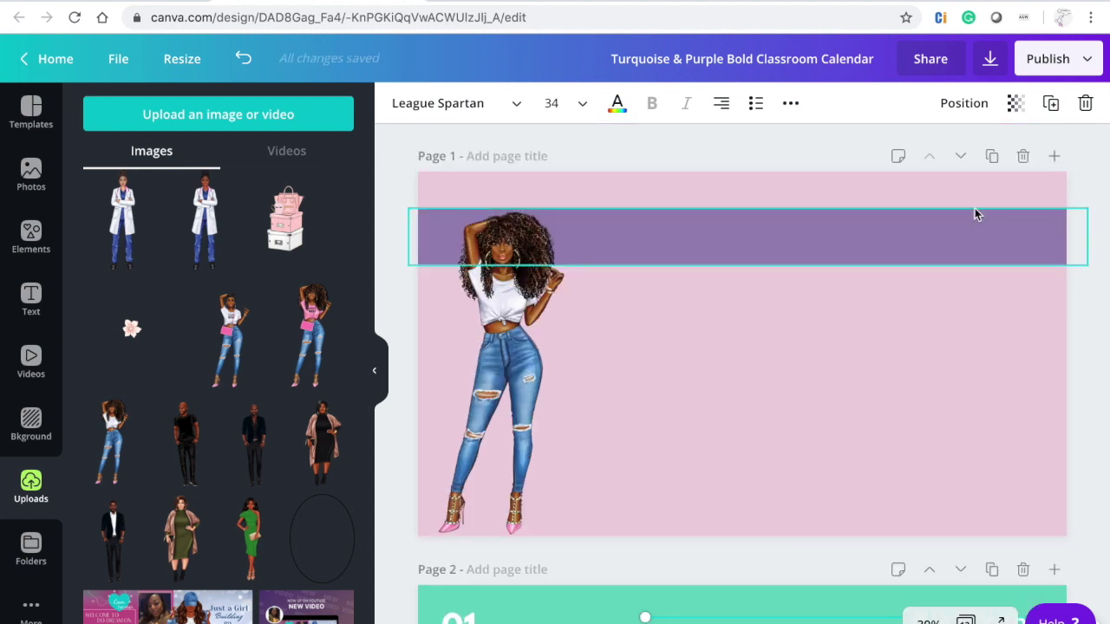
pyautogui.click(971, 195)
pyautogui.hotkey('ctrl', 'z')
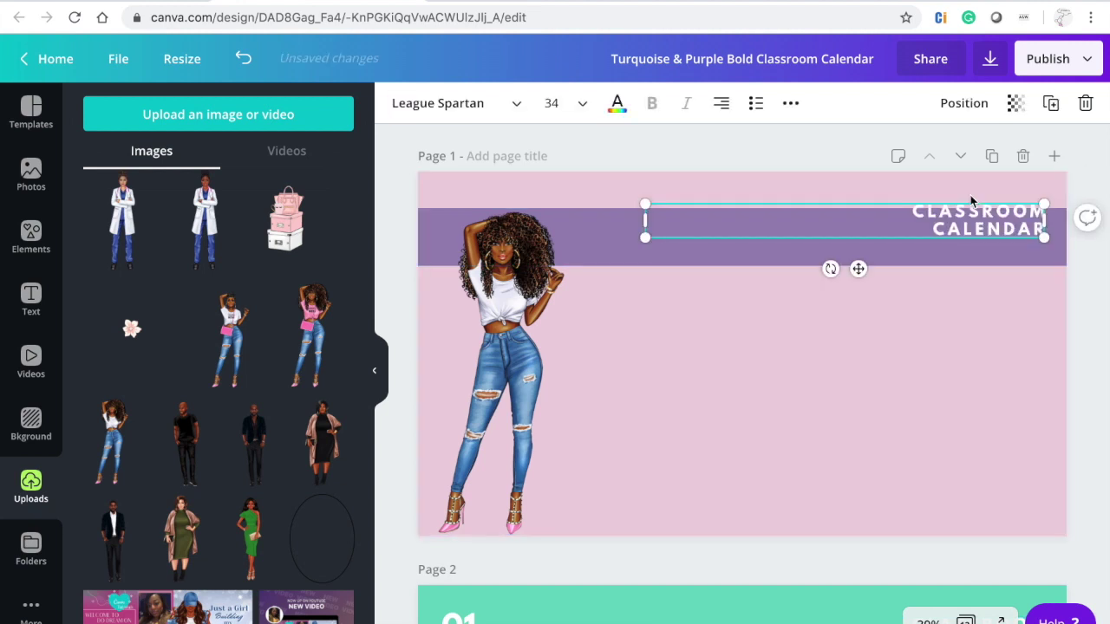
pyautogui.moveTo(971, 223); pyautogui.dragTo(965, 199)
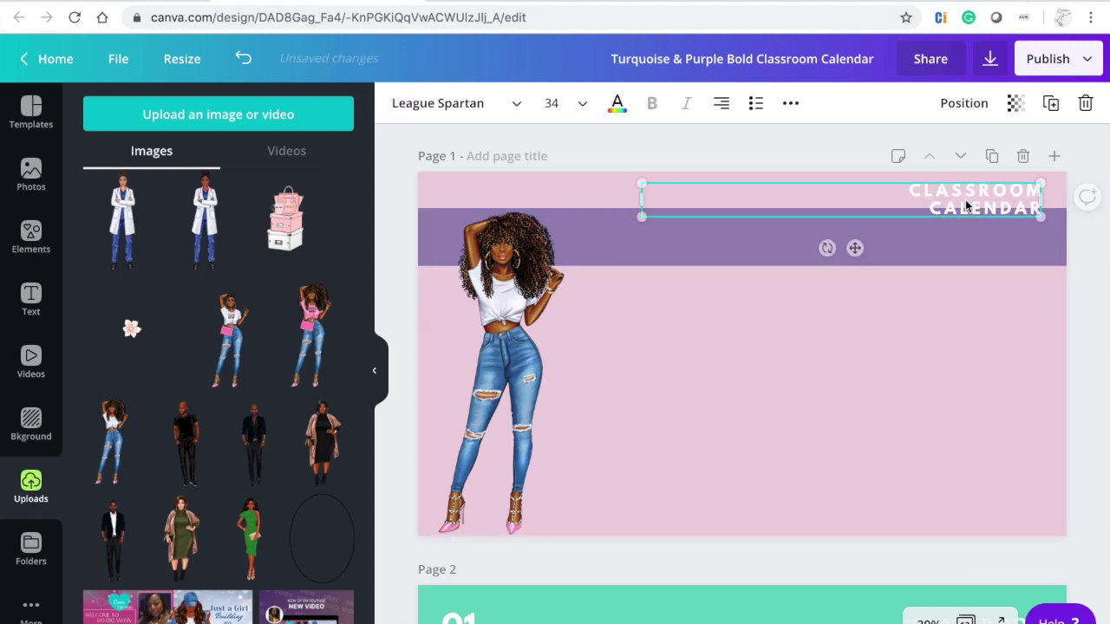
pyautogui.doubleClick(965, 195)
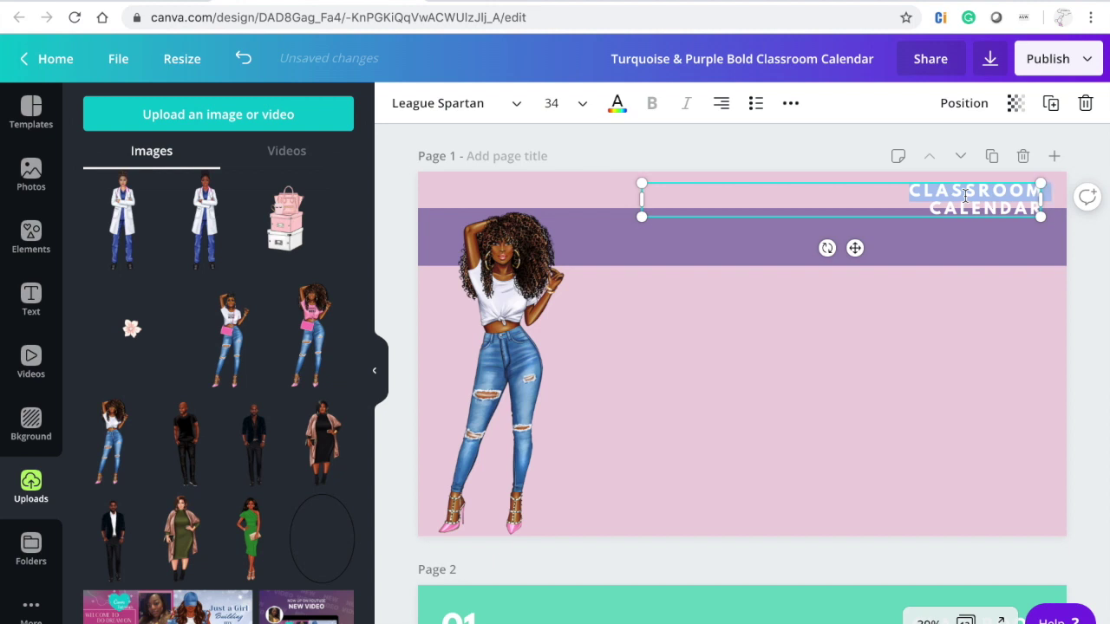
pyautogui.click(895, 203)
pyautogui.moveTo(906, 193); pyautogui.dragTo(1020, 231)
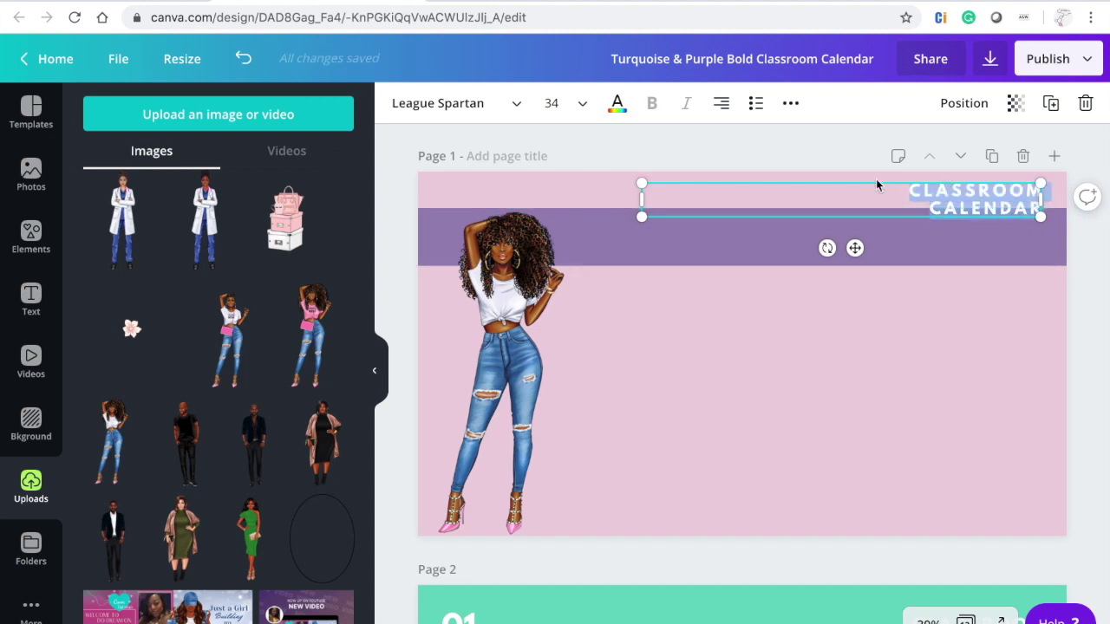
pyautogui.moveTo(642, 199); pyautogui.dragTo(876, 199)
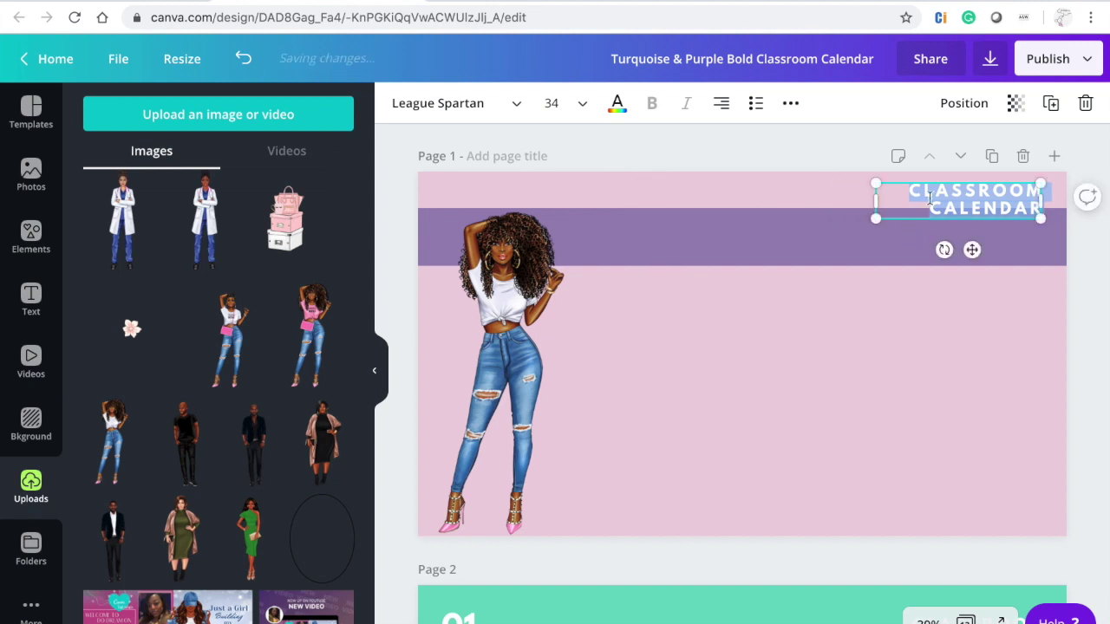
# Retype the title as SHE'S GOT IT COVERED and widen it to one line at top right.
pyautogui.write("SHE'S GOT IT!")
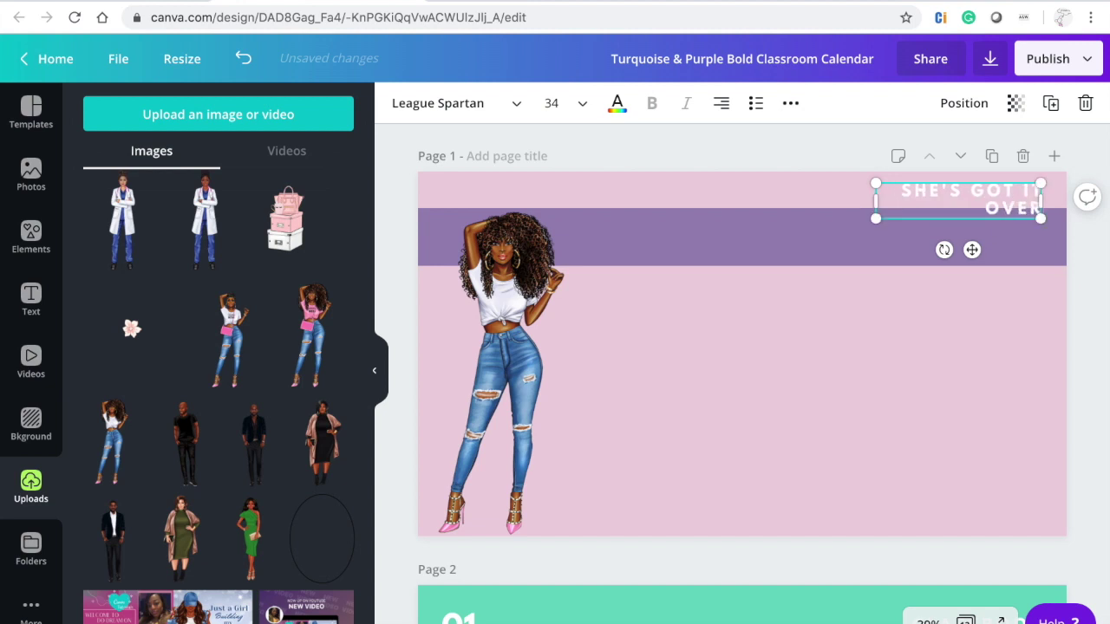
pyautogui.press('BackSpace')
pyautogui.press('BackSpace')
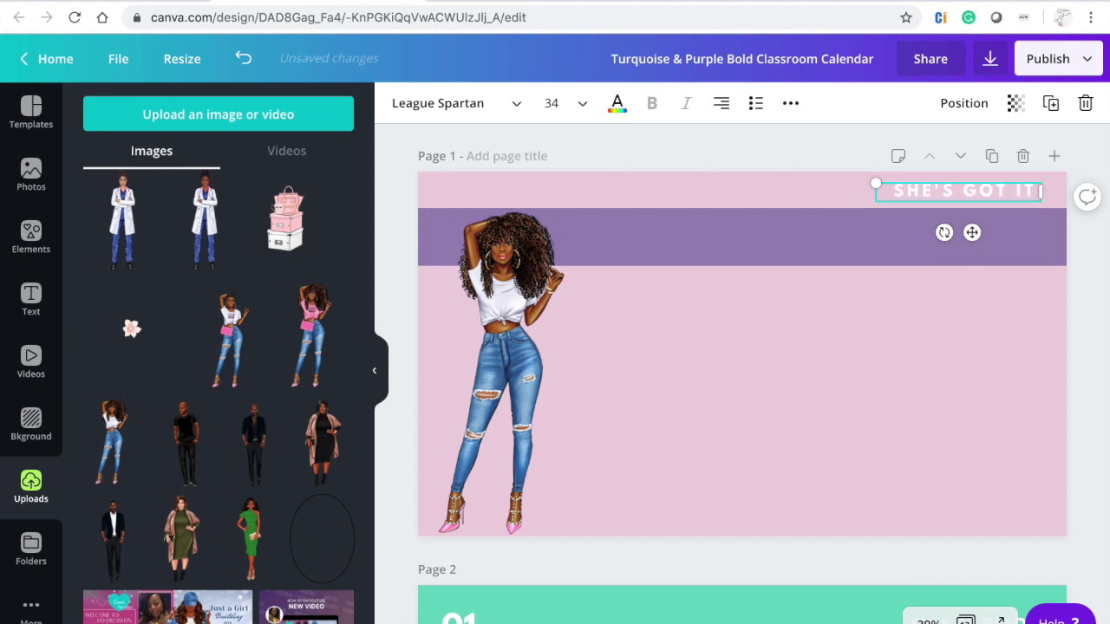
pyautogui.write('COVERED')
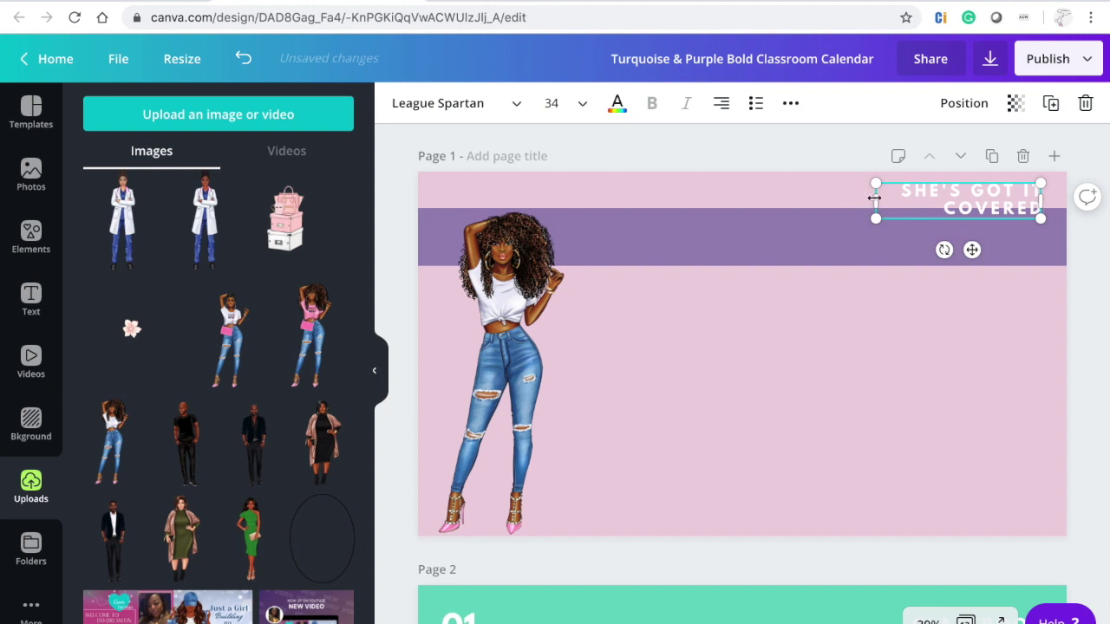
pyautogui.moveTo(844, 198); pyautogui.dragTo(809, 192)
pyautogui.moveTo(1050, 202)
pyautogui.mouseDown()
pyautogui.moveTo(1084, 197)
pyautogui.moveTo(1062, 199)
pyautogui.mouseUp()
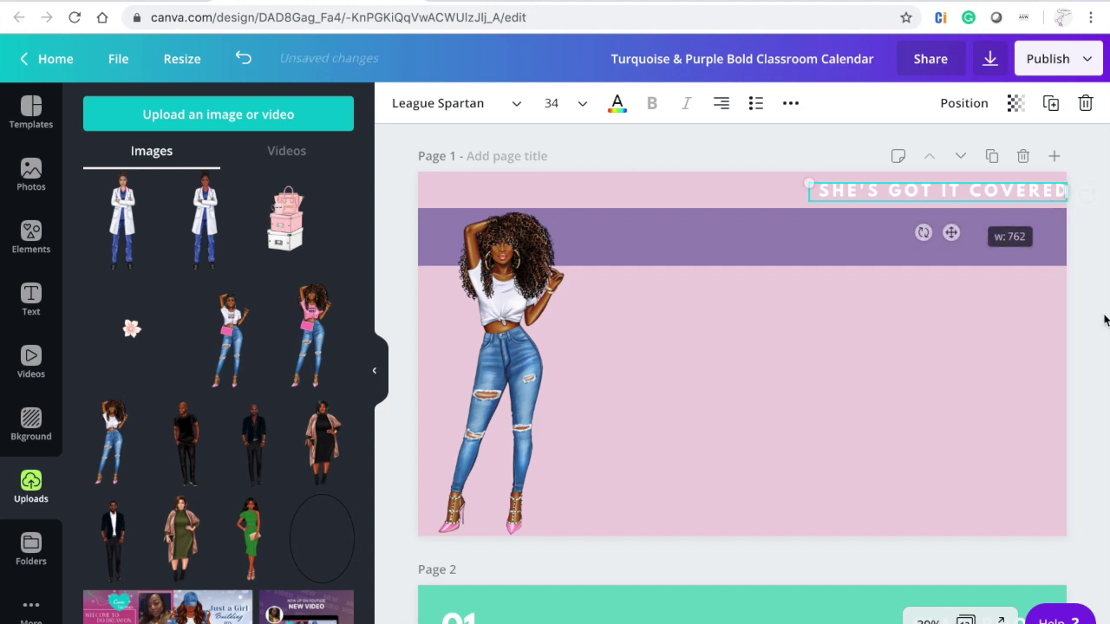
pyautogui.click(1041, 189)
pyautogui.moveTo(1040, 191); pyautogui.dragTo(1037, 191)
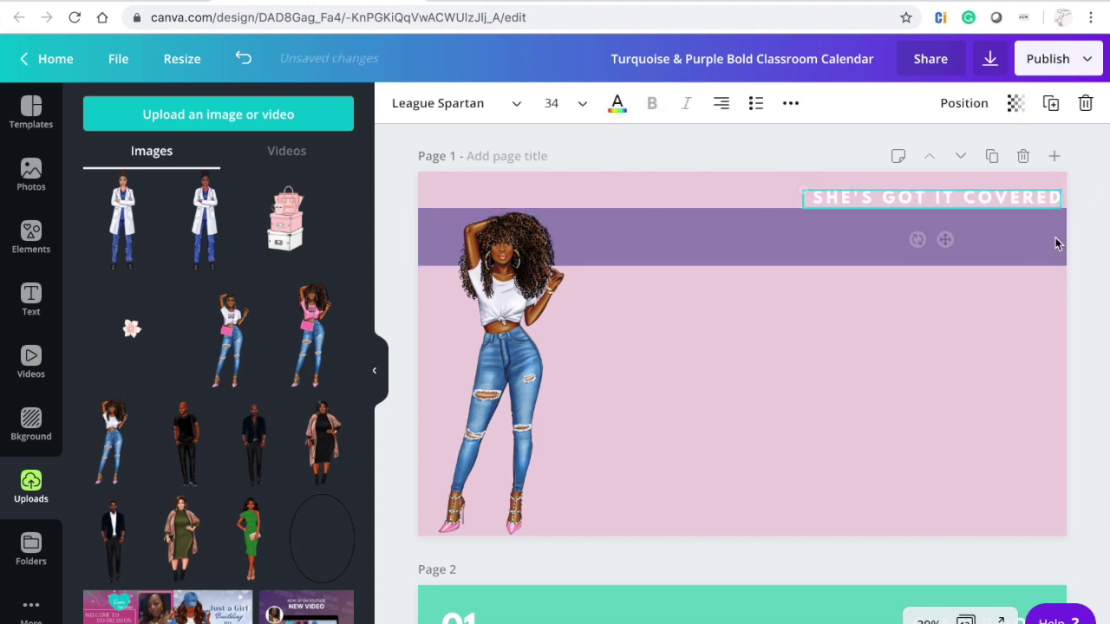
pyautogui.click(1092, 324)
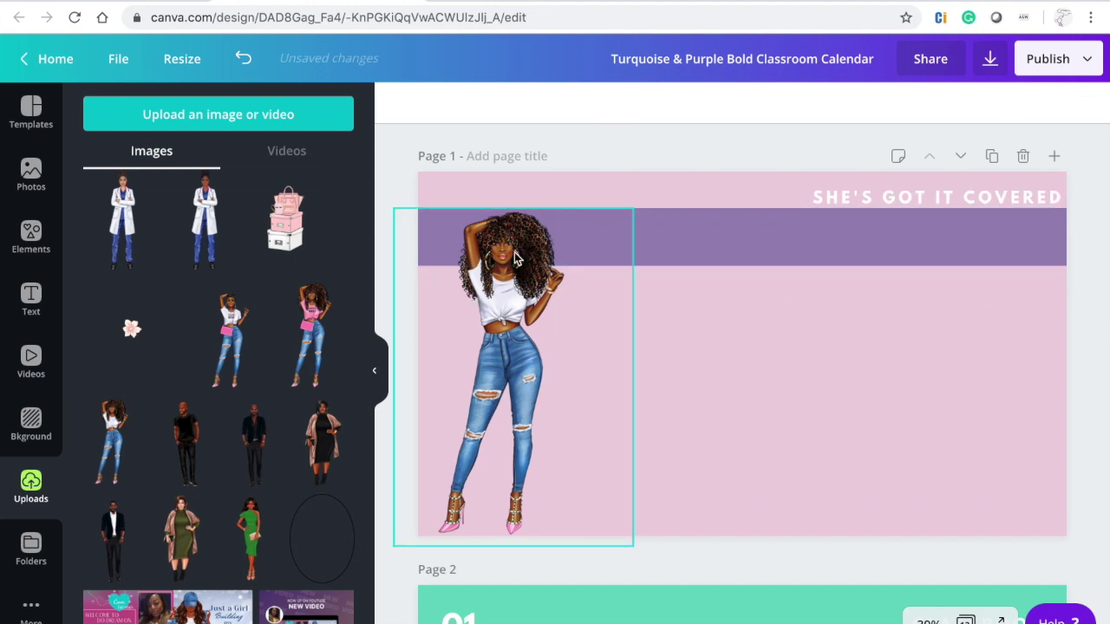
pyautogui.click(756, 329)
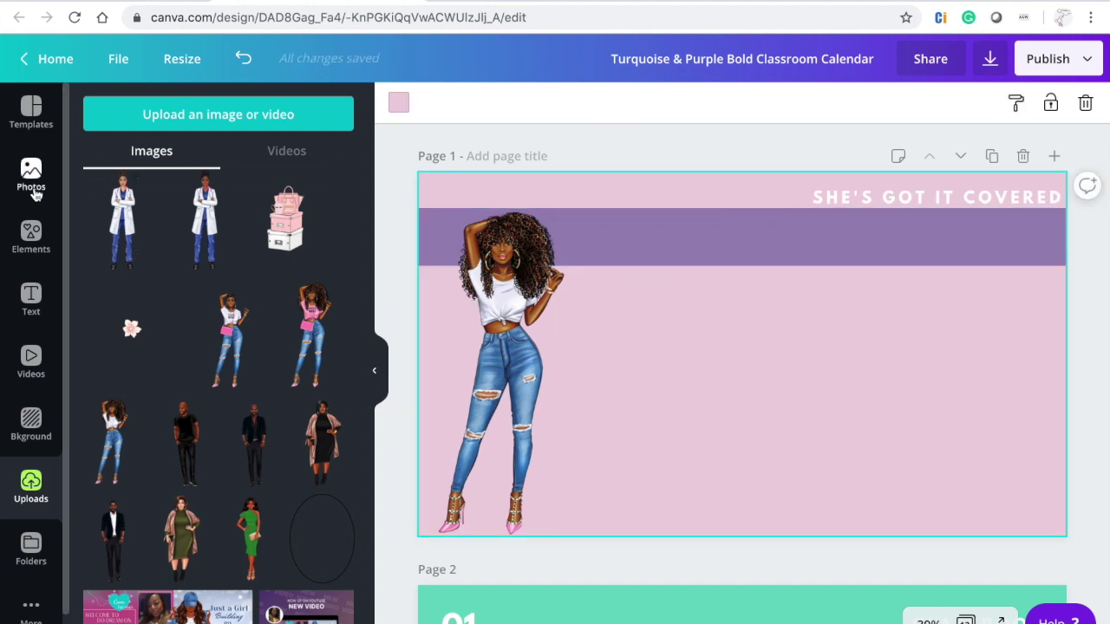
# Add a GIRL BOSS CALENDAR heading and place it on the purple band beneath the slogan.
pyautogui.click(34, 298)
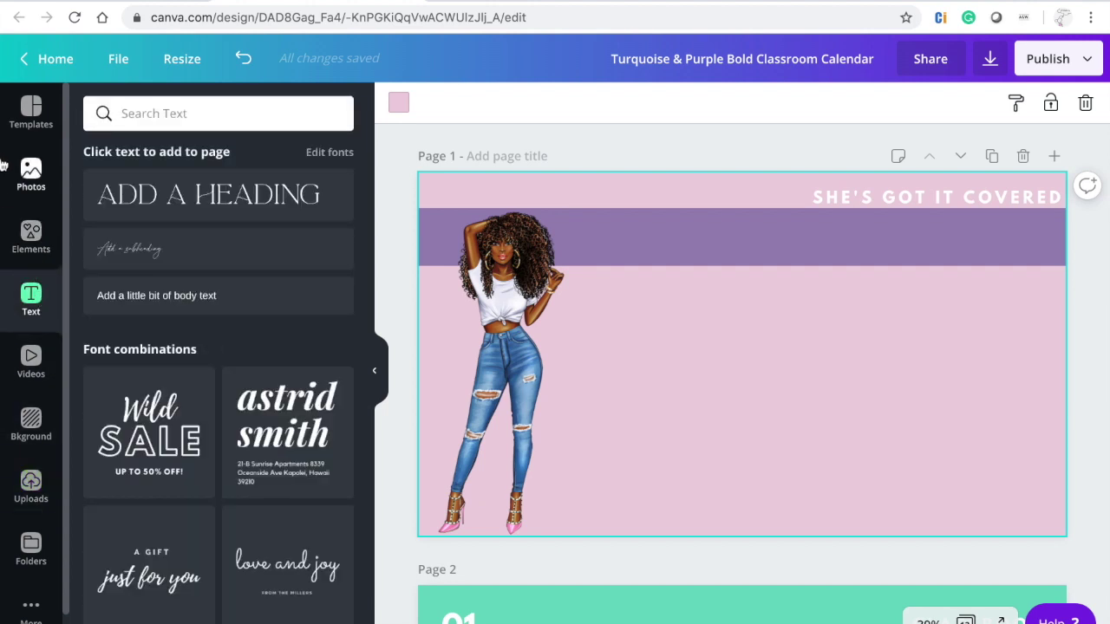
pyautogui.doubleClick(202, 202)
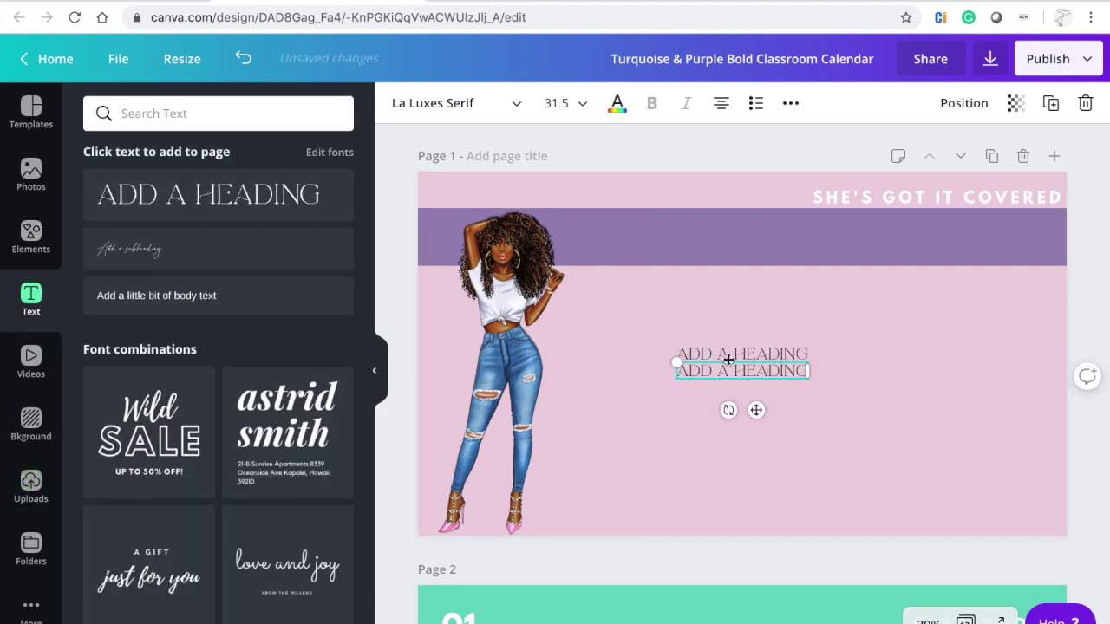
pyautogui.click(760, 370)
pyautogui.click(760, 369)
pyautogui.write('GIRL BOSS CALENDAR')
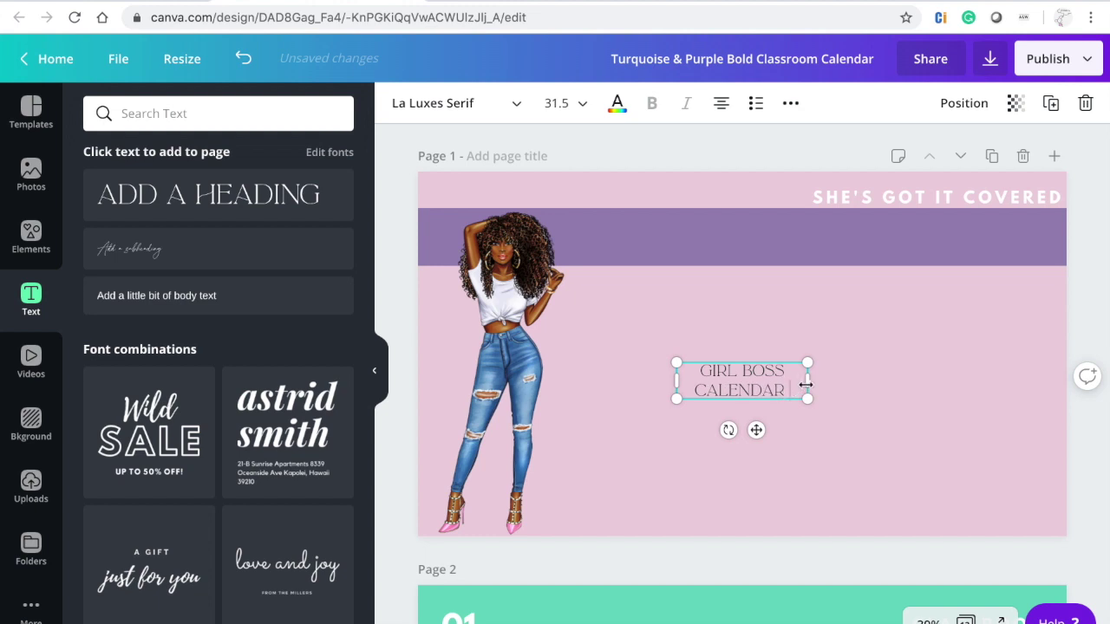
pyautogui.moveTo(833, 384); pyautogui.dragTo(971, 387)
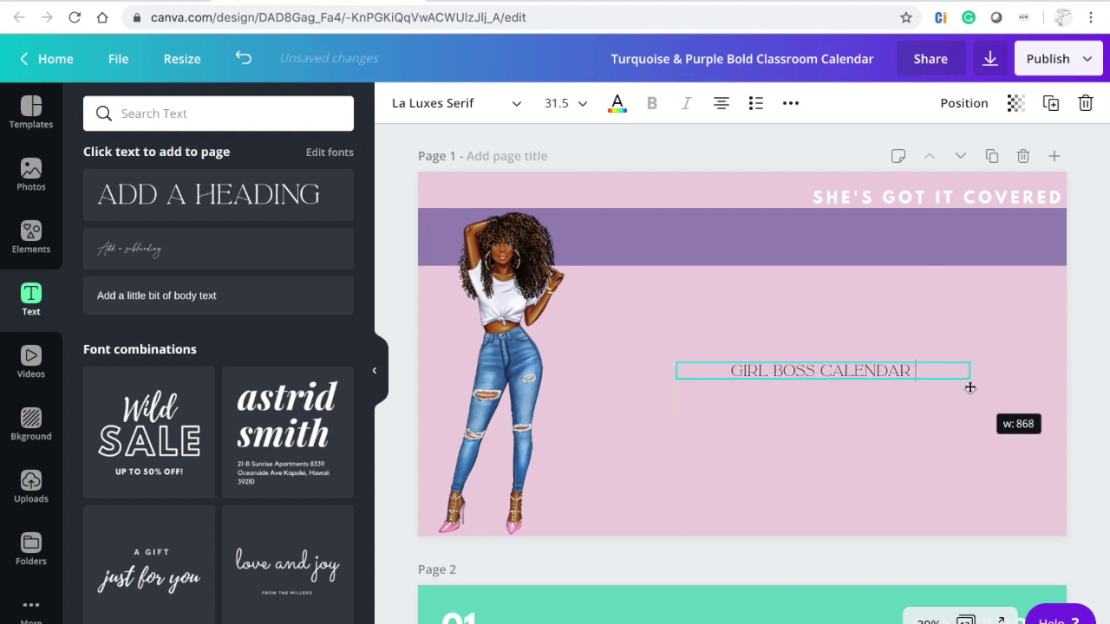
pyautogui.click(947, 330)
pyautogui.moveTo(882, 372); pyautogui.dragTo(886, 238)
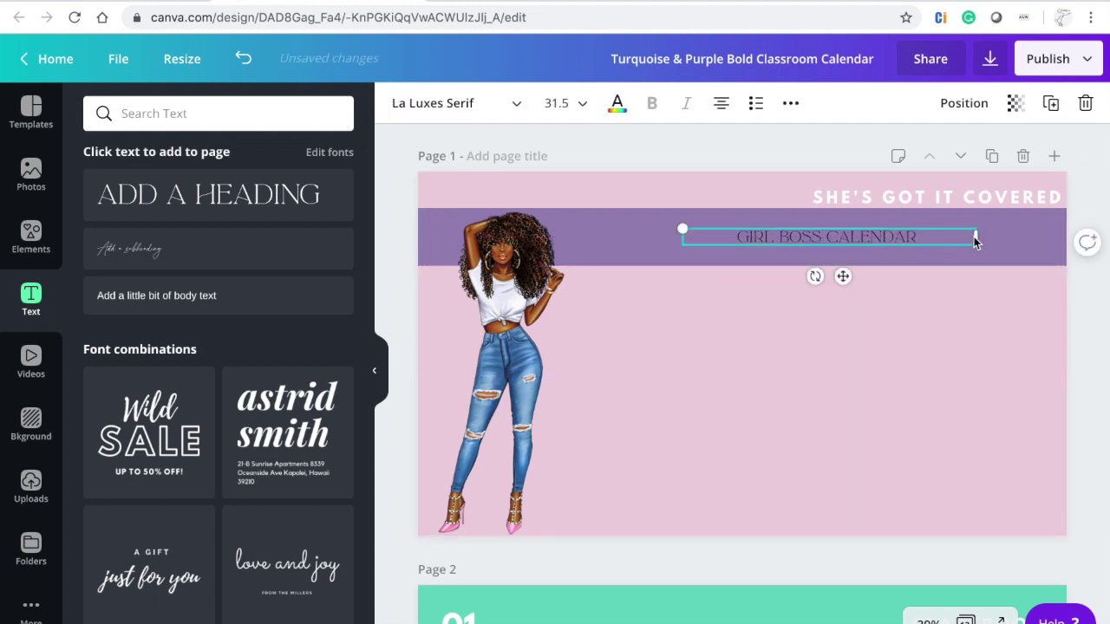
pyautogui.moveTo(976, 236); pyautogui.dragTo(868, 235)
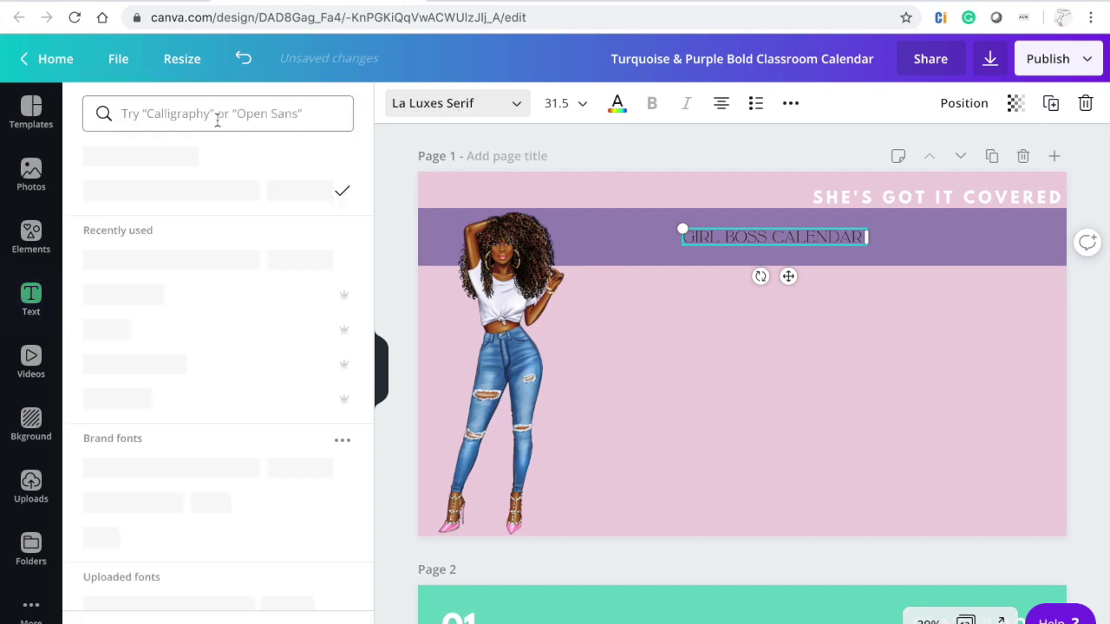
# Set the heading to the Great Vibes font in white and centre it on the band.
pyautogui.write('great')
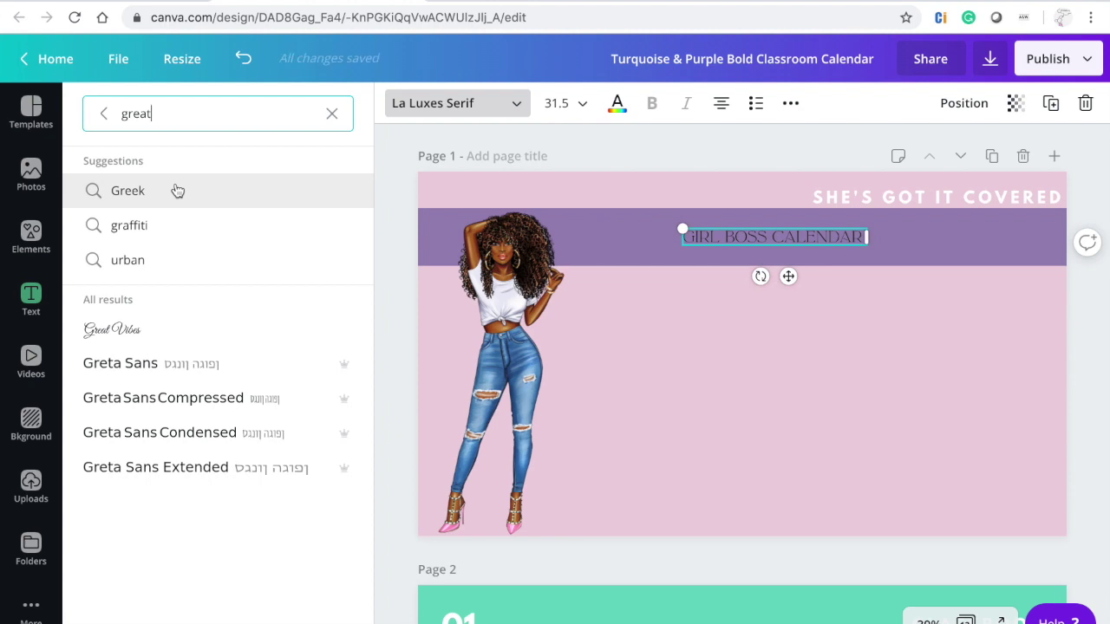
pyautogui.click(156, 326)
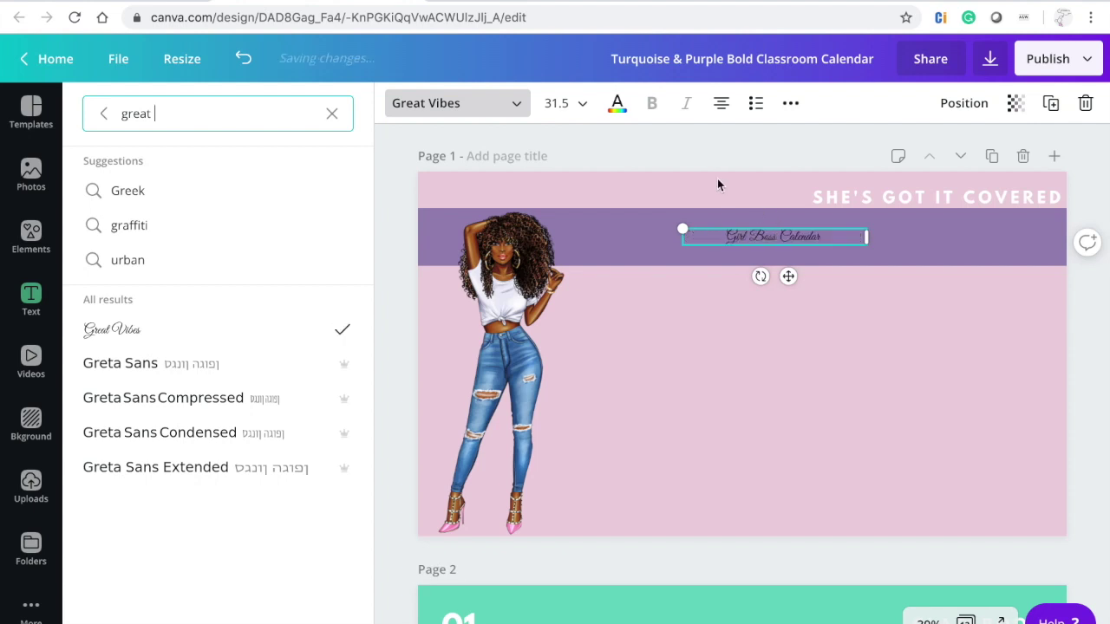
pyautogui.click(618, 106)
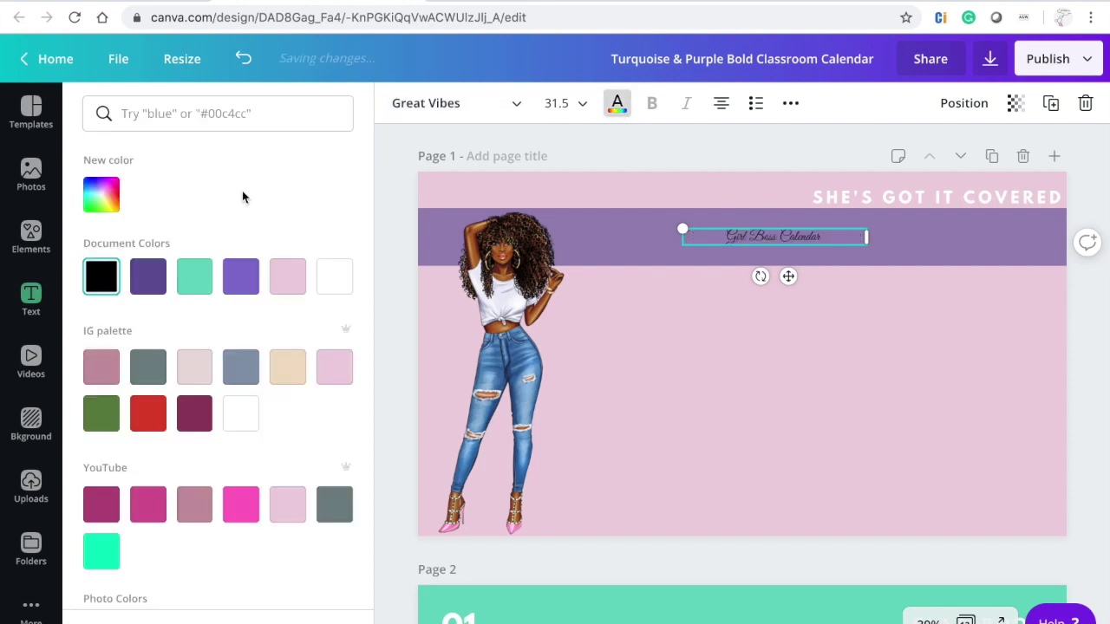
pyautogui.click(333, 277)
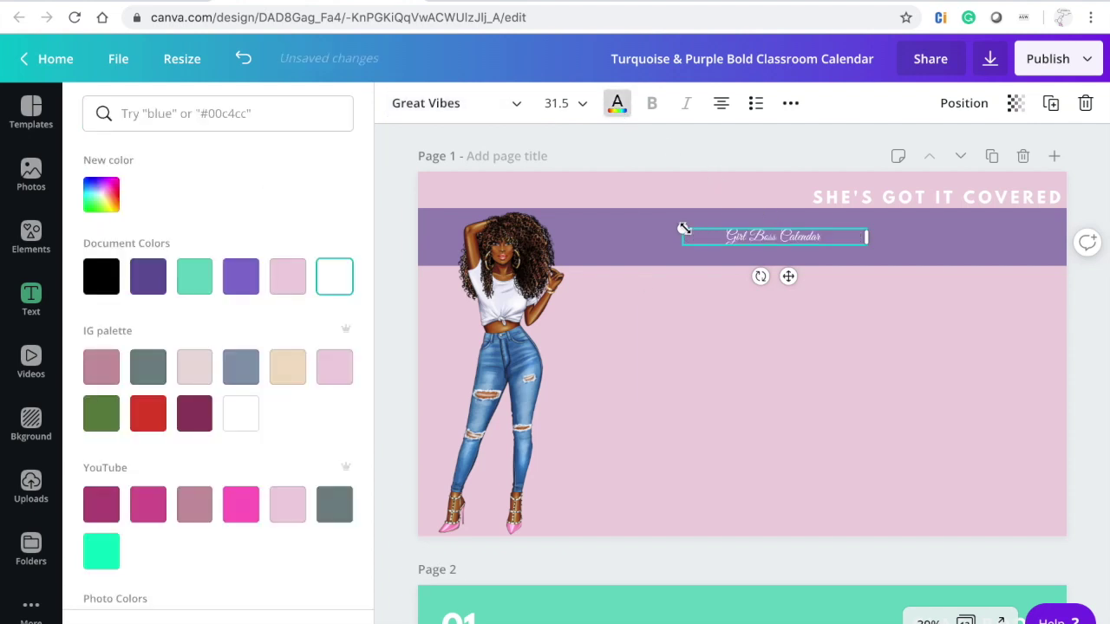
pyautogui.moveTo(598, 204); pyautogui.dragTo(479, 175)
pyautogui.moveTo(706, 234); pyautogui.dragTo(905, 258)
pyautogui.moveTo(995, 250); pyautogui.dragTo(859, 239)
# Size the title to 144, then shrink it to 135, fitting Girl Boss Calendar on one line.
pyautogui.click(556, 104)
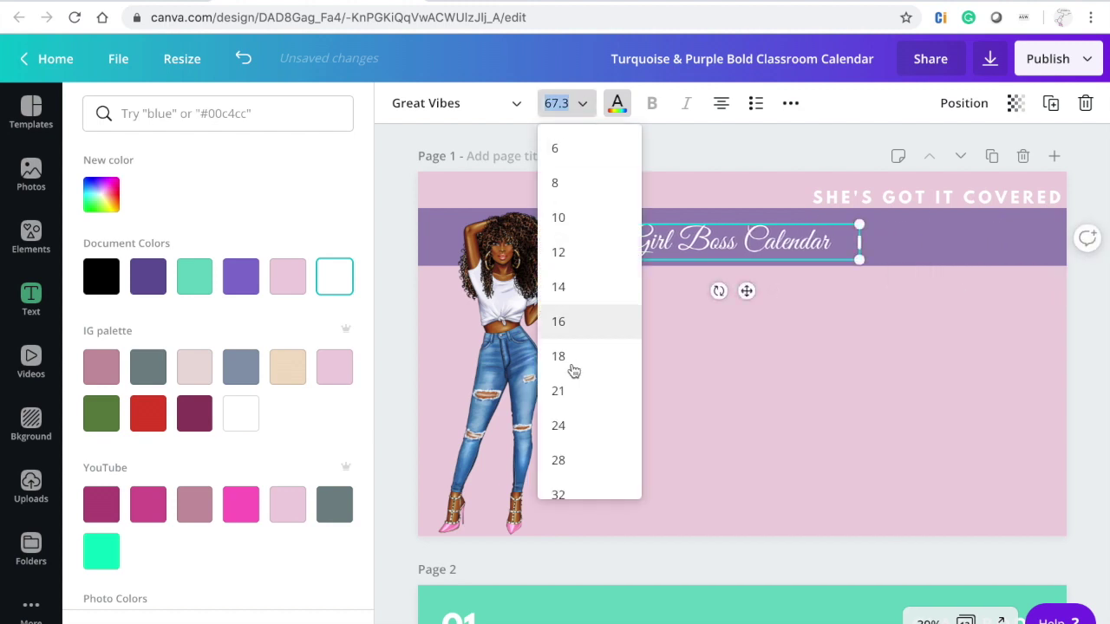
pyautogui.scroll(-5, 573, 371)
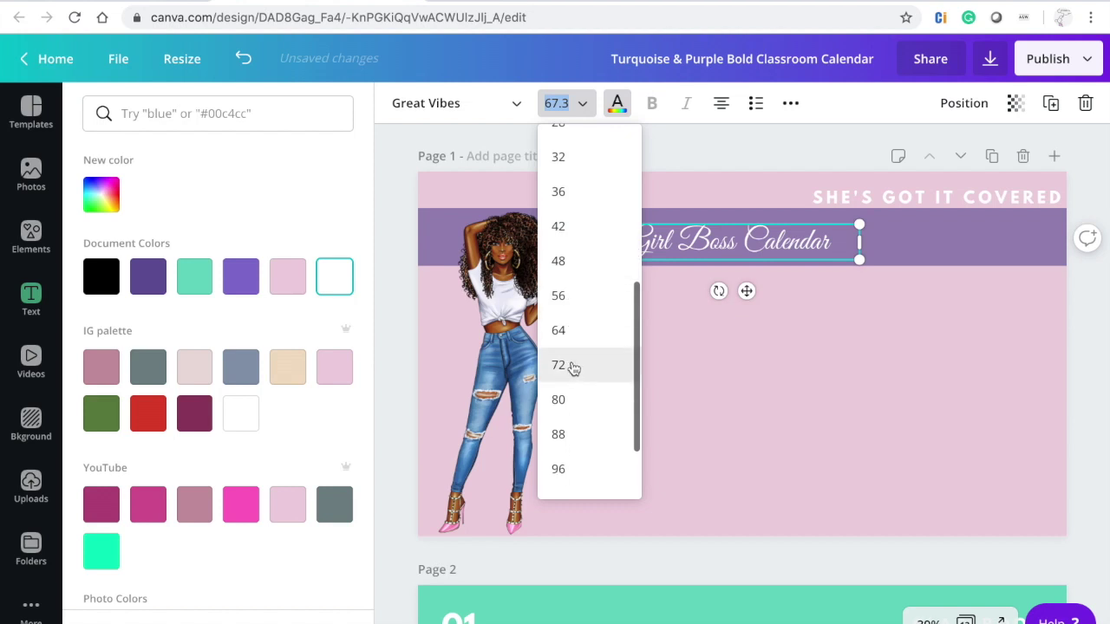
pyautogui.click(573, 368)
pyautogui.click(582, 104)
pyautogui.scroll(-1, 590, 296)
pyautogui.click(594, 472)
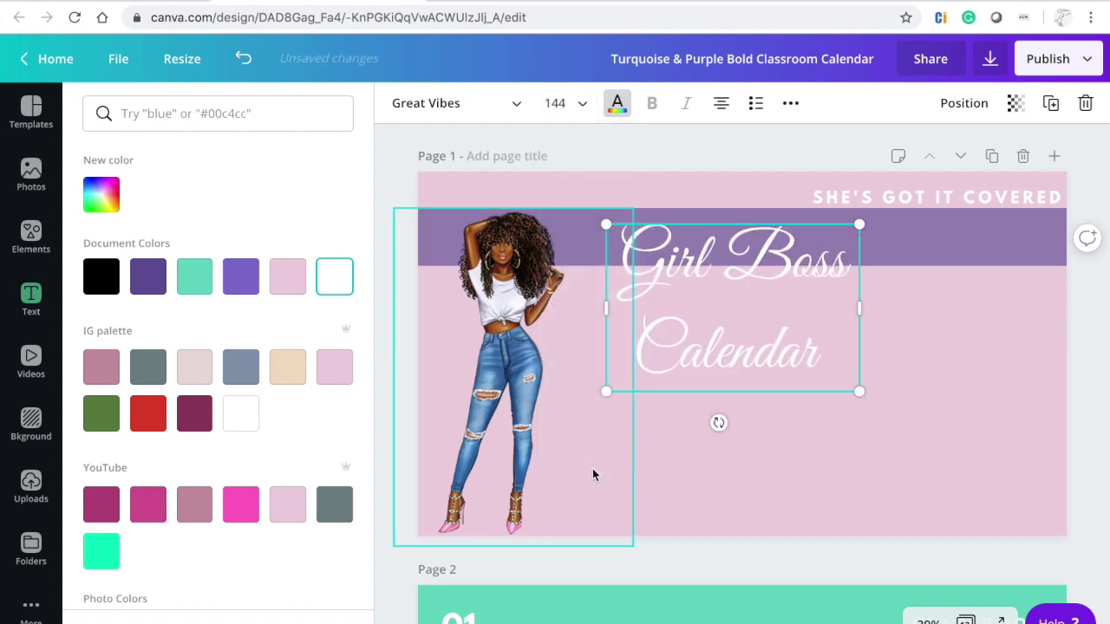
pyautogui.moveTo(892, 310); pyautogui.dragTo(1066, 282)
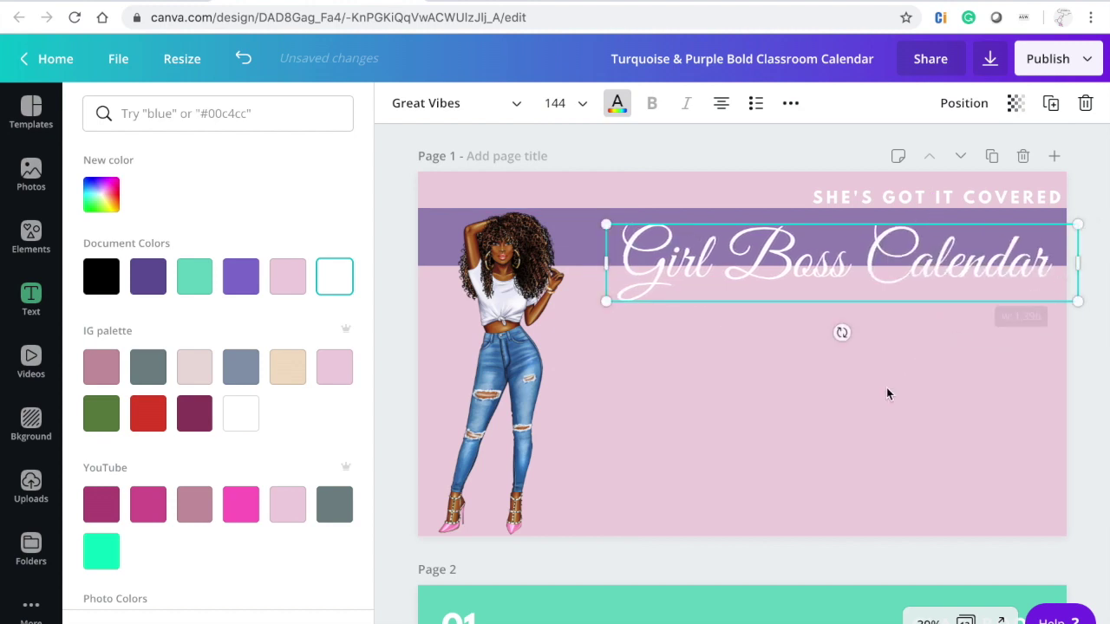
pyautogui.moveTo(887, 247); pyautogui.dragTo(882, 242)
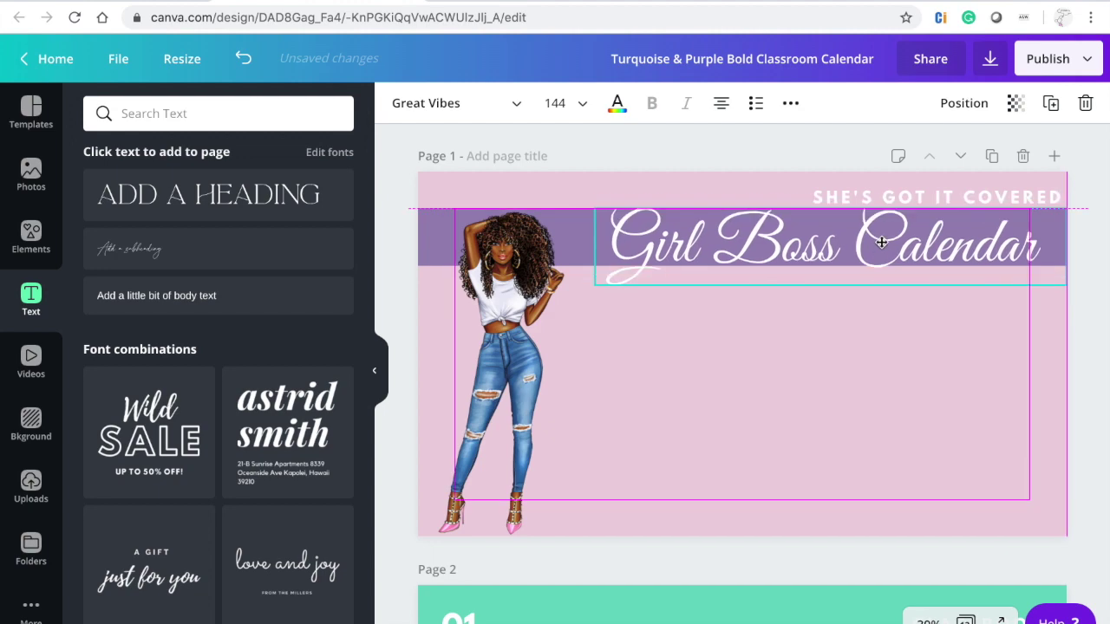
pyautogui.moveTo(880, 243); pyautogui.dragTo(880, 242)
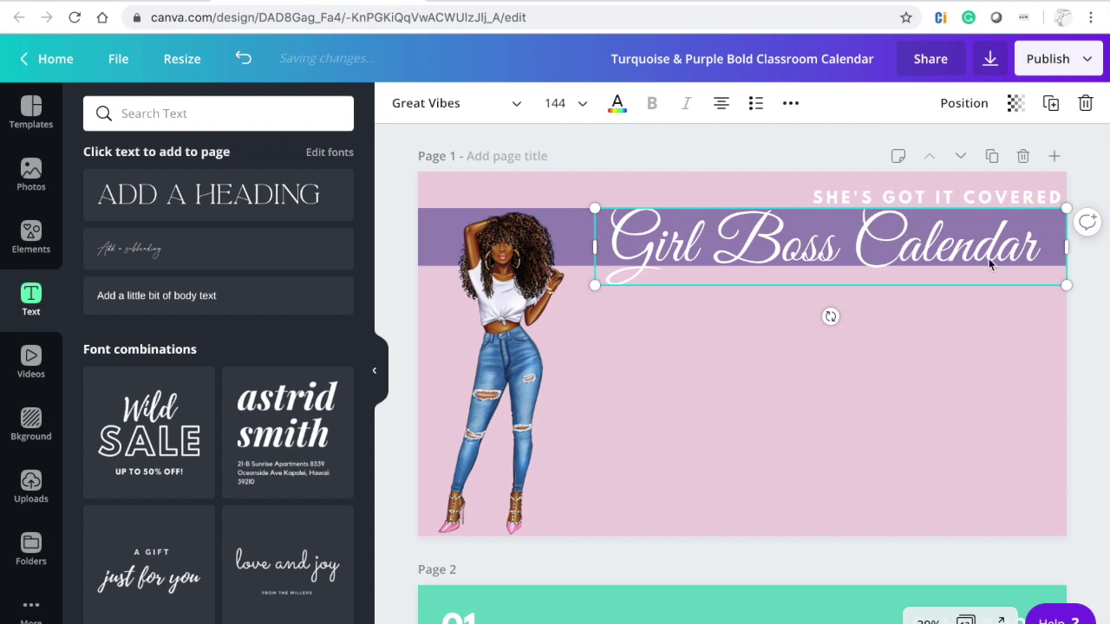
pyautogui.moveTo(1058, 288); pyautogui.dragTo(1034, 276)
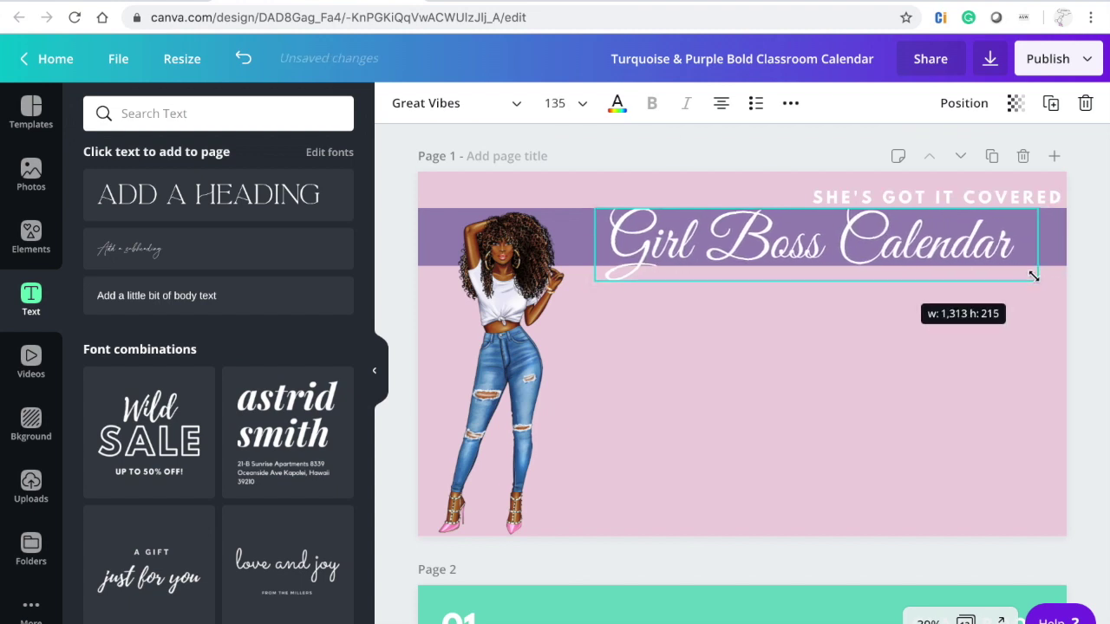
pyautogui.click(834, 396)
pyautogui.click(889, 245)
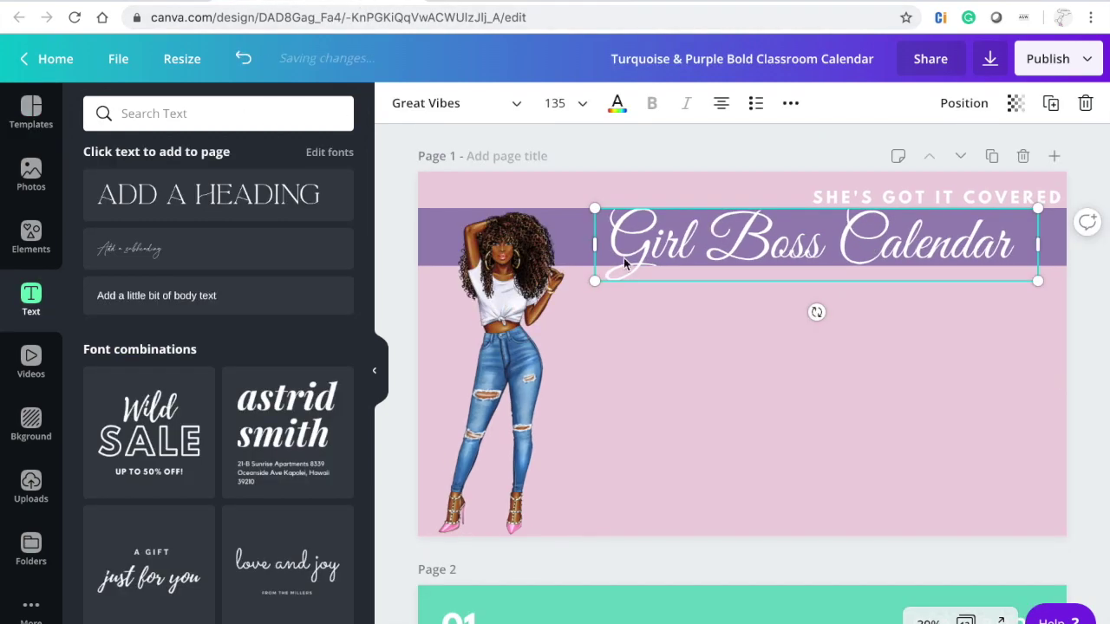
# Lower the purple band slightly to line up with the title's bottom.
pyautogui.click(423, 251)
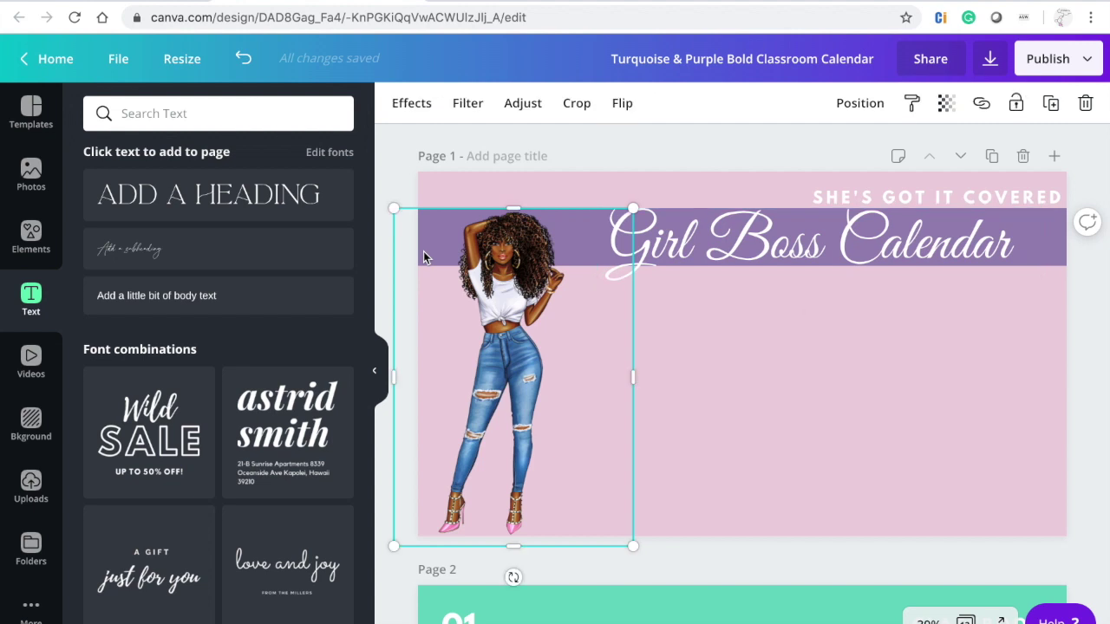
pyautogui.click(919, 313)
pyautogui.click(1064, 249)
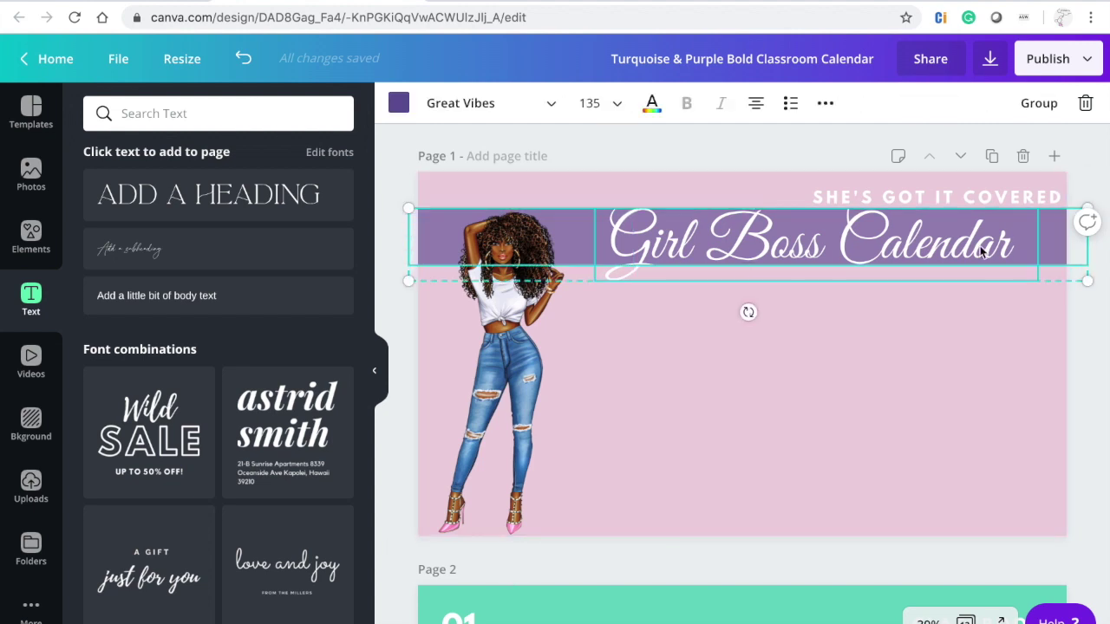
pyautogui.moveTo(979, 260); pyautogui.dragTo(979, 263)
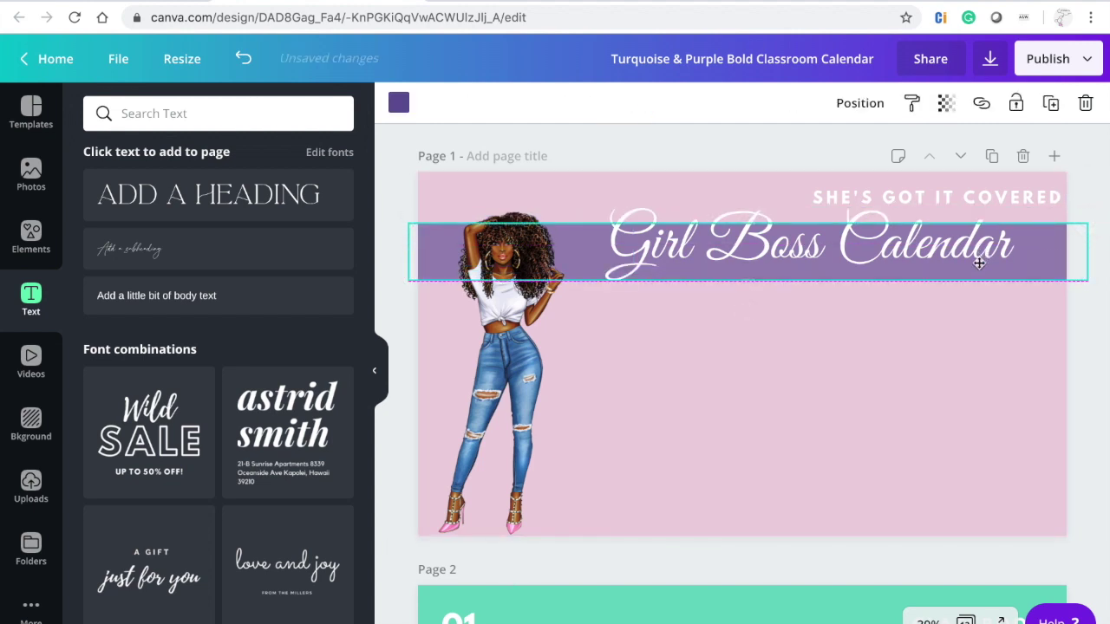
# Nudge the Girl Boss Calendar title down three steps and move SHE'S GOT IT COVERED just above it.
pyautogui.click(944, 257)
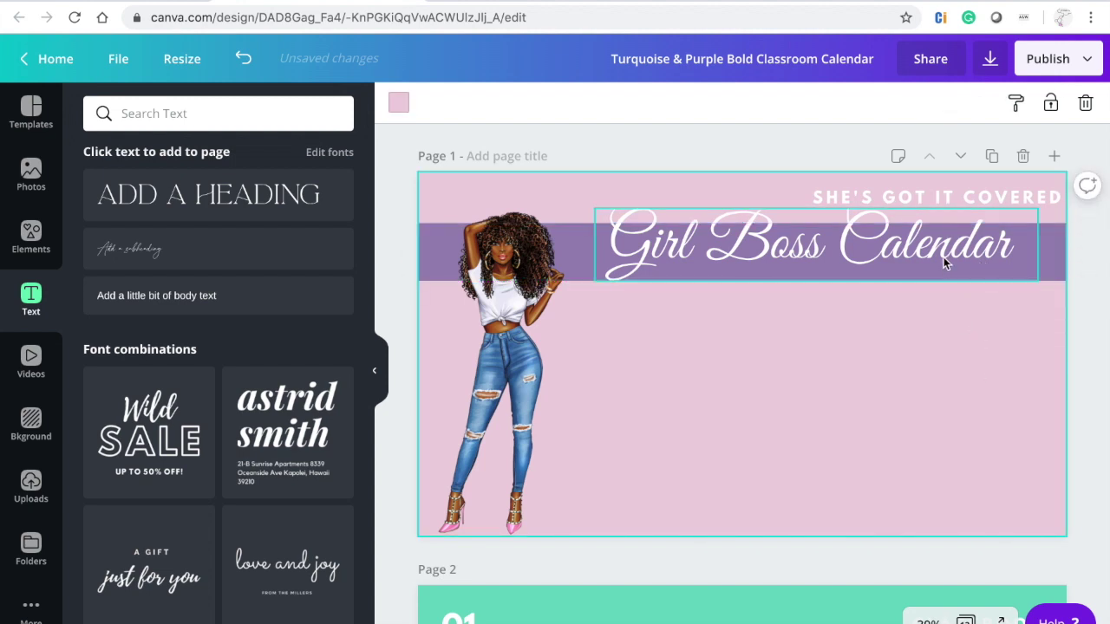
pyautogui.press('Down')
pyautogui.press('Down')
pyautogui.press('Down')
pyautogui.press('Down')
pyautogui.press('Down')
pyautogui.press('Down')
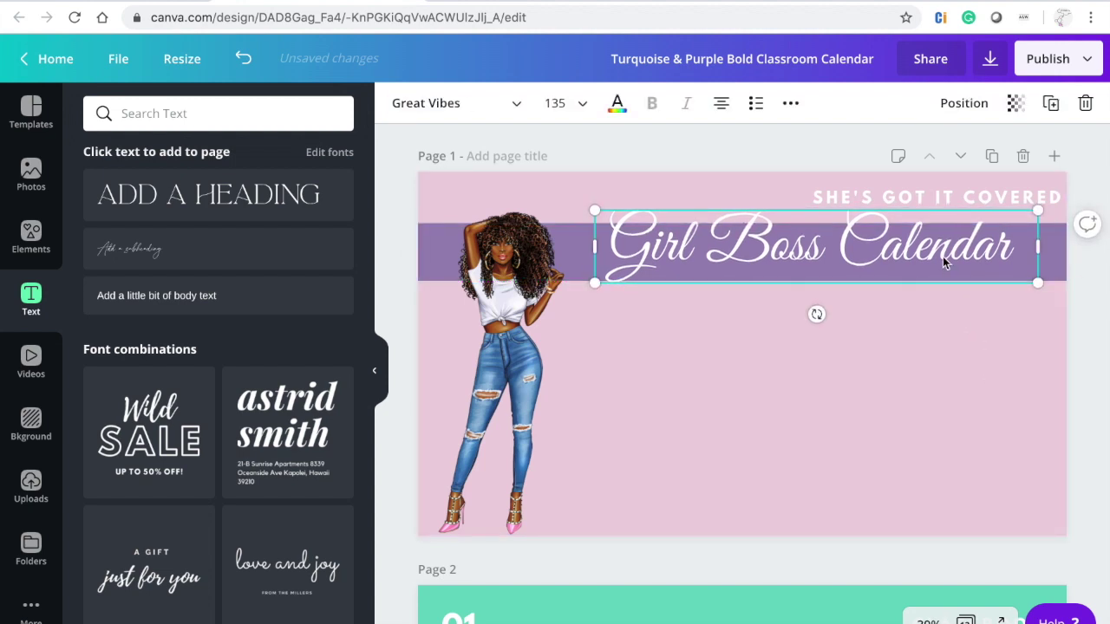
pyautogui.press('Down')
pyautogui.press('Down')
pyautogui.press('Down')
pyautogui.press('Down')
pyautogui.press('Down')
pyautogui.press('Down')
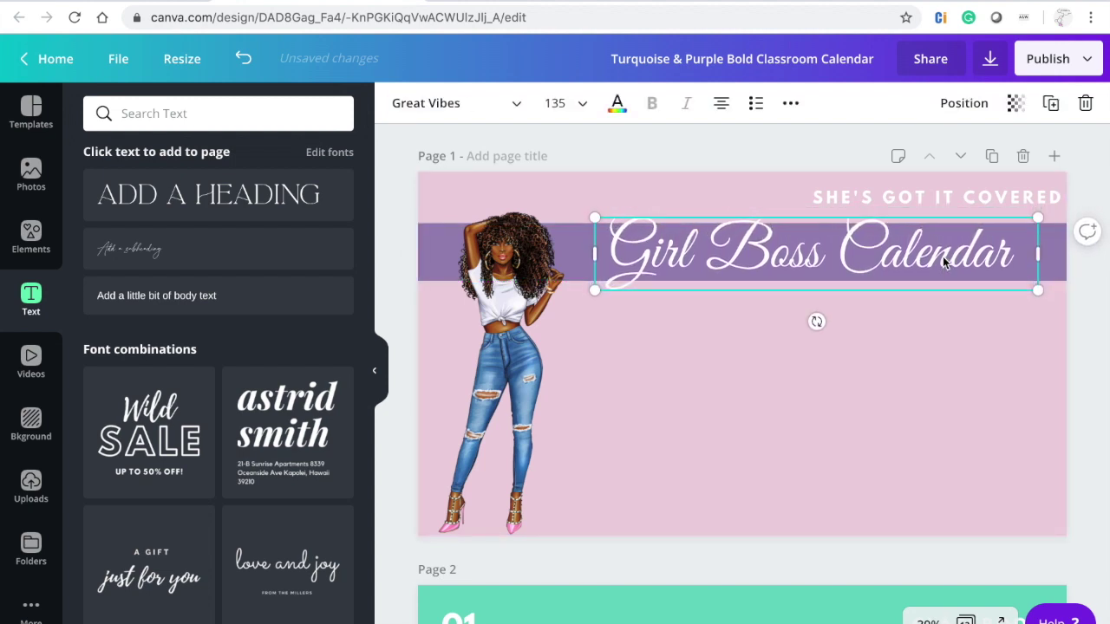
pyautogui.press('Down')
pyautogui.press('Down')
pyautogui.press('Down')
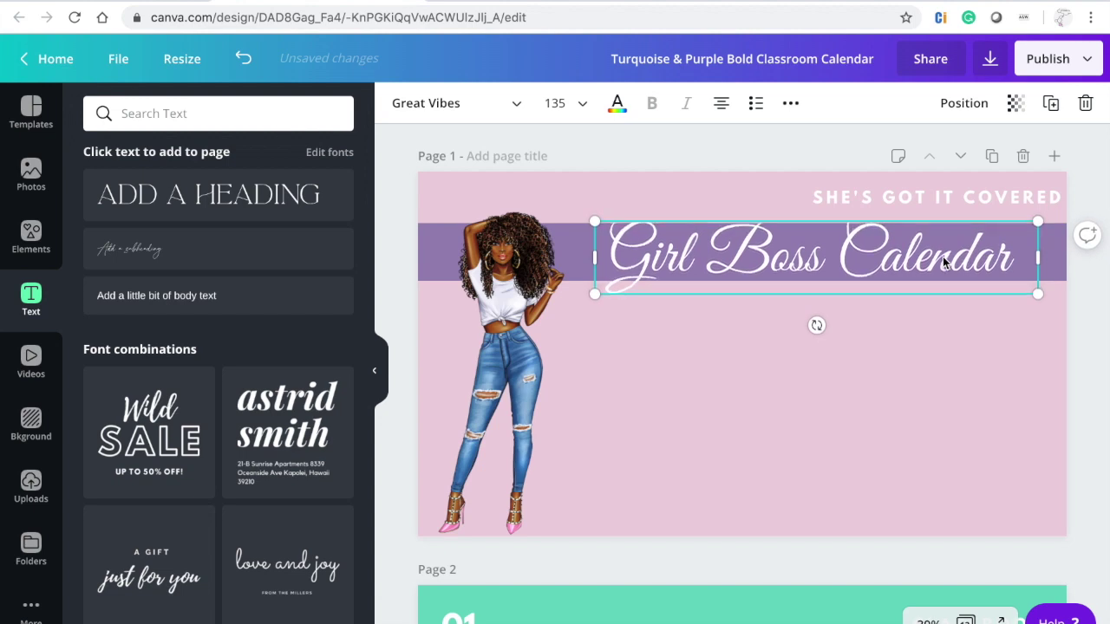
pyautogui.click(1049, 379)
pyautogui.moveTo(982, 196); pyautogui.dragTo(981, 208)
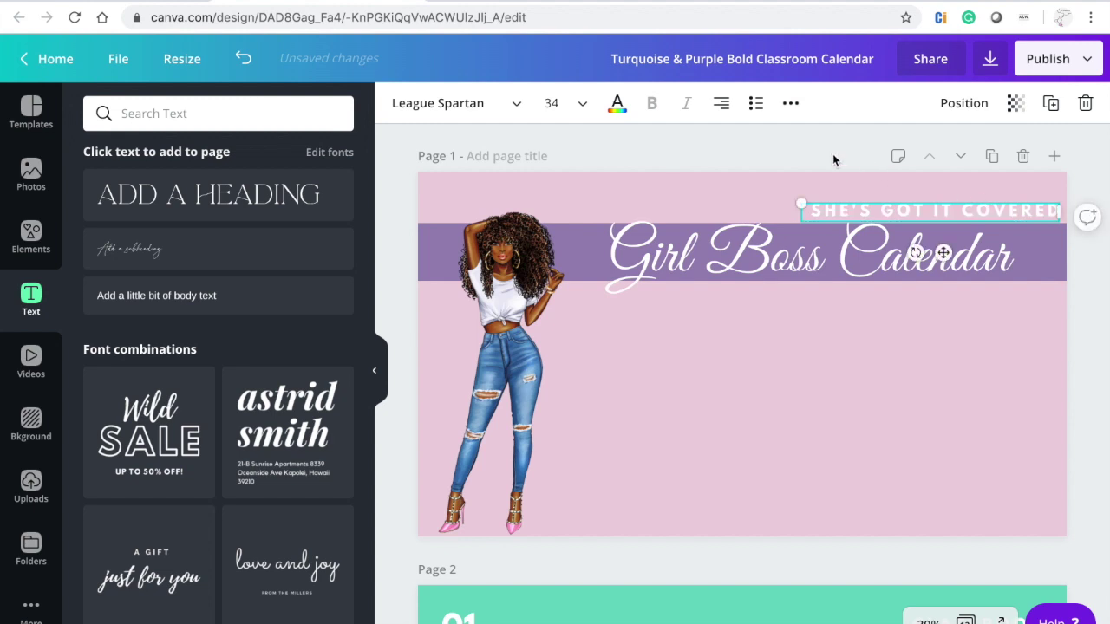
pyautogui.click(831, 332)
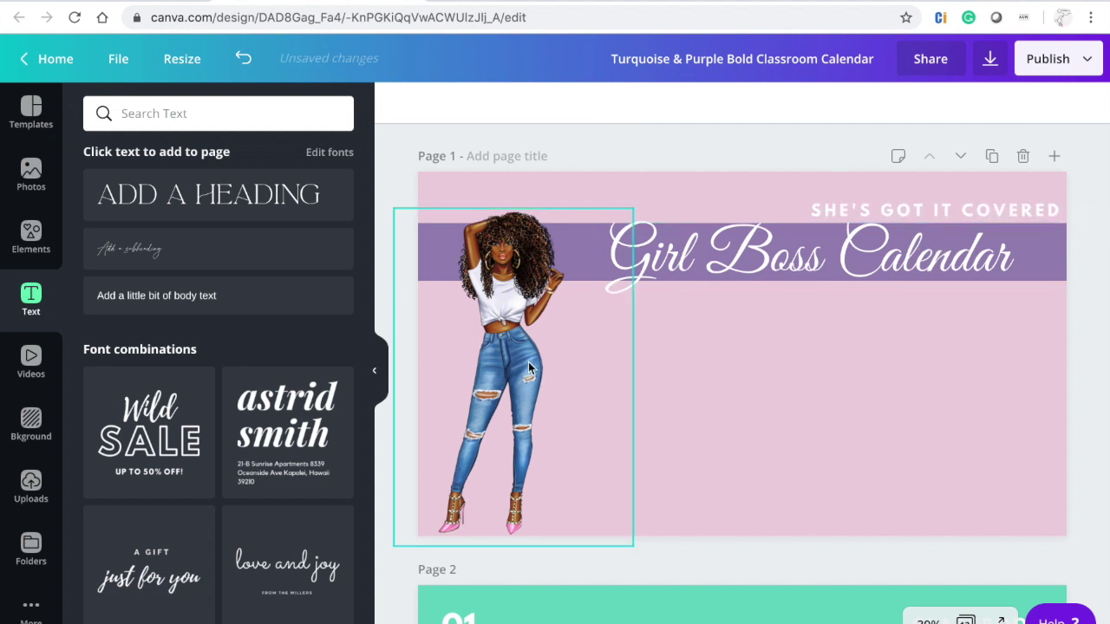
# Open the GirlyGirlBossPnk&Blk folder and scroll its images to the pink sofa and chair pictures.
pyautogui.scroll(-2, 32, 360)
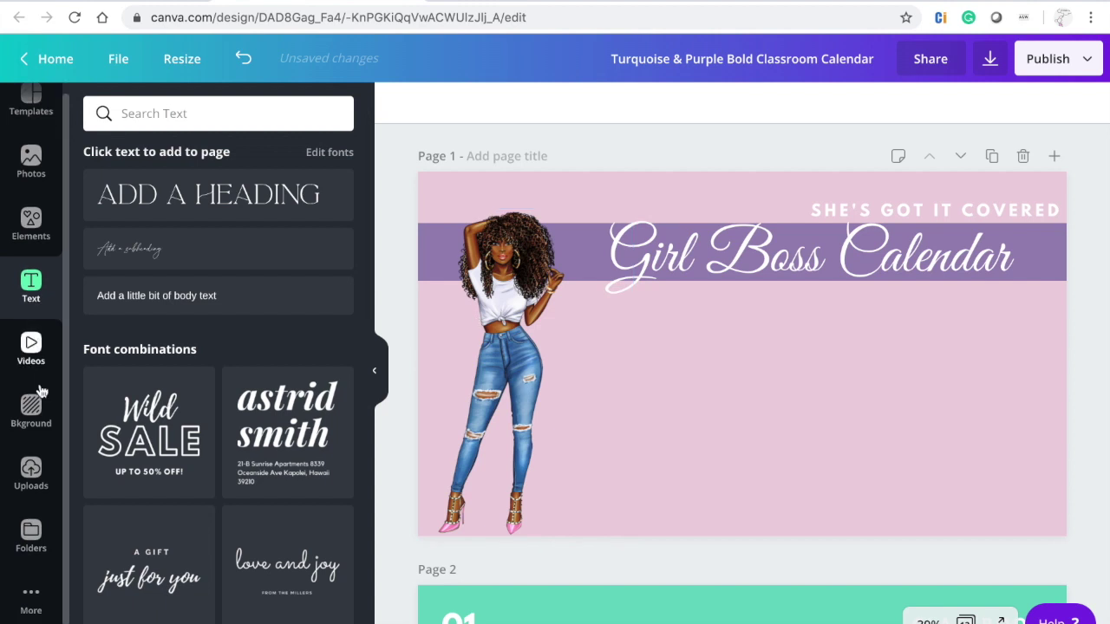
pyautogui.click(31, 507)
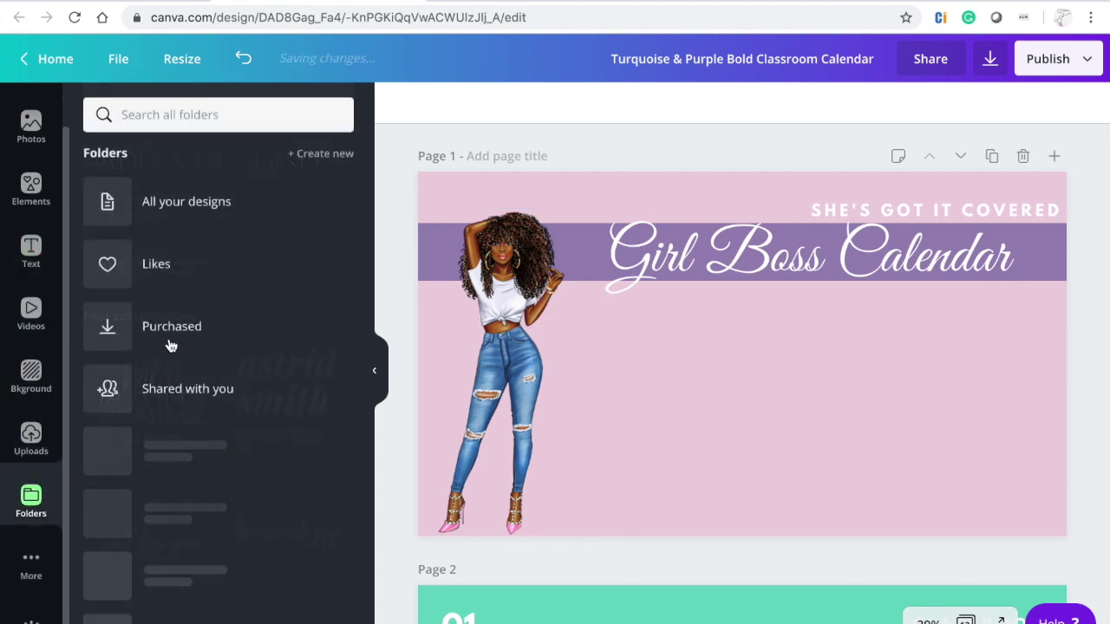
pyautogui.scroll(-2, 244, 312)
pyautogui.scroll(-3, 244, 312)
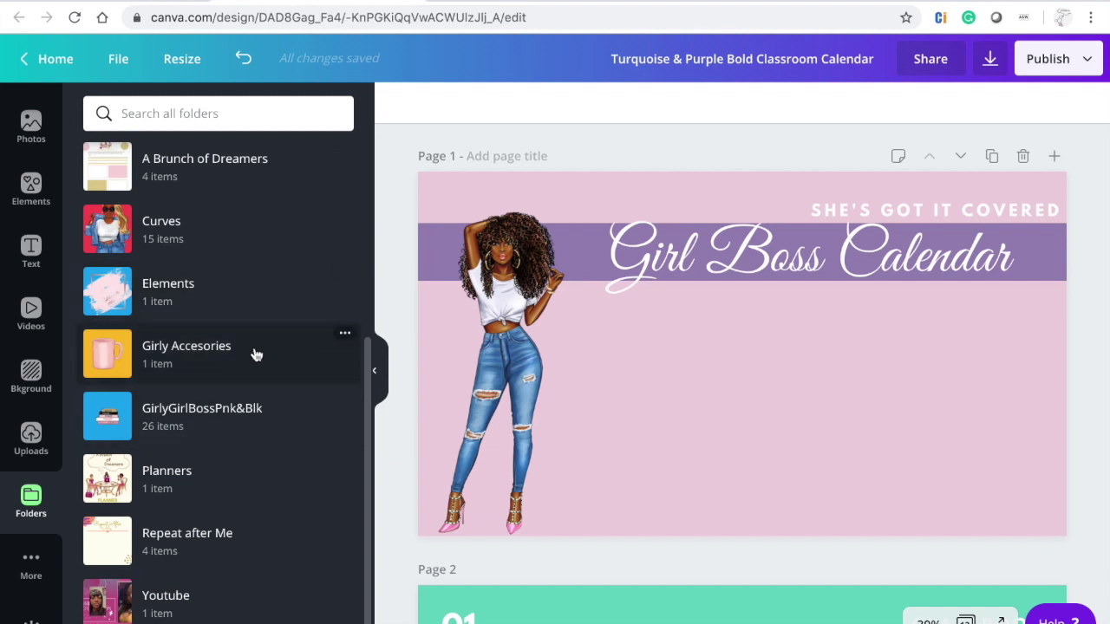
pyautogui.click(213, 429)
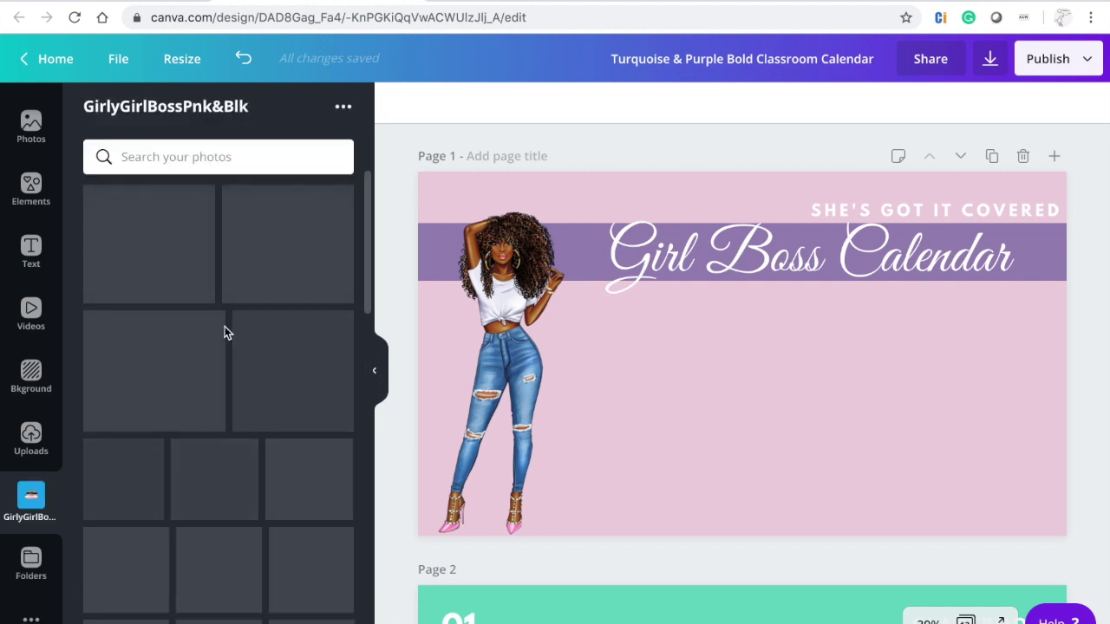
pyautogui.scroll(-10, 232, 355)
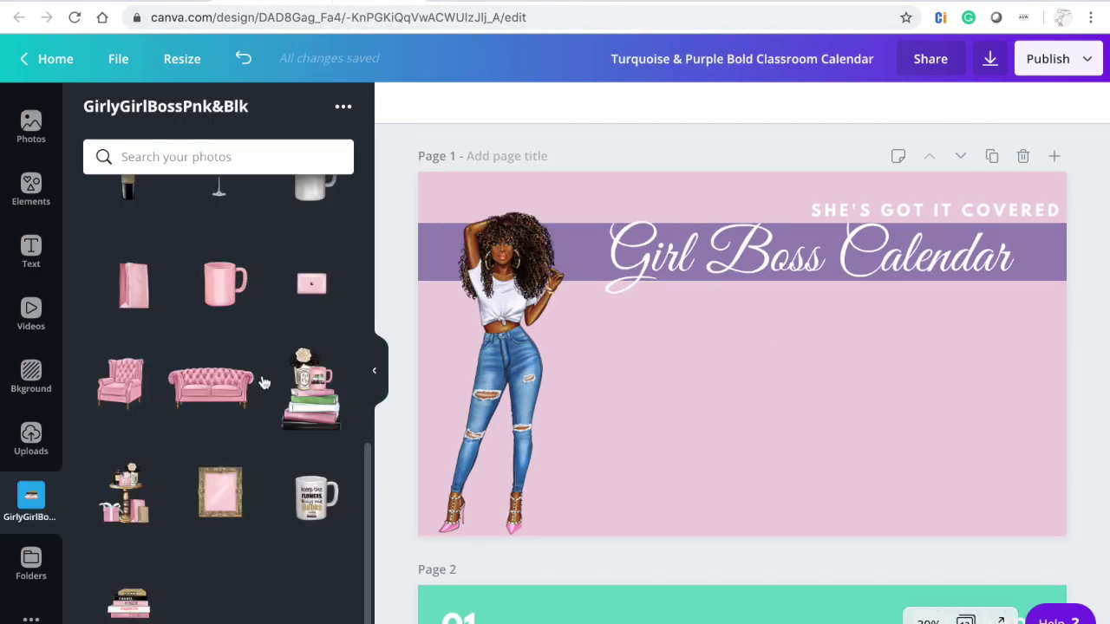
# Add the pink tufted sofa, then resize, crop and position it at the cover's lower right.
pyautogui.click(218, 385)
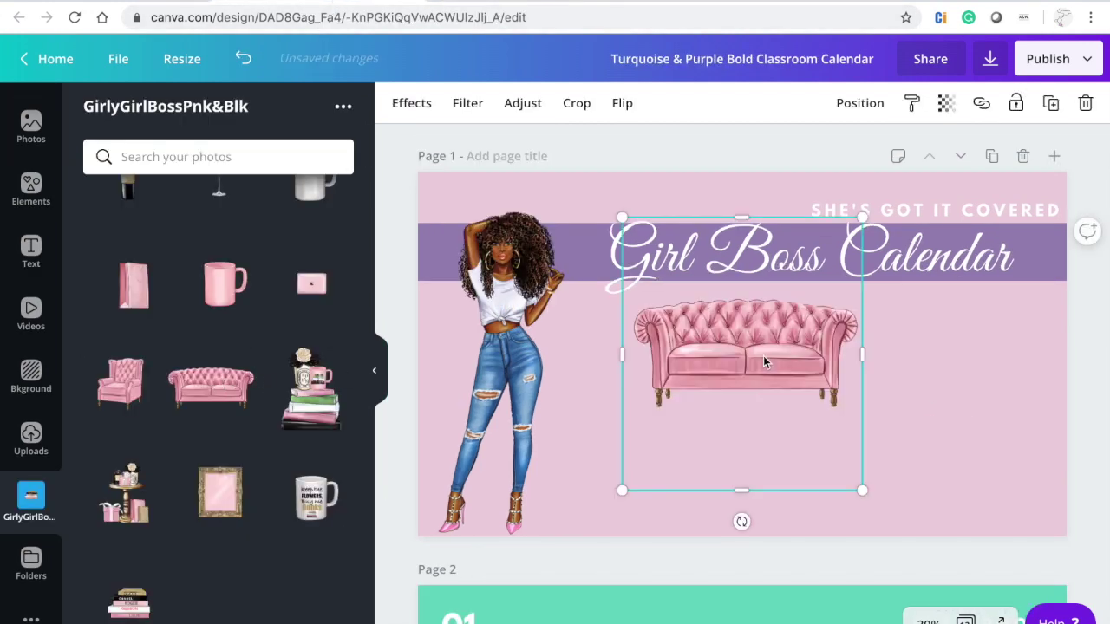
pyautogui.moveTo(967, 354); pyautogui.dragTo(1068, 348)
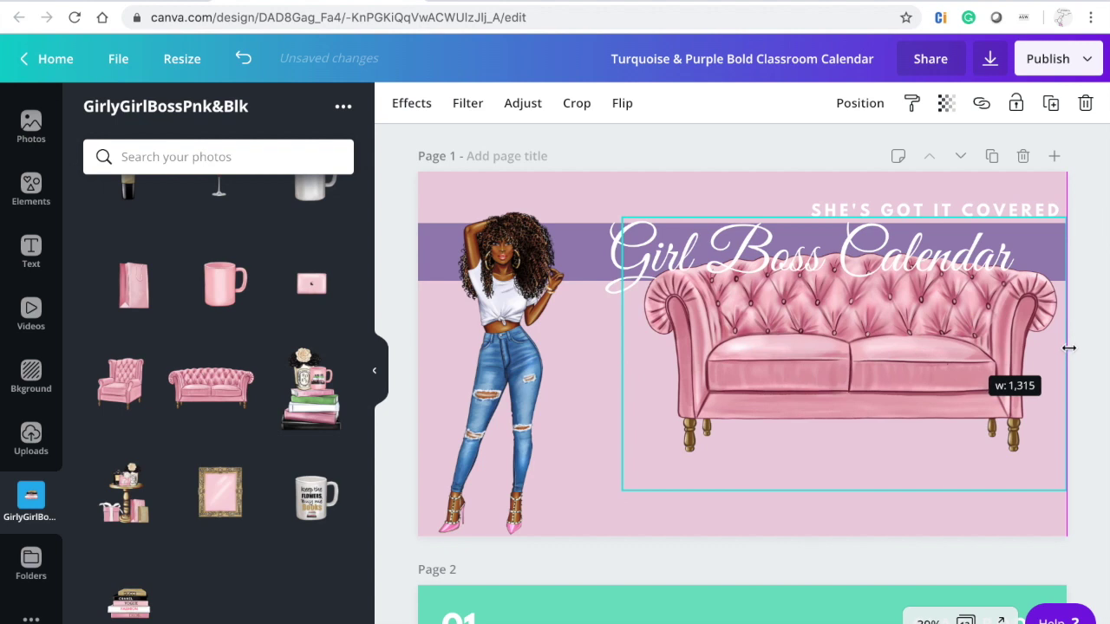
pyautogui.moveTo(886, 347); pyautogui.dragTo(908, 402)
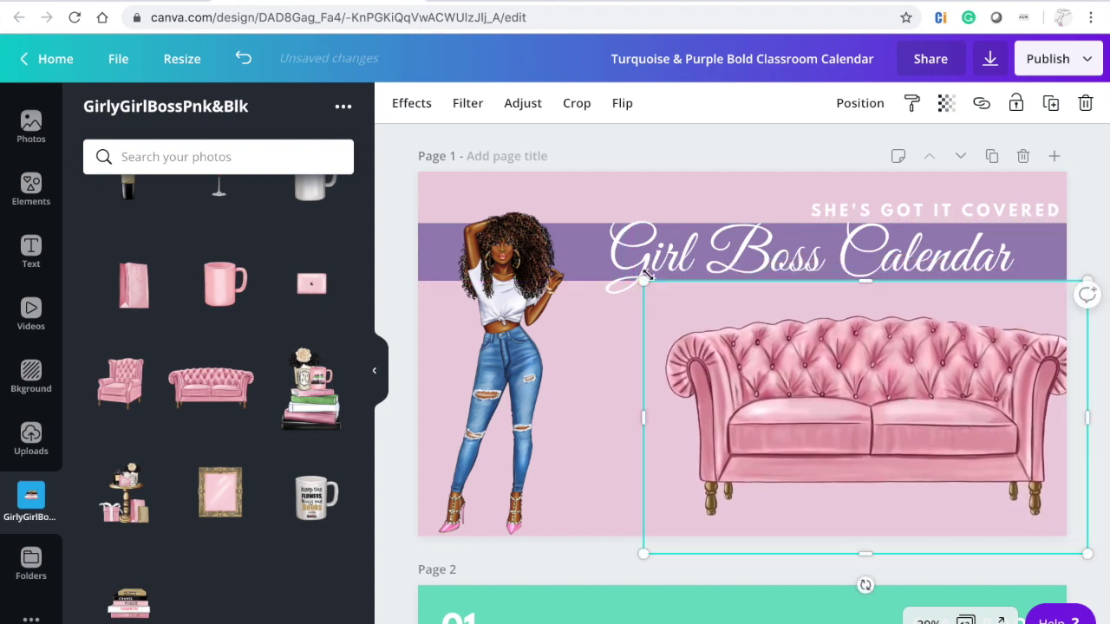
pyautogui.moveTo(723, 319); pyautogui.dragTo(685, 299)
pyautogui.moveTo(942, 370)
pyautogui.mouseDown()
pyautogui.moveTo(933, 365)
pyautogui.moveTo(943, 366)
pyautogui.mouseUp()
pyautogui.moveTo(676, 430); pyautogui.dragTo(678, 431)
pyautogui.moveTo(878, 310); pyautogui.dragTo(880, 324)
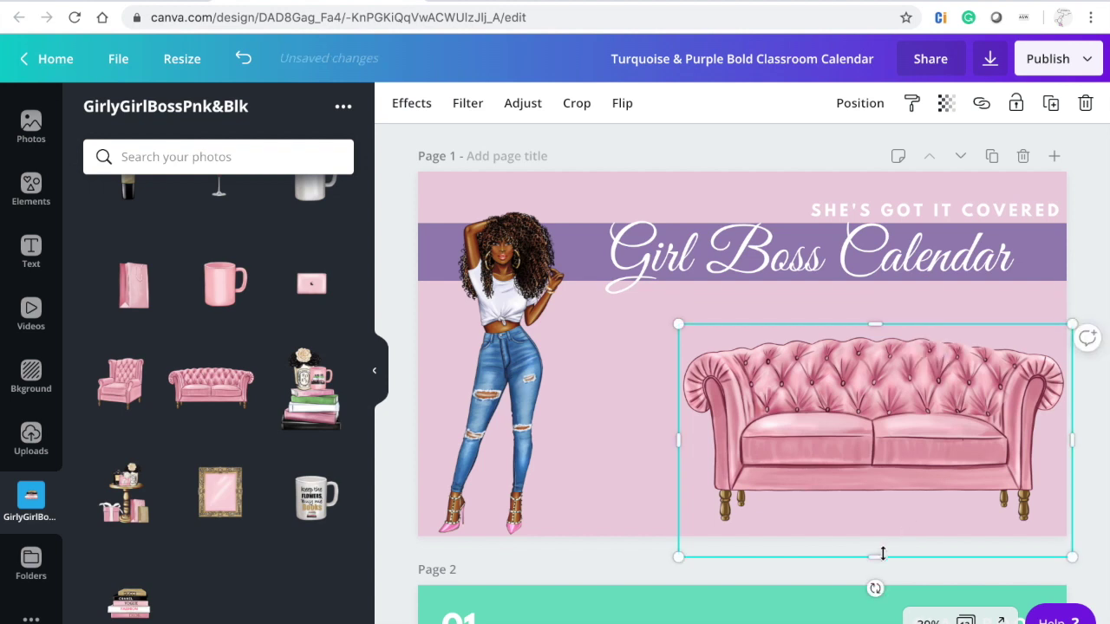
pyautogui.moveTo(882, 539); pyautogui.dragTo(880, 531)
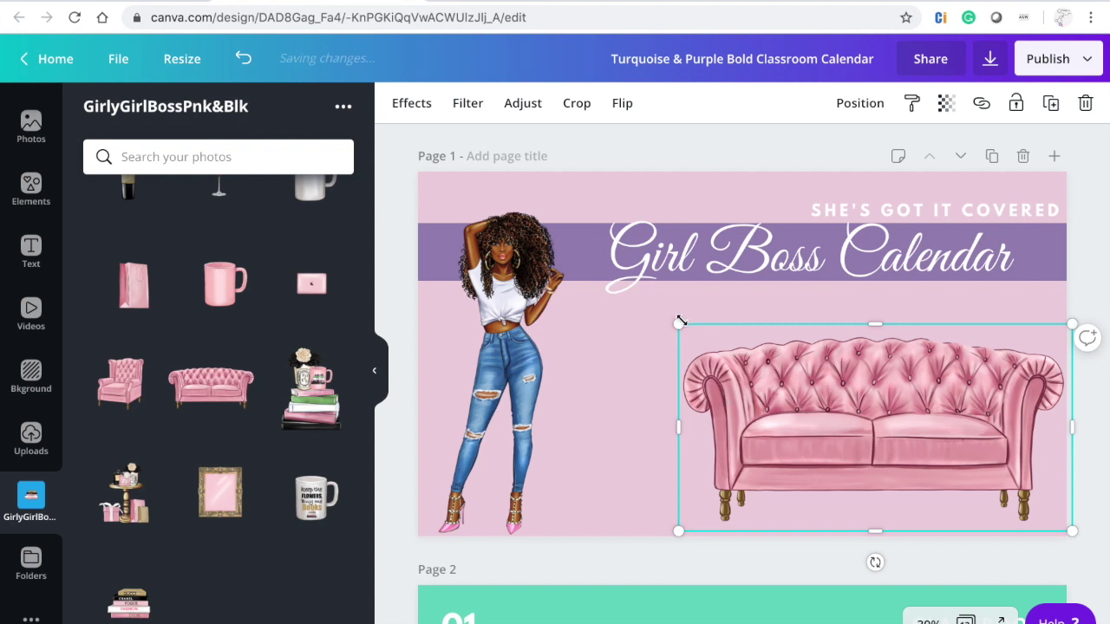
pyautogui.click(1096, 289)
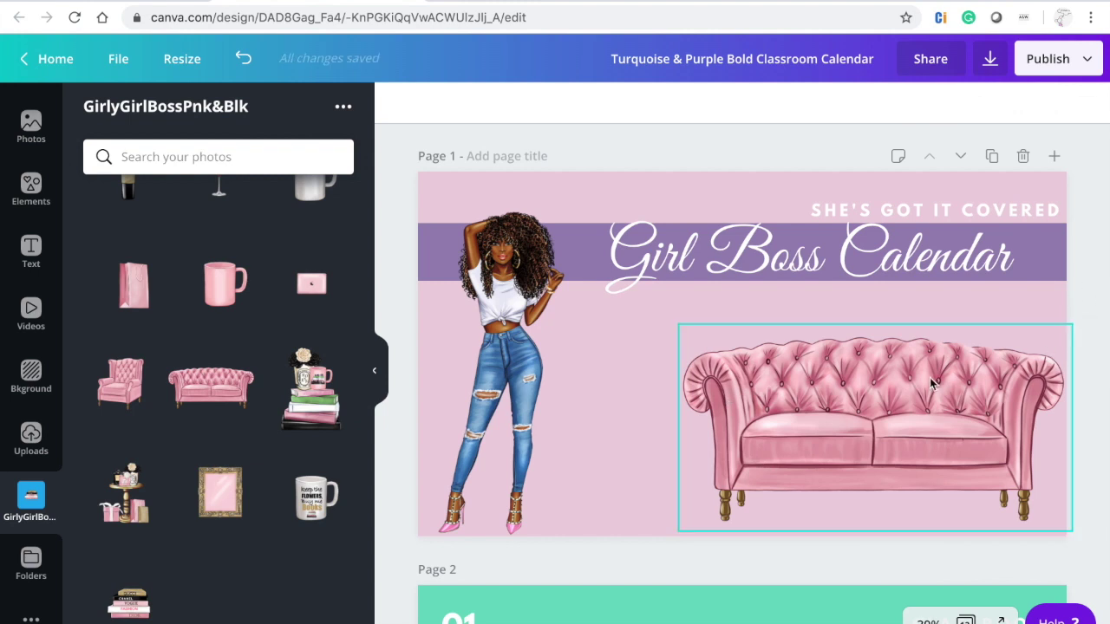
# Add the gift side-table image, crop it, place it beside the woman, then view the reference calendar.
pyautogui.click(128, 489)
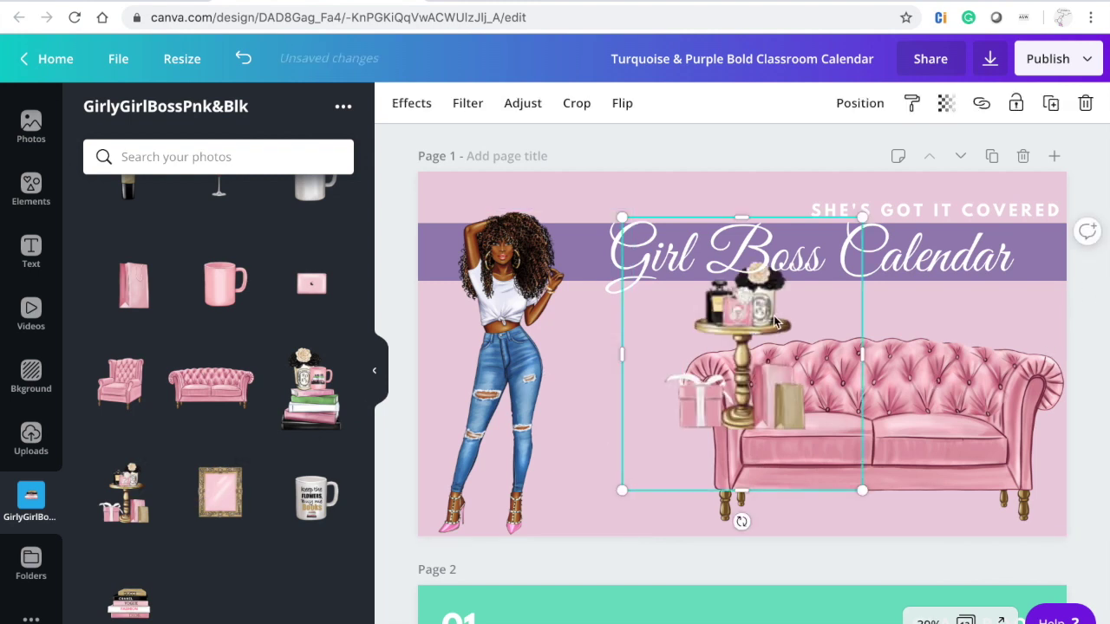
pyautogui.moveTo(744, 244); pyautogui.dragTo(744, 252)
pyautogui.moveTo(658, 368); pyautogui.dragTo(662, 370)
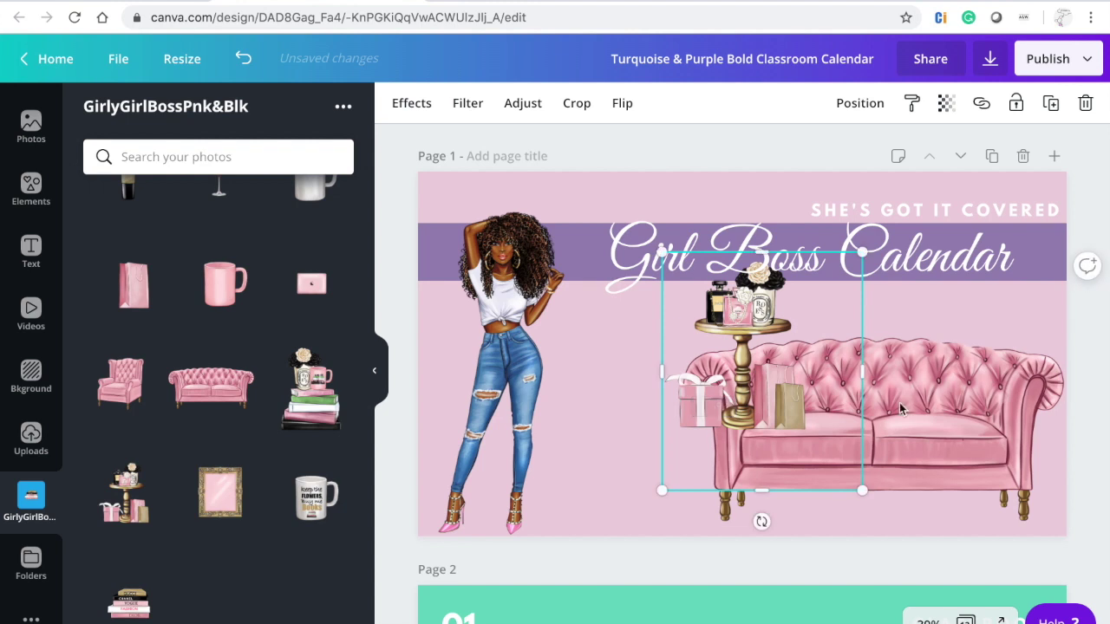
pyautogui.moveTo(839, 367); pyautogui.dragTo(806, 367)
pyautogui.moveTo(743, 467); pyautogui.dragTo(743, 439)
pyautogui.moveTo(721, 347); pyautogui.dragTo(631, 419)
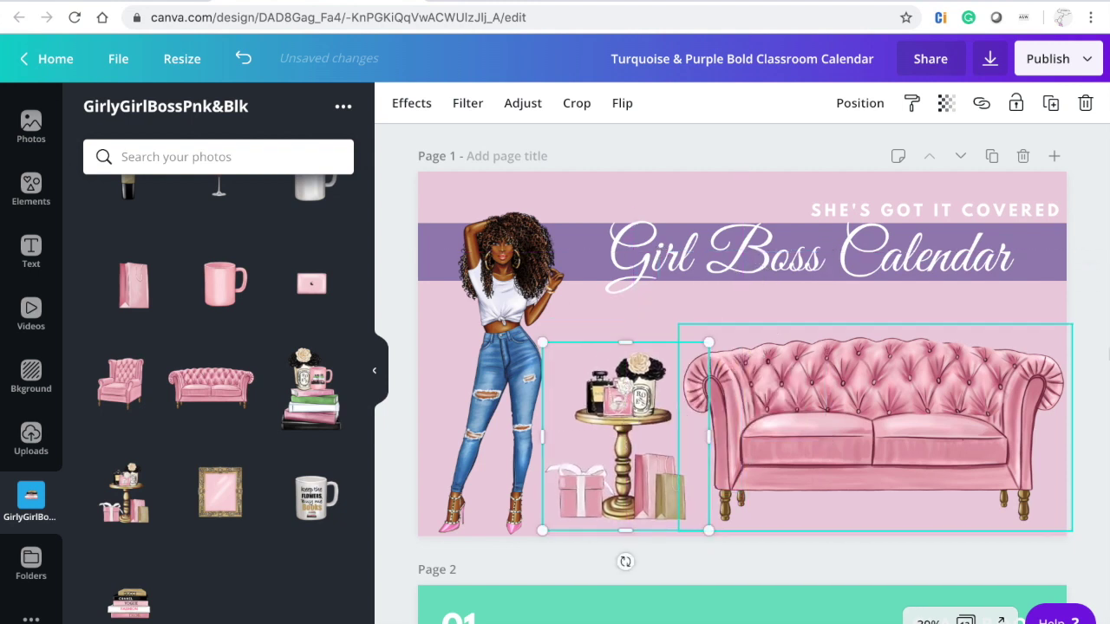
pyautogui.click(1091, 321)
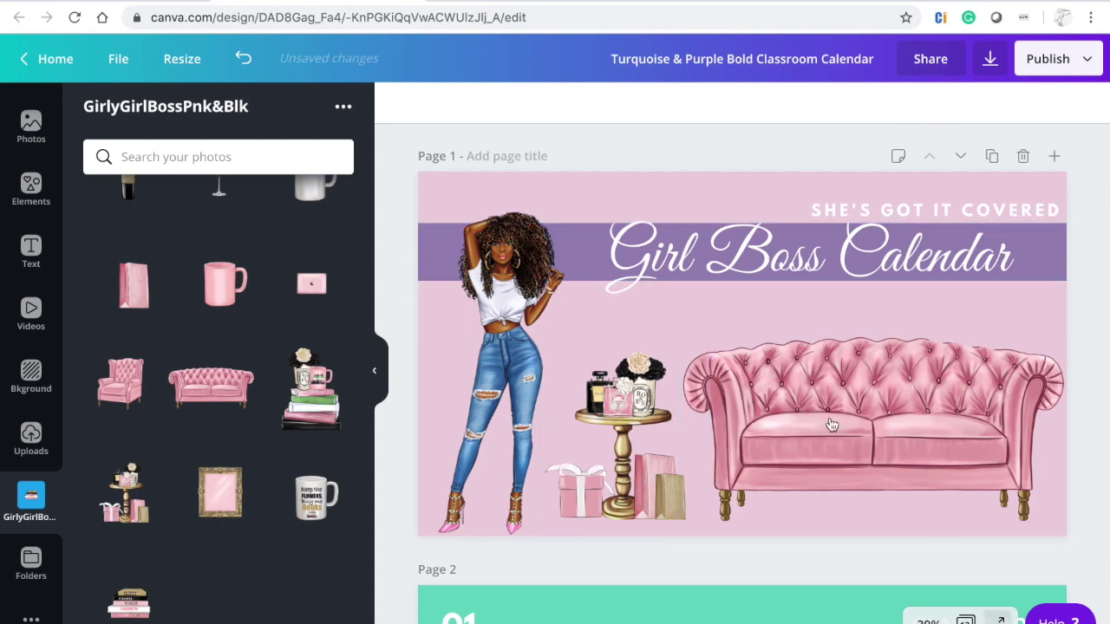
pyautogui.click(563, 2)
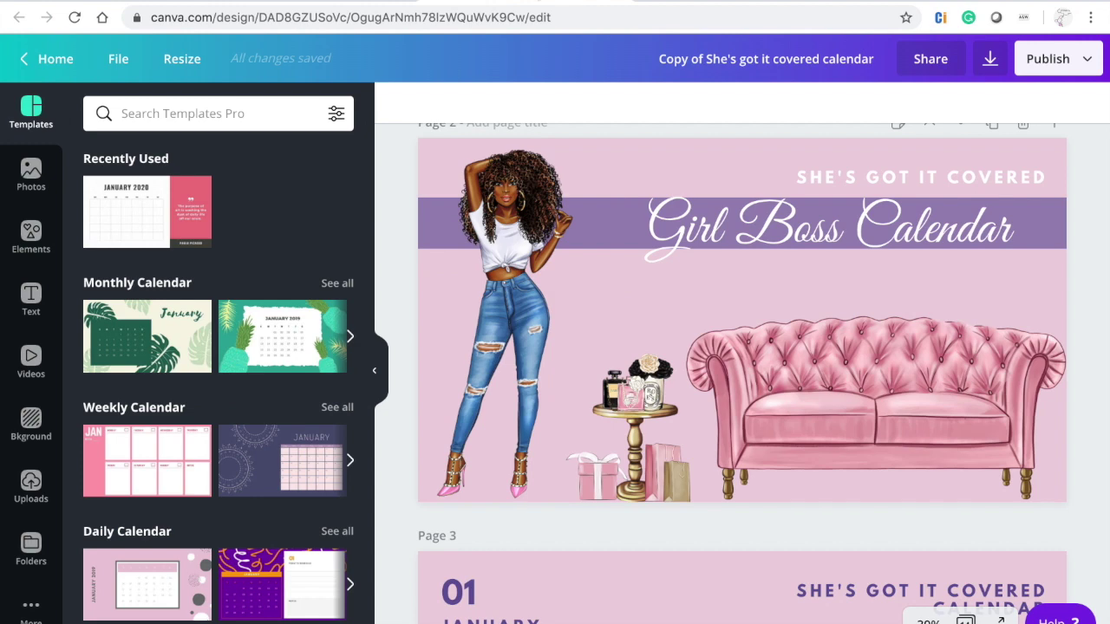
# Back in the Classroom Calendar, change the January page background from teal to pink.
pyautogui.click(367, 3)
pyautogui.scroll(-5, 598, 343)
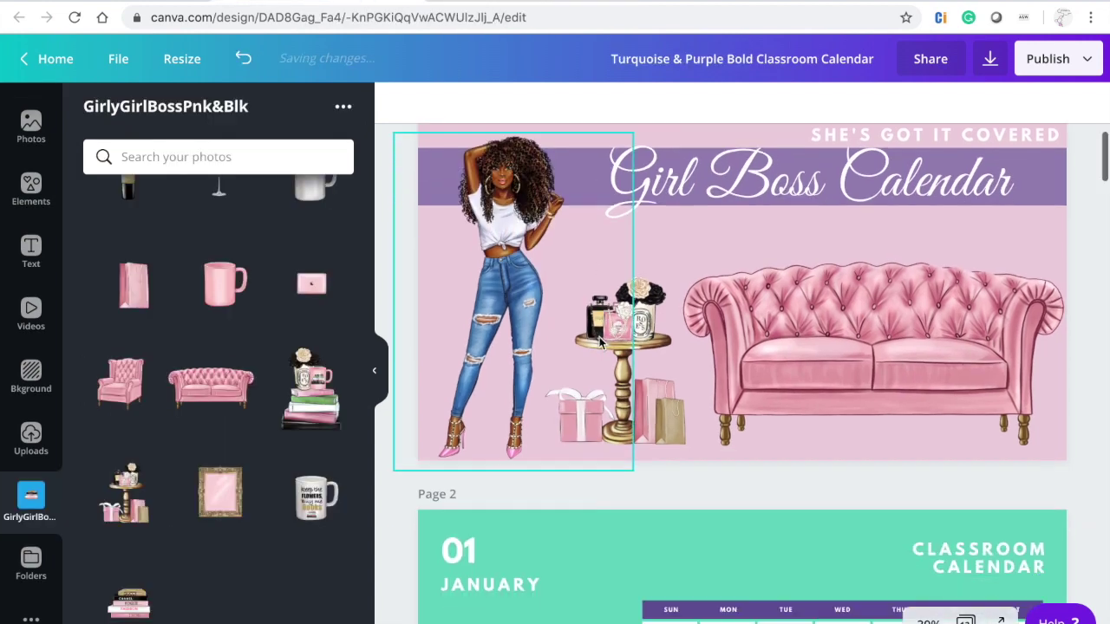
pyautogui.scroll(-2, 599, 343)
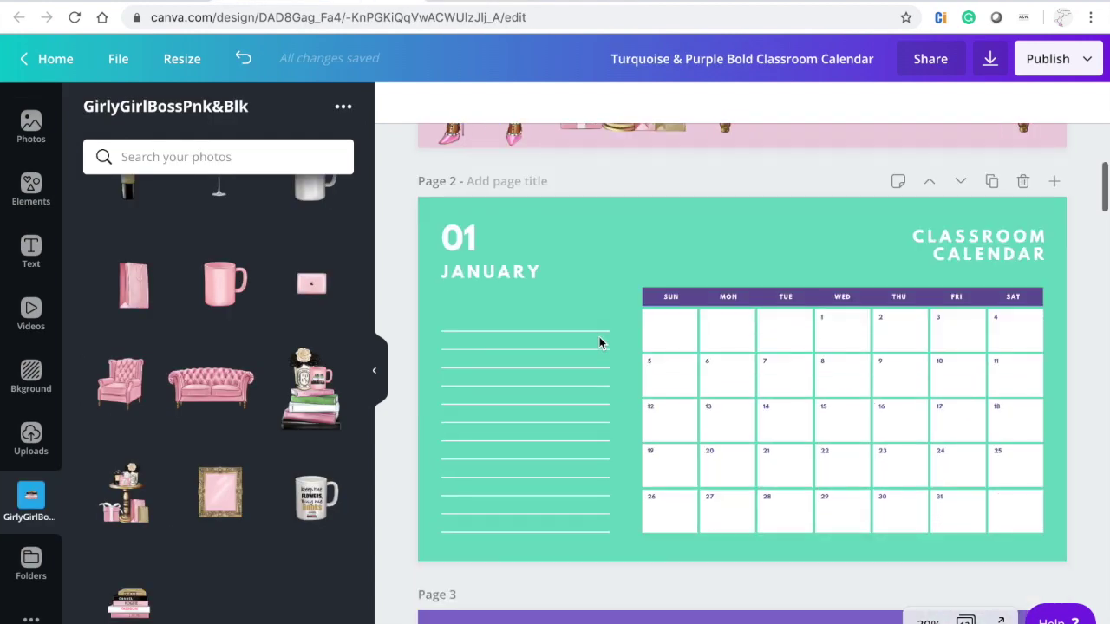
pyautogui.click(559, 208)
pyautogui.click(399, 102)
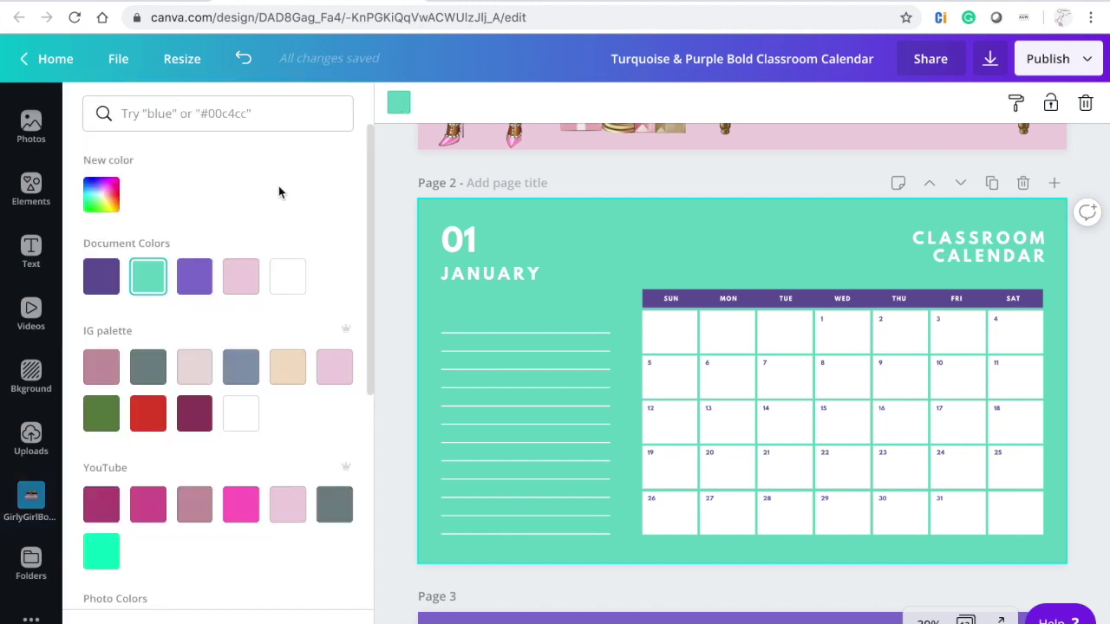
pyautogui.click(253, 278)
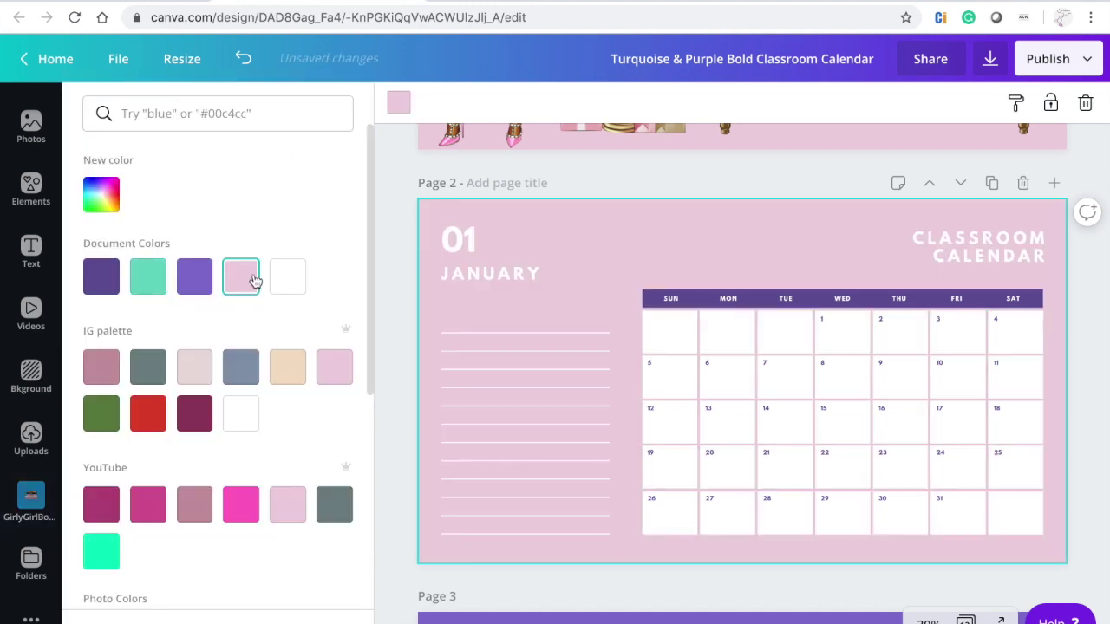
# Make the 01 and JANUARY heading text dark purple.
pyautogui.click(466, 249)
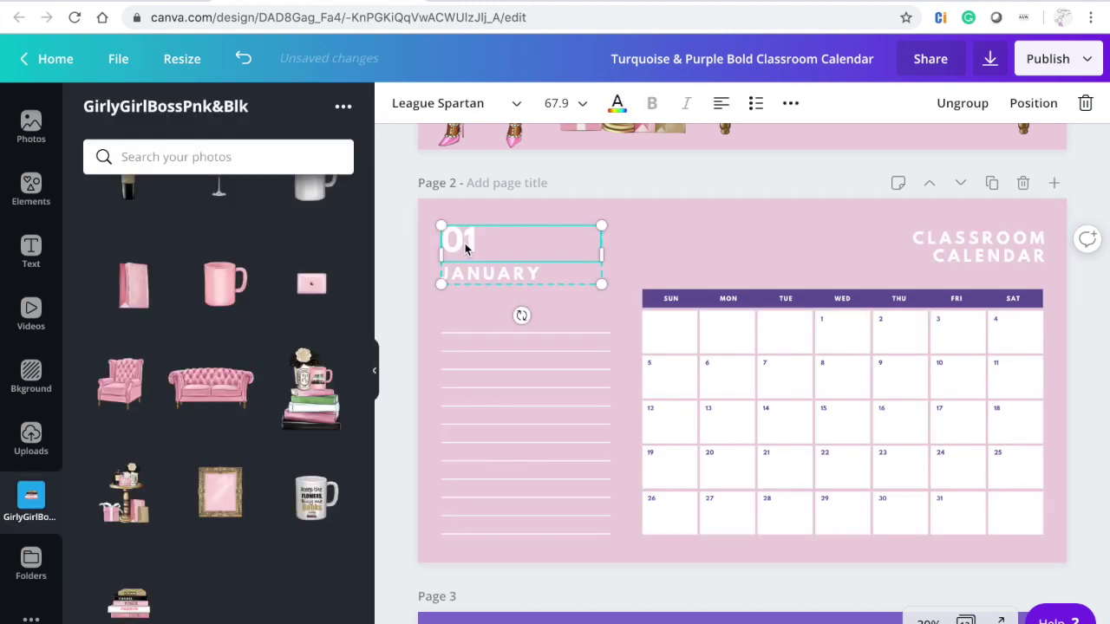
pyautogui.click(618, 103)
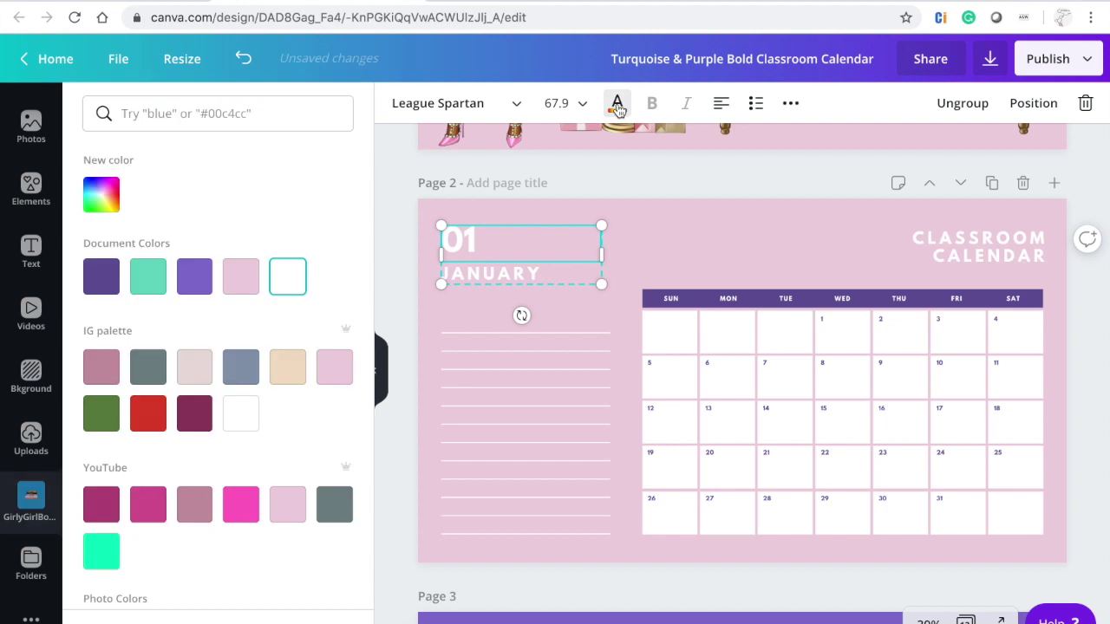
pyautogui.click(104, 282)
pyautogui.click(485, 269)
pyautogui.click(101, 276)
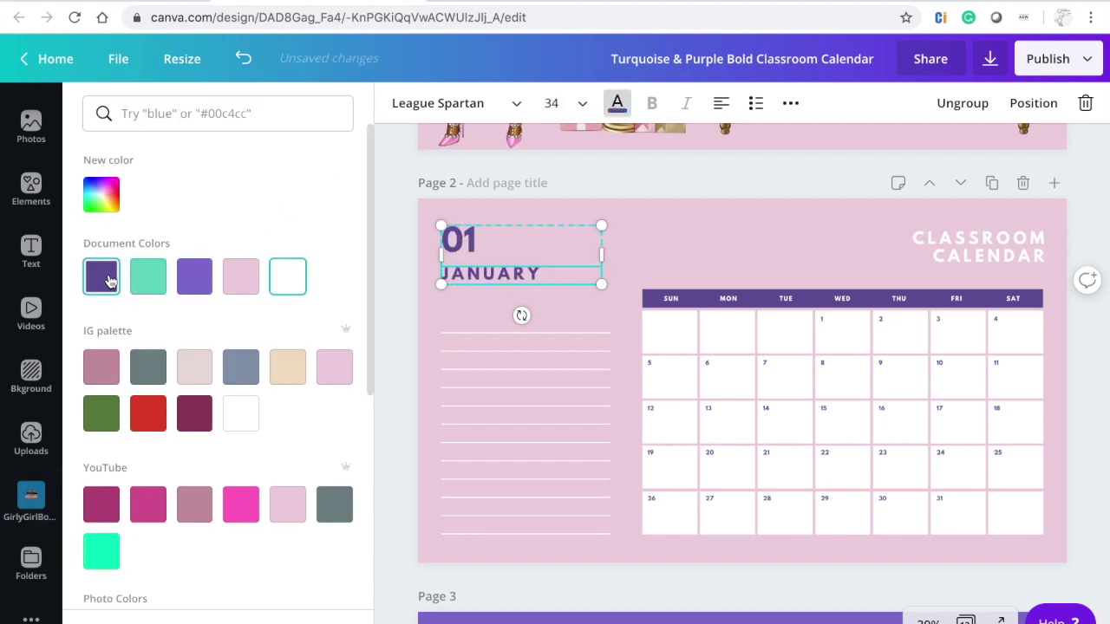
pyautogui.click(952, 256)
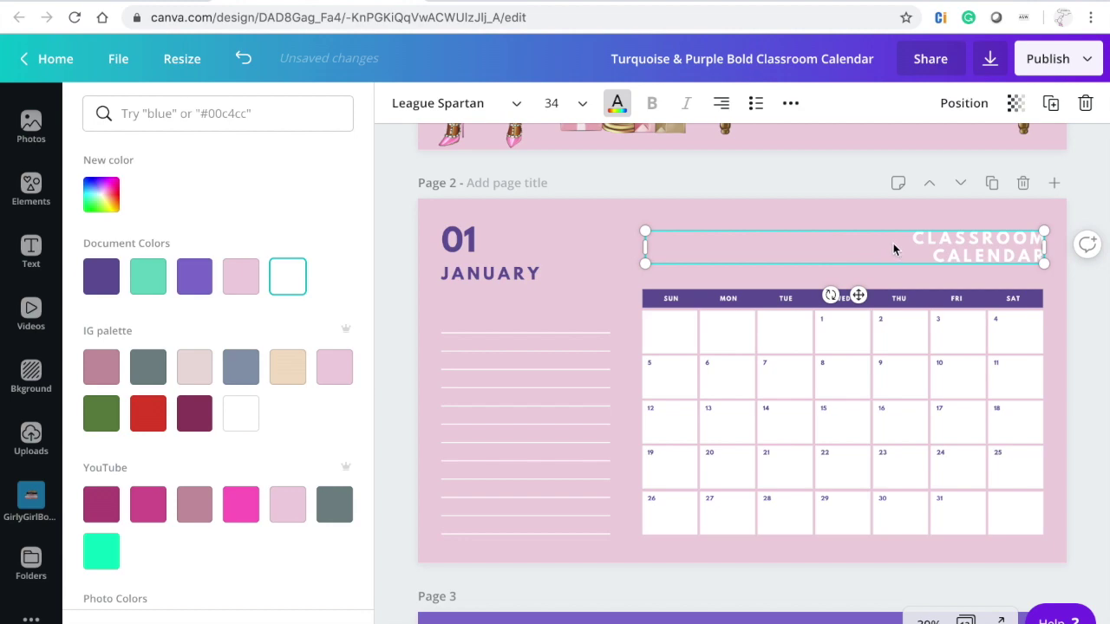
# Put the cover's SHE'S GOT IT COVERED tagline in place of CLASSROOM CALENDAR, colored dark purple.
pyautogui.scroll(5, 839, 218)
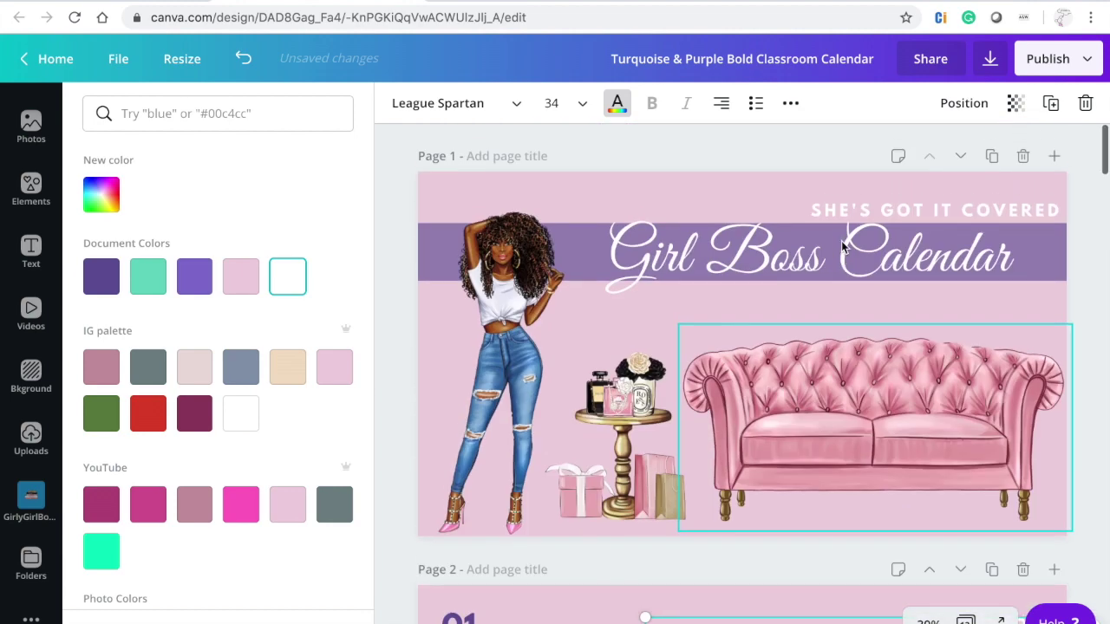
pyautogui.click(917, 213)
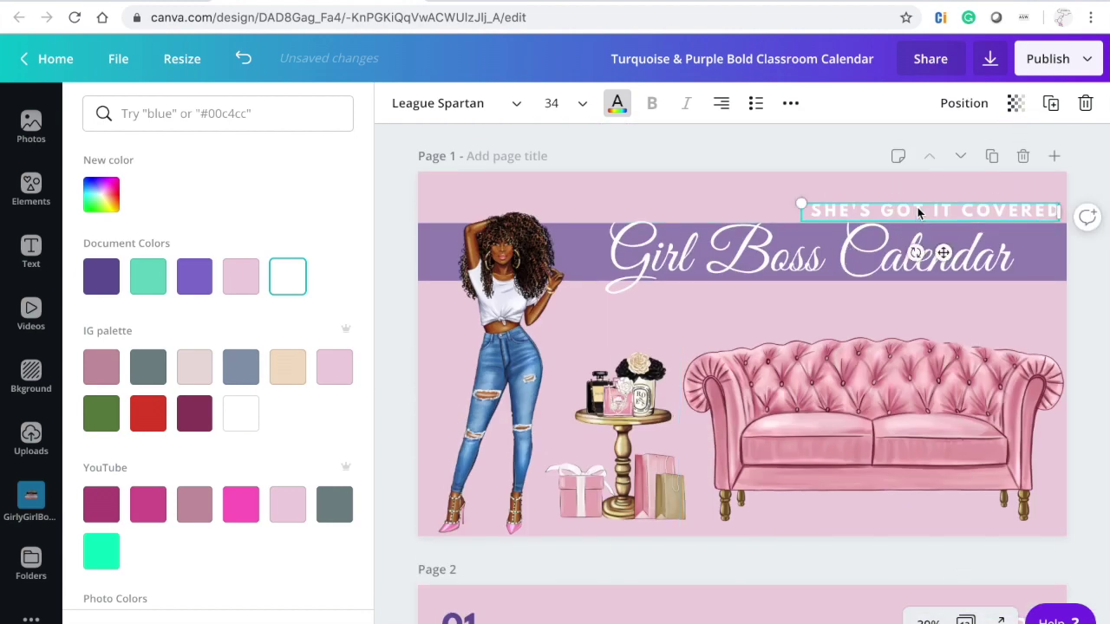
pyautogui.scroll(-5, 919, 213)
pyautogui.click(985, 367)
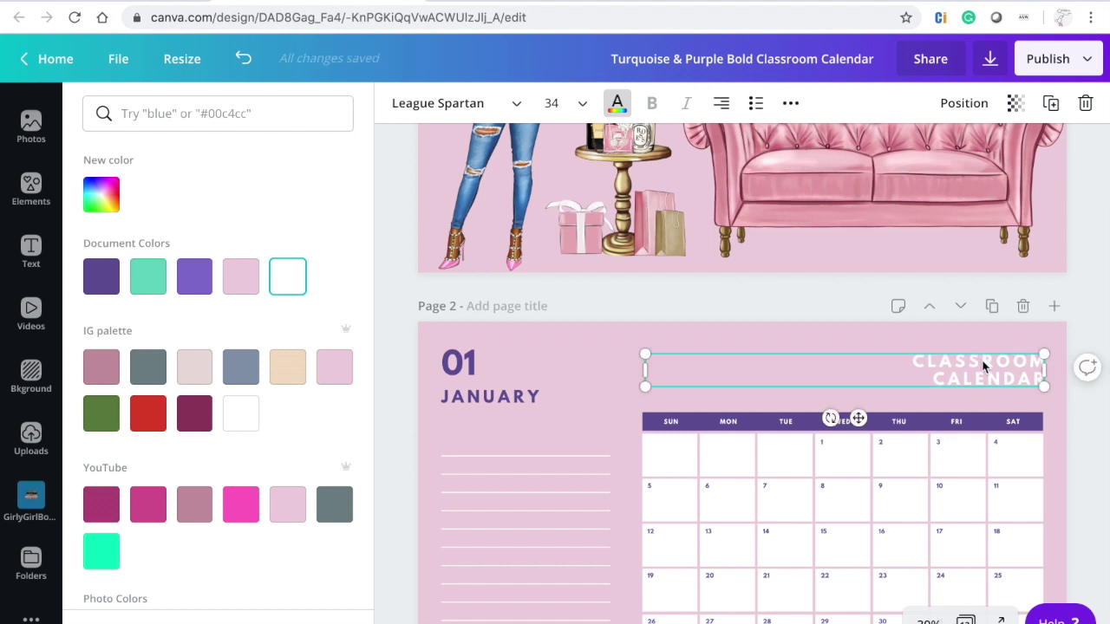
pyautogui.hotkey('ctrl', 'z')
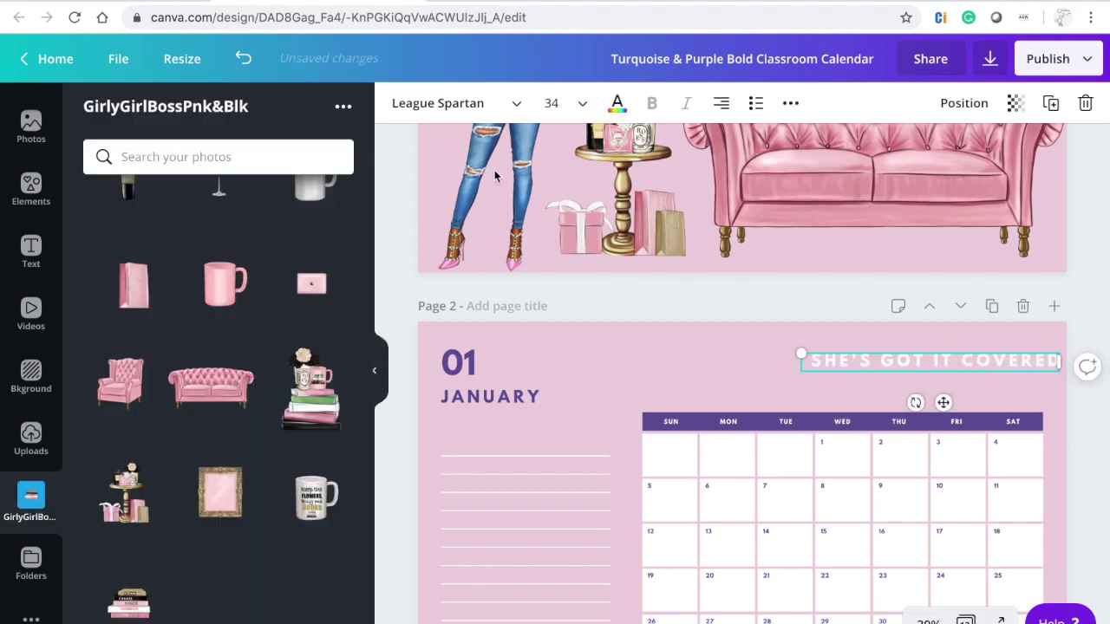
pyautogui.click(617, 103)
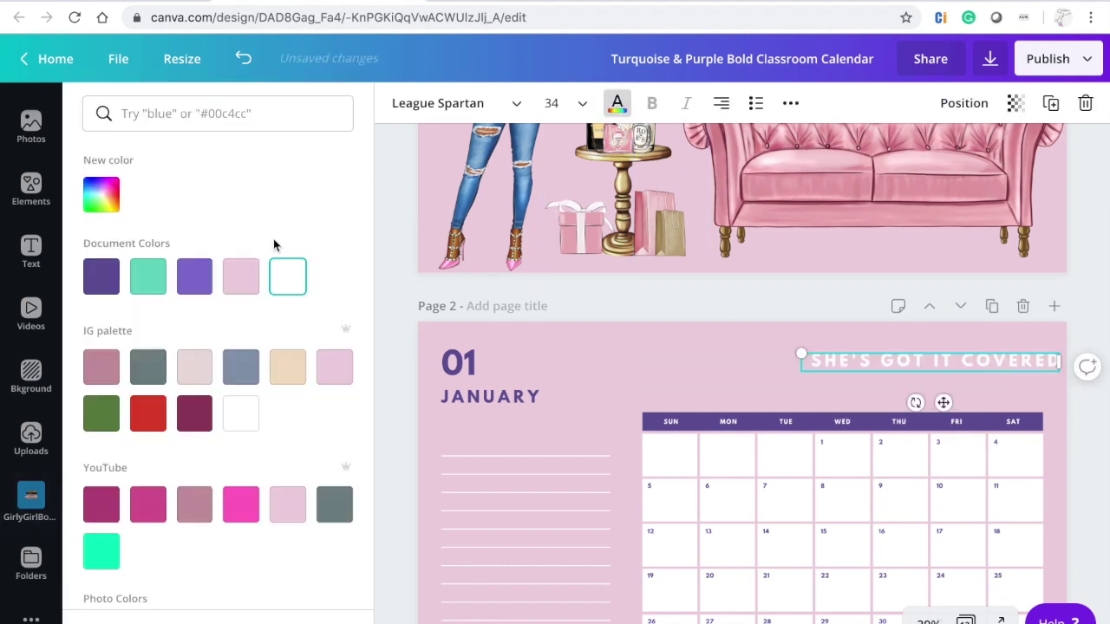
pyautogui.click(101, 276)
pyautogui.scroll(-2, 671, 377)
pyautogui.scroll(-1, 669, 385)
pyautogui.click(1095, 343)
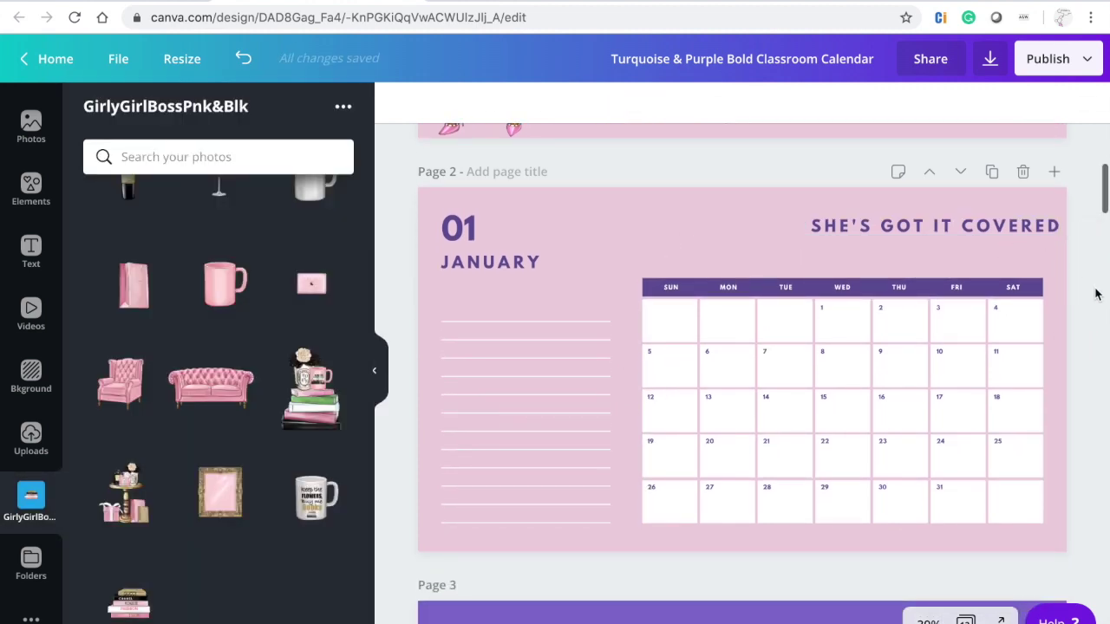
# Nudge the tagline into line and ungroup the January notes lines.
pyautogui.moveTo(1048, 227); pyautogui.dragTo(1033, 242)
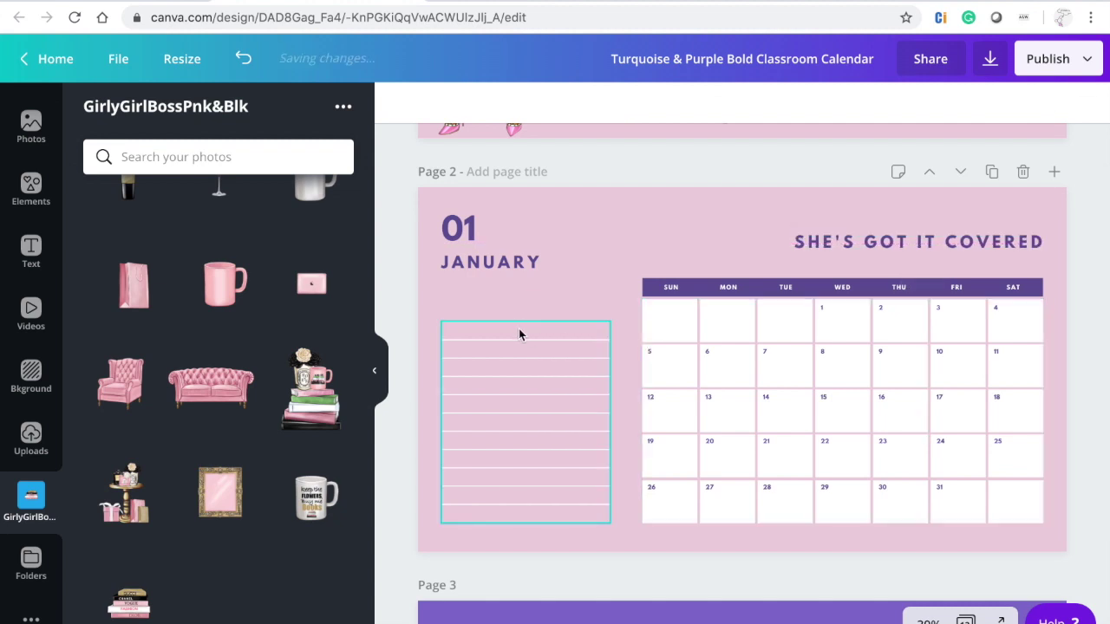
pyautogui.click(519, 328)
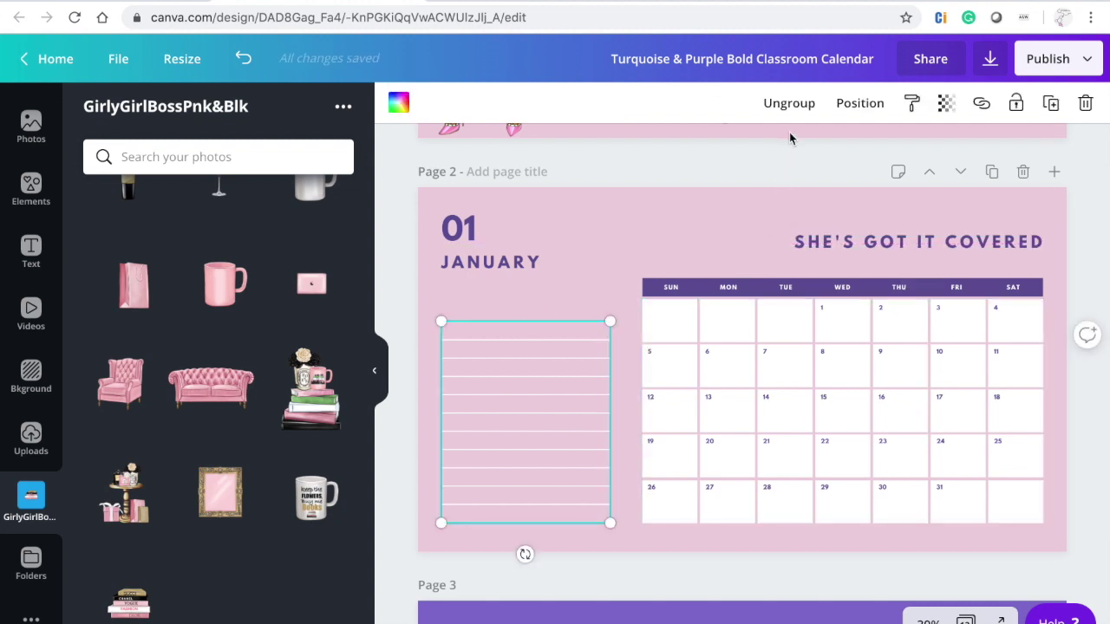
pyautogui.click(790, 105)
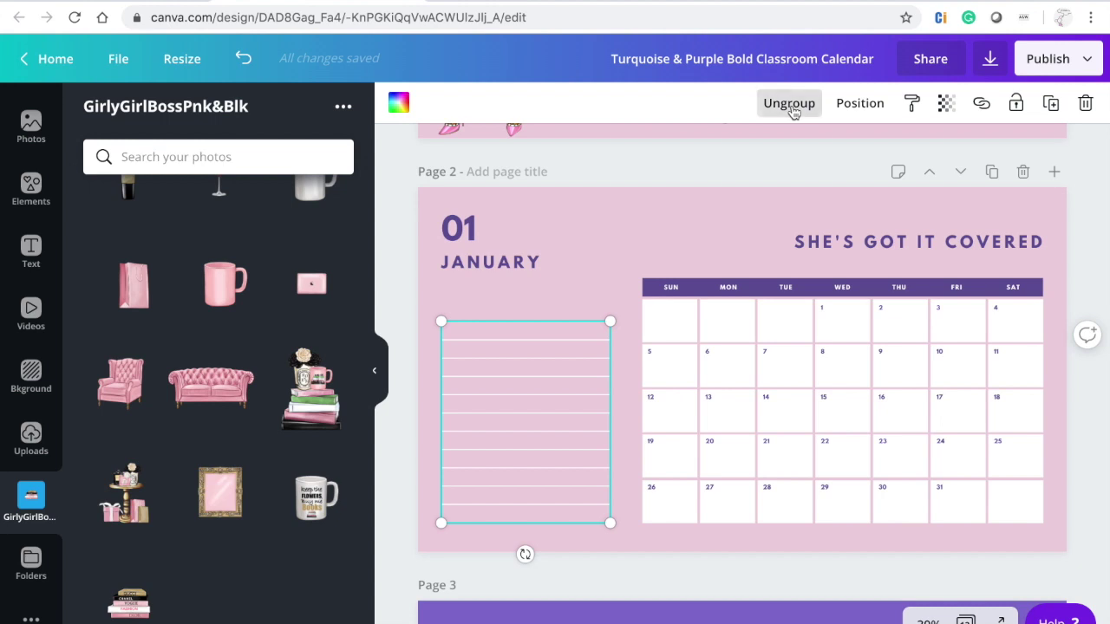
pyautogui.click(537, 327)
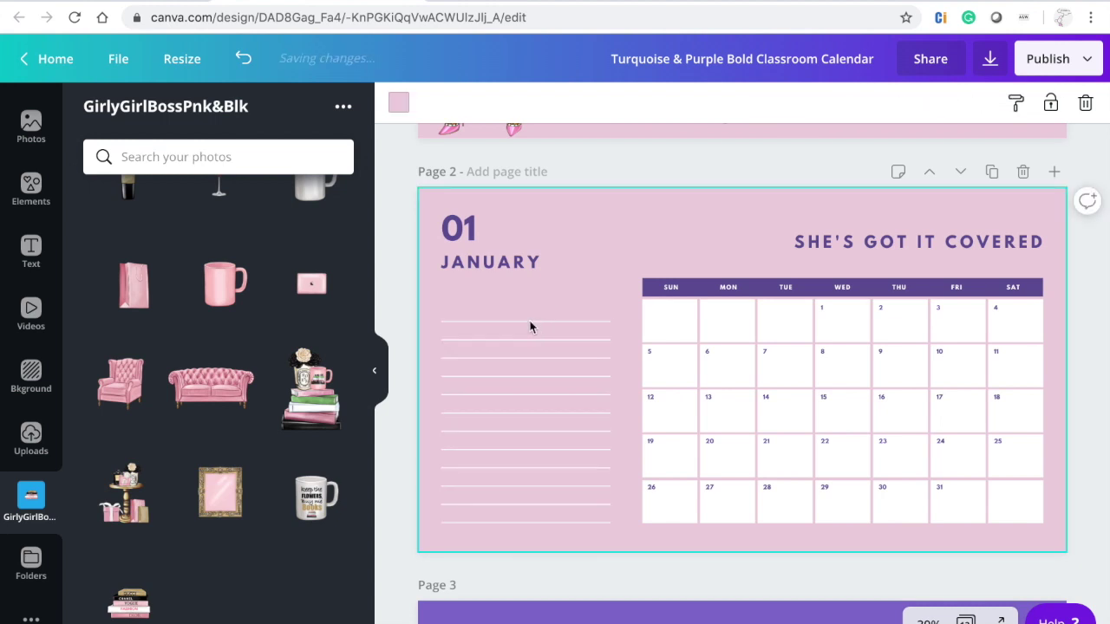
# Delete the top ruled lines from the January notes area.
pyautogui.click(527, 321)
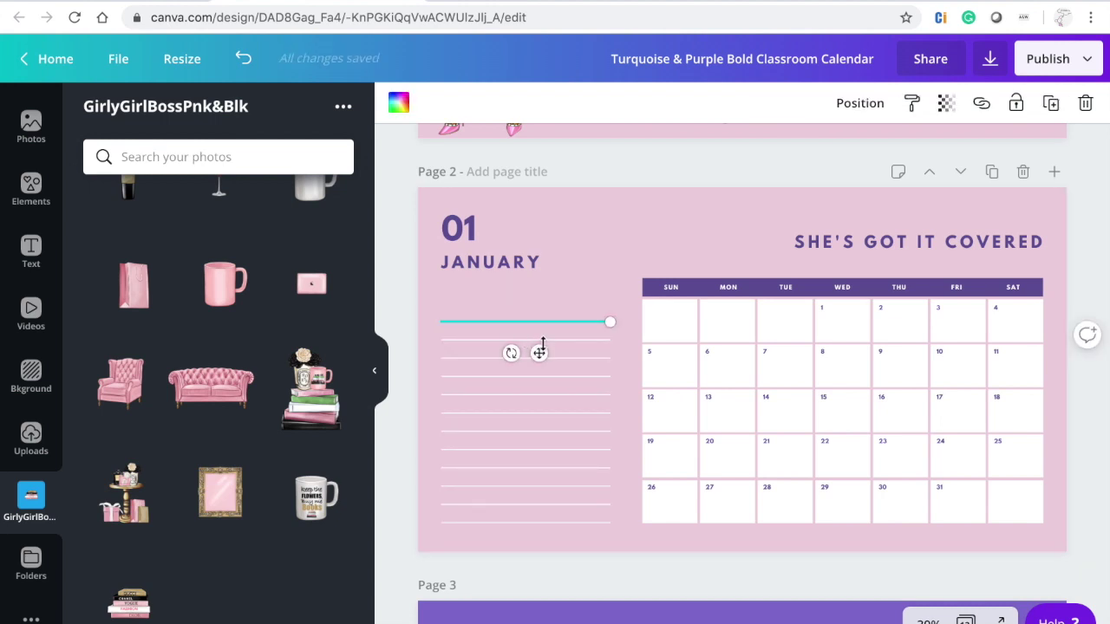
pyautogui.click(604, 288)
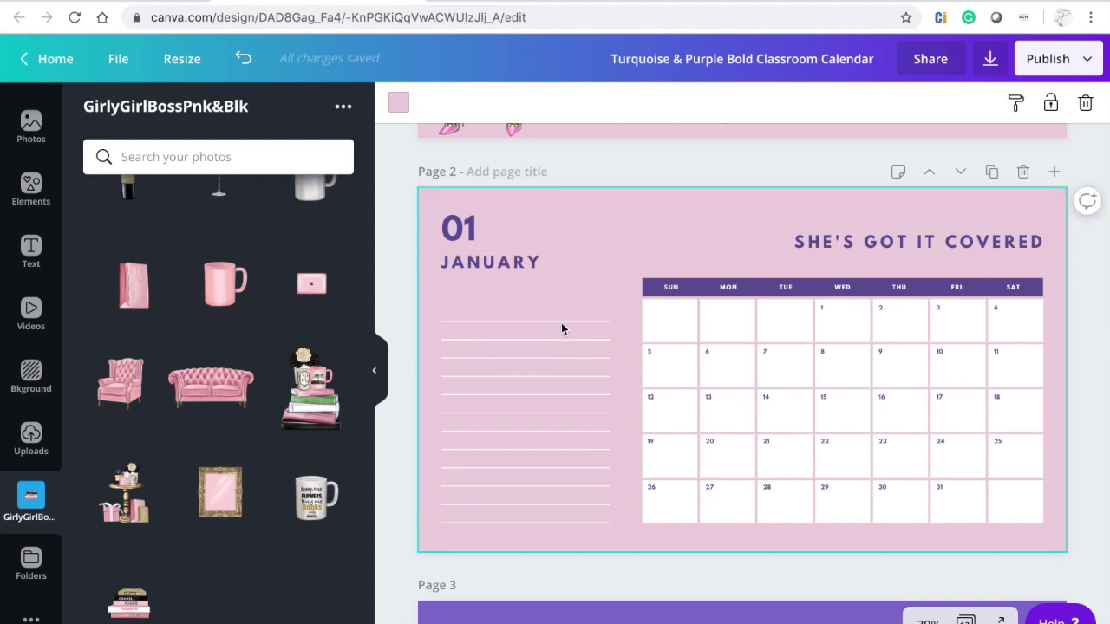
pyautogui.click(559, 322)
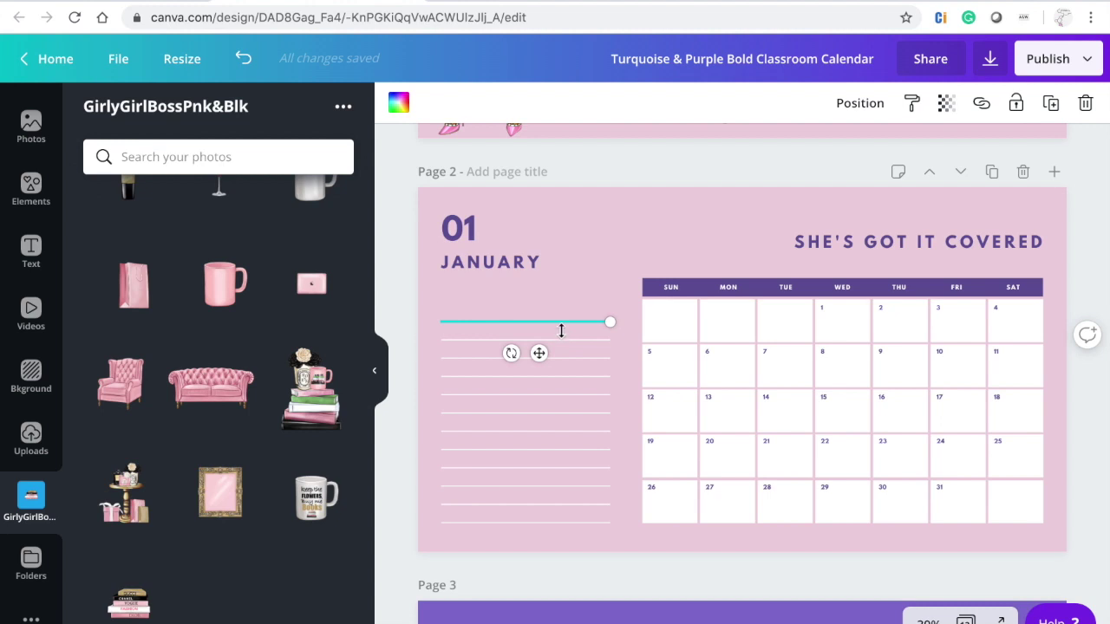
pyautogui.moveTo(560, 327); pyautogui.dragTo(568, 357)
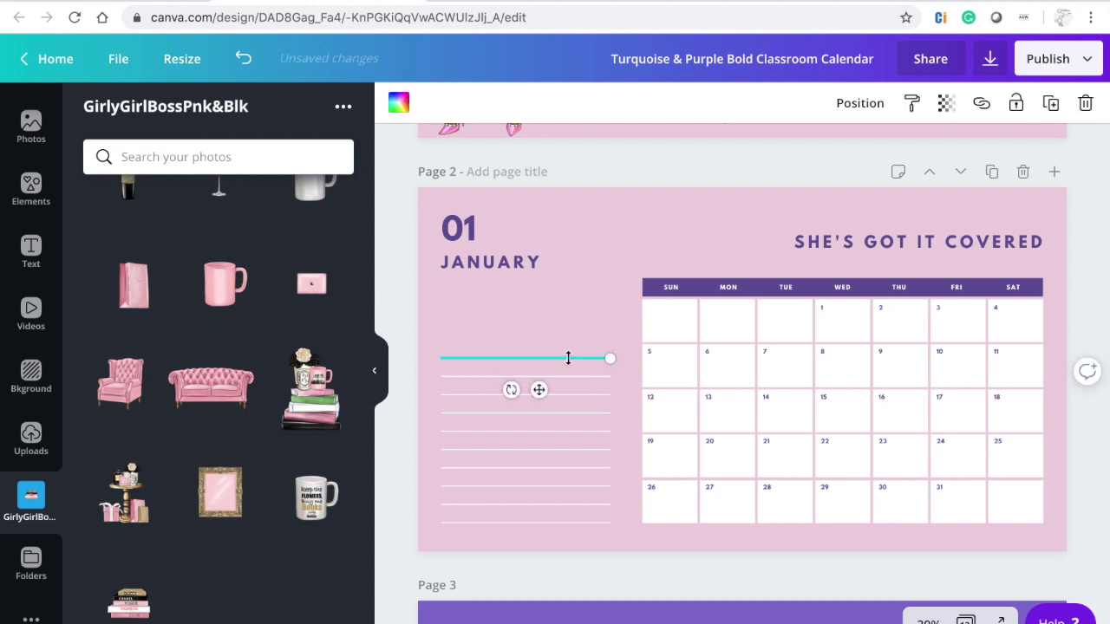
pyautogui.click(1085, 103)
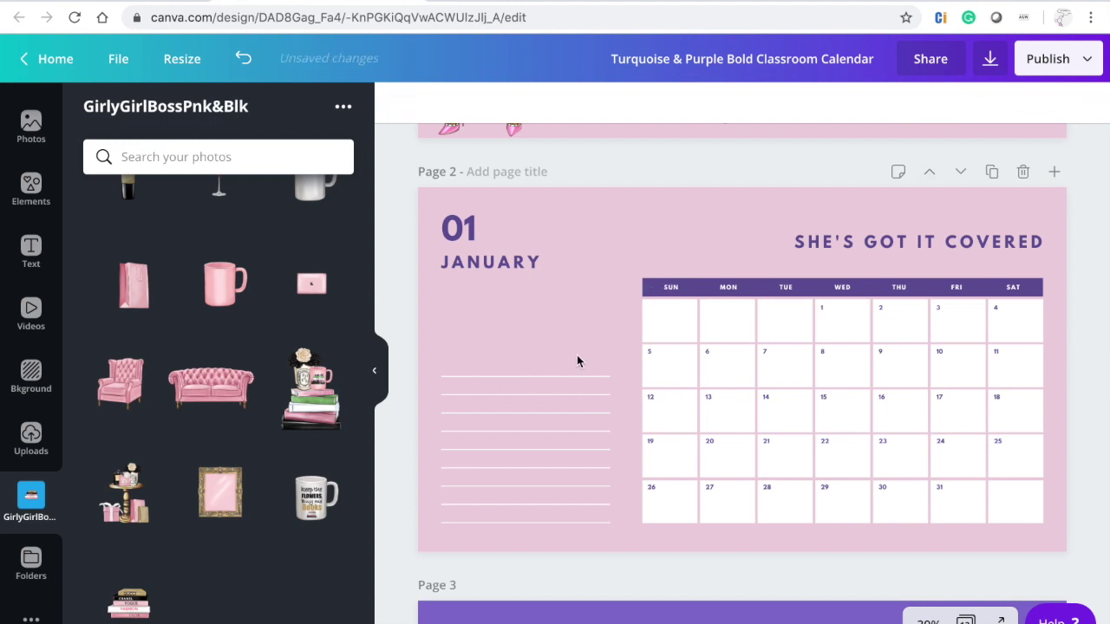
pyautogui.click(579, 377)
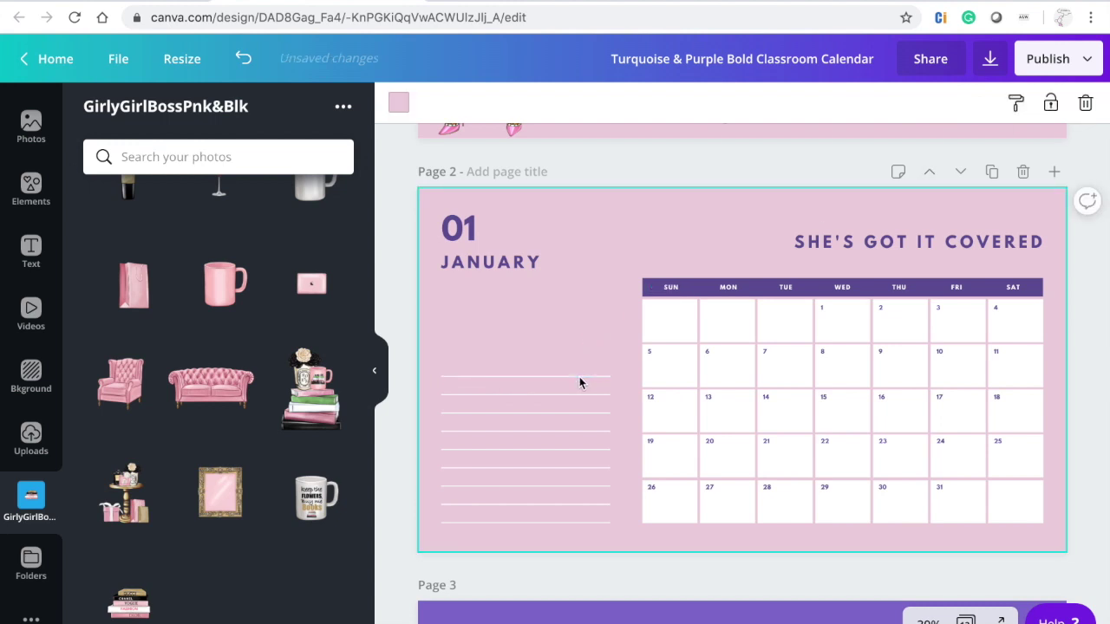
pyautogui.click(579, 377)
pyautogui.press('Delete')
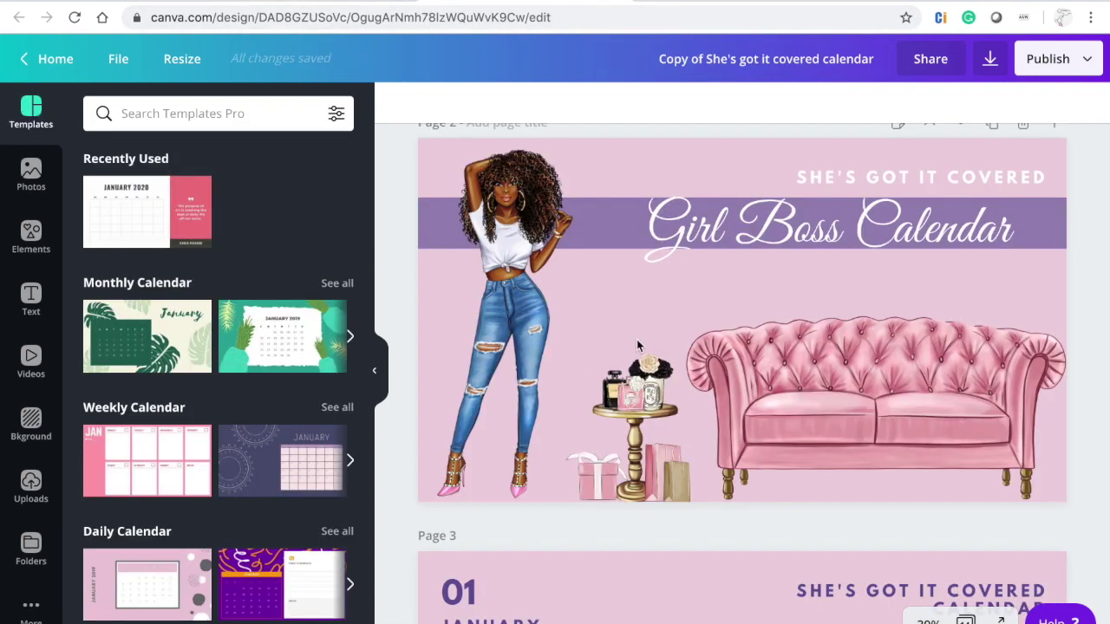
# Copy the 'A brand new Year...A brand new start.' quote onto the January page.
pyautogui.scroll(-5, 637, 345)
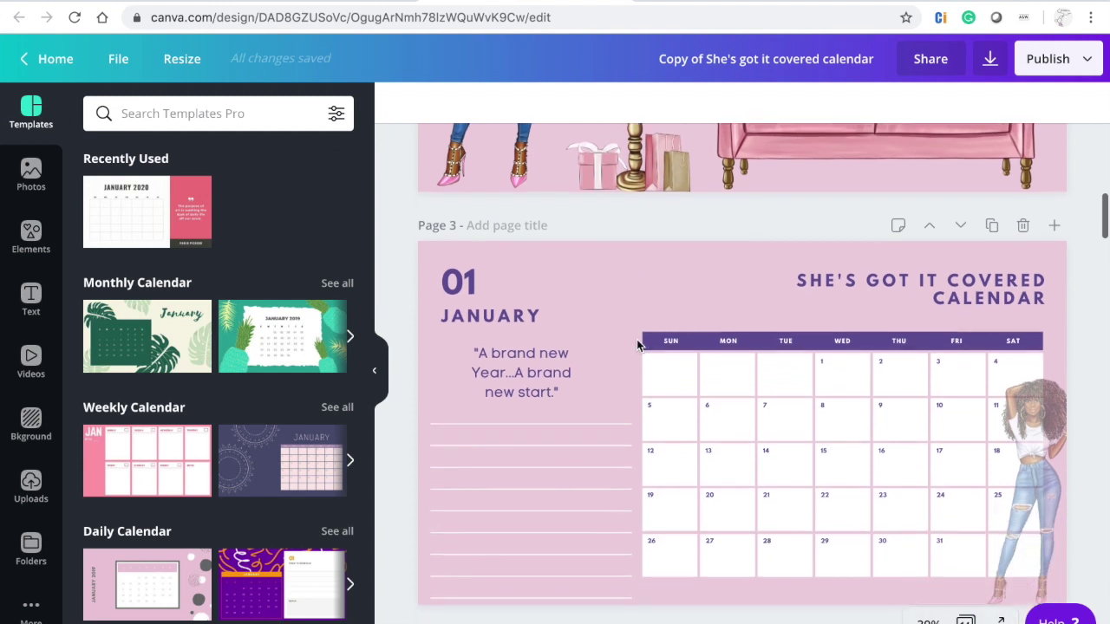
pyautogui.scroll(-1, 636, 340)
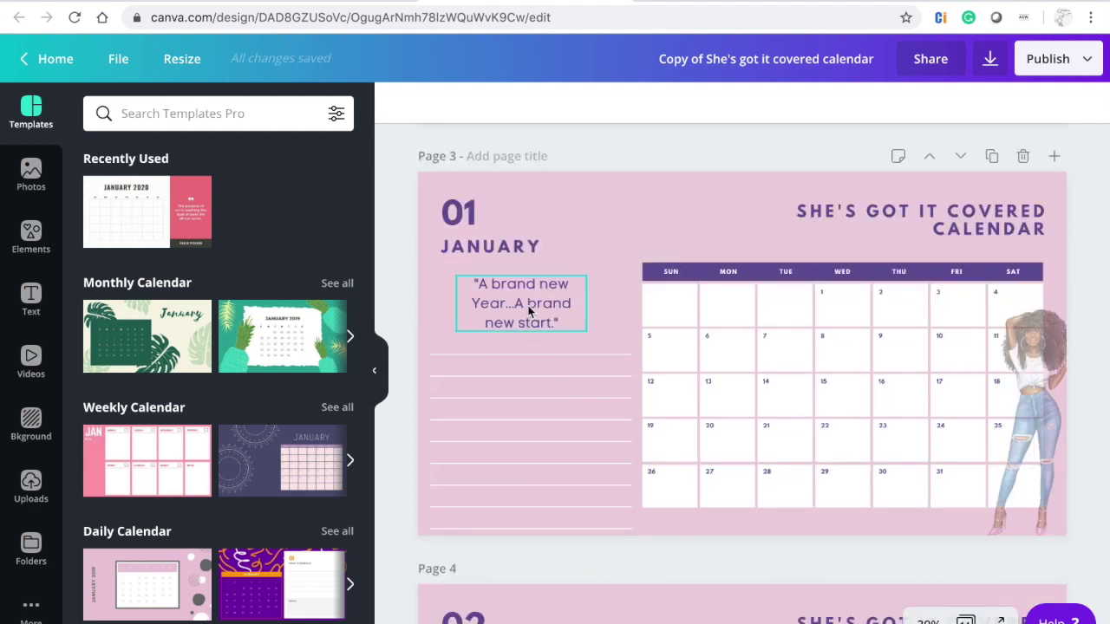
pyautogui.click(529, 311)
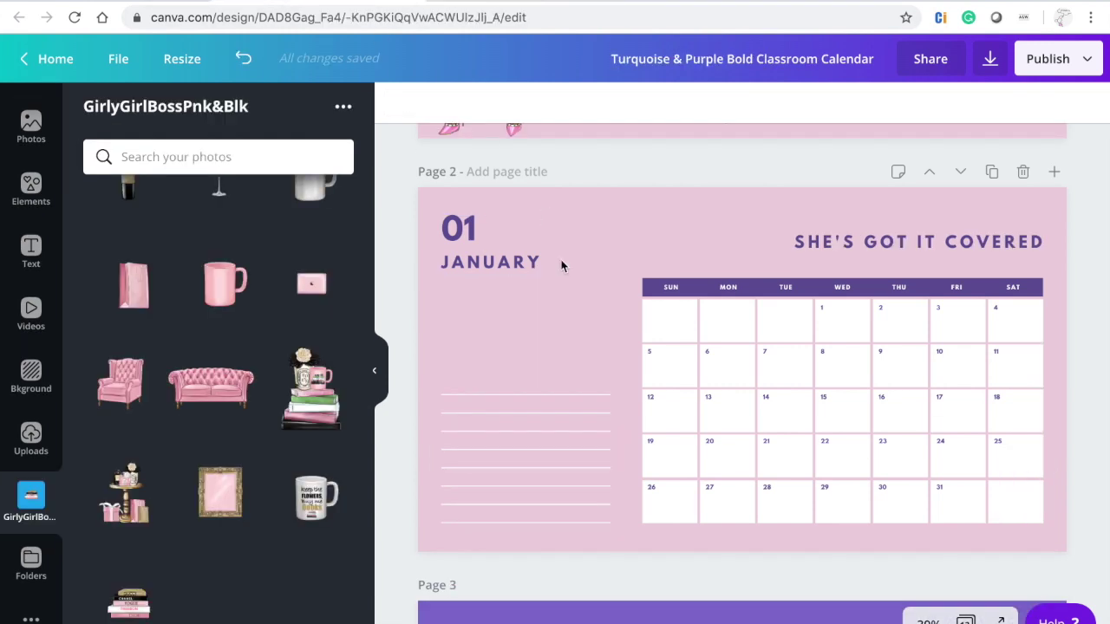
pyautogui.click(549, 333)
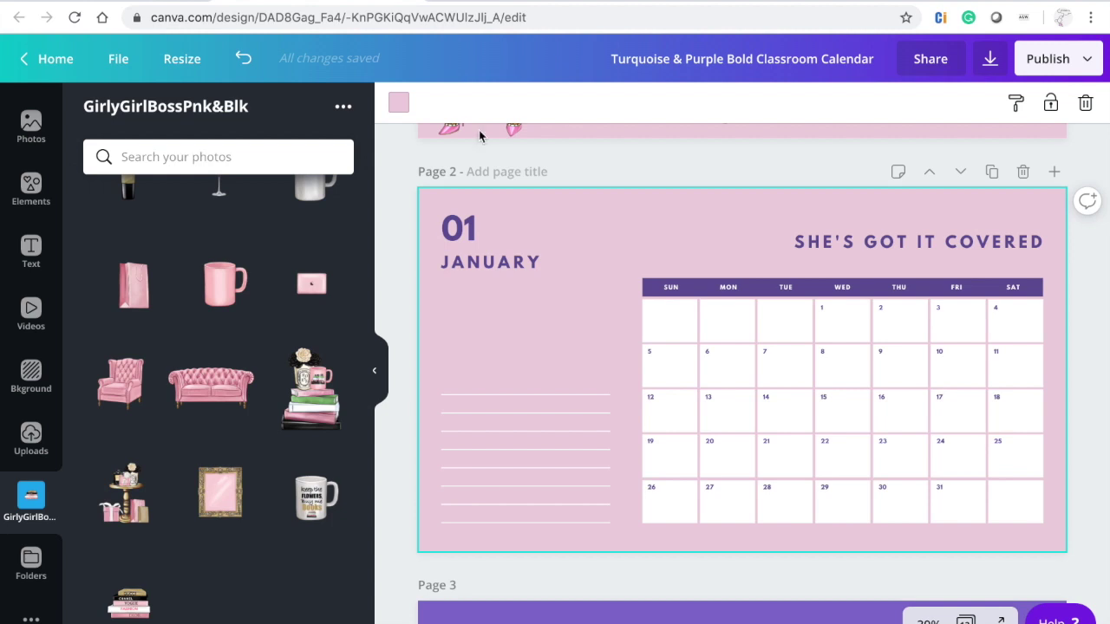
pyautogui.write('"A brand new Year...A brand new start."')
# Position the pasted quote just below JANUARY.
pyautogui.click(627, 265)
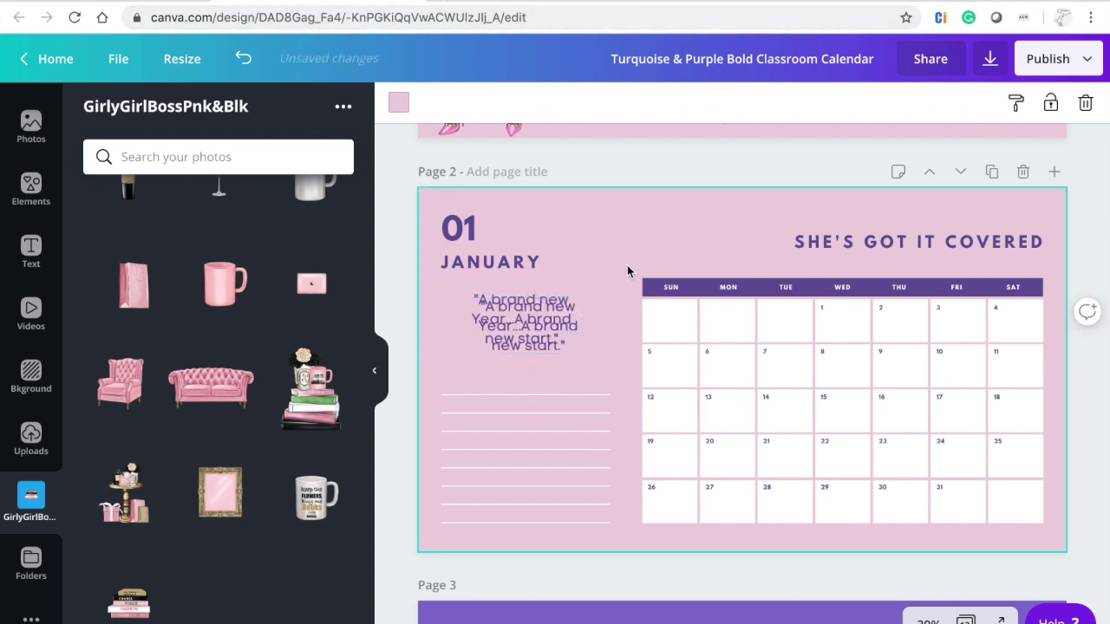
pyautogui.click(564, 321)
pyautogui.click(593, 299)
pyautogui.click(544, 310)
pyautogui.click(542, 320)
pyautogui.moveTo(540, 333); pyautogui.dragTo(538, 323)
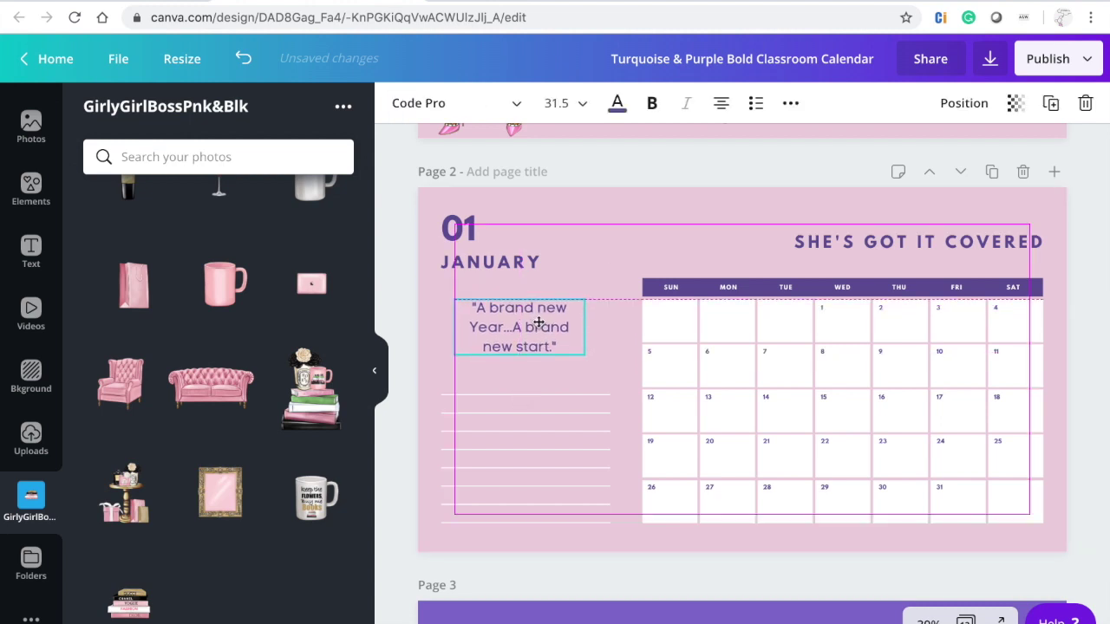
pyautogui.moveTo(539, 323); pyautogui.dragTo(539, 323)
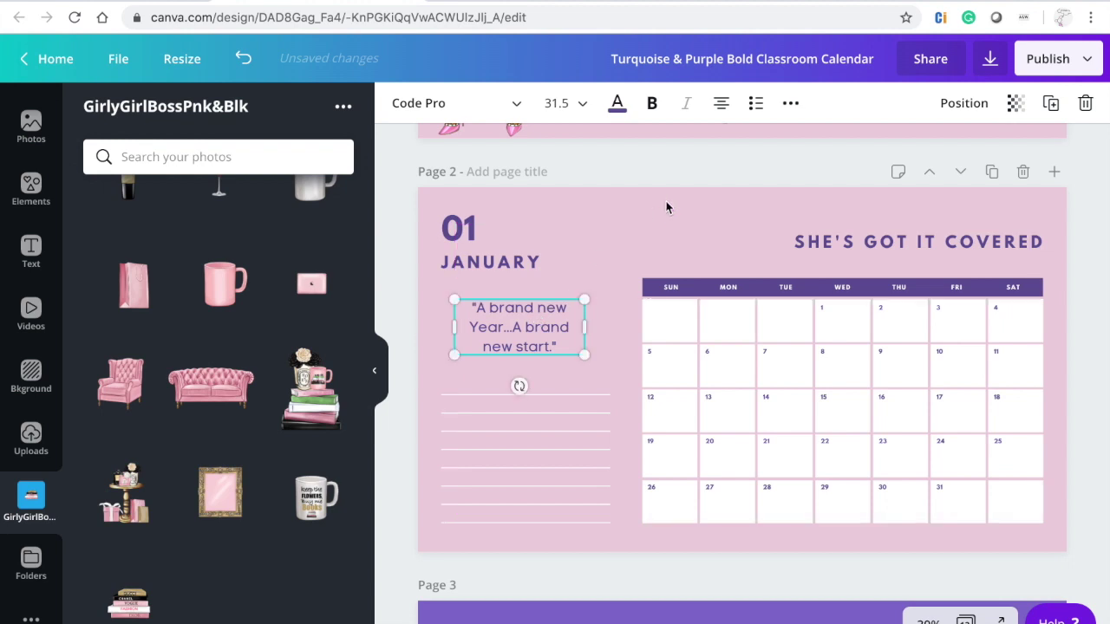
pyautogui.click(699, 166)
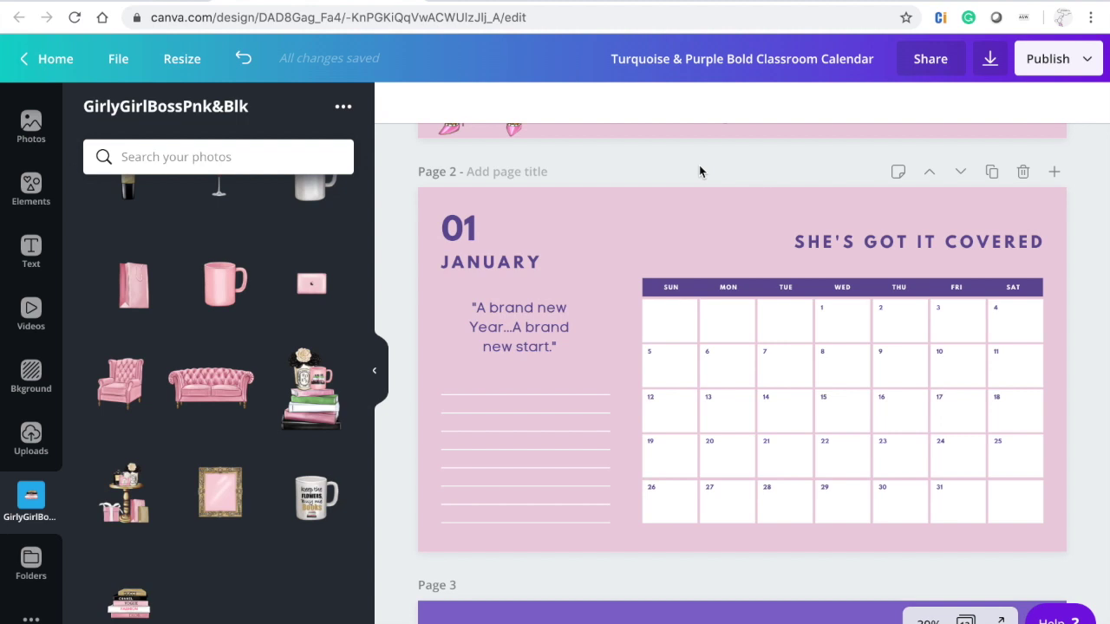
# Make the February background pink and the 02 FEBRUARY text dark purple.
pyautogui.scroll(-5, 641, 303)
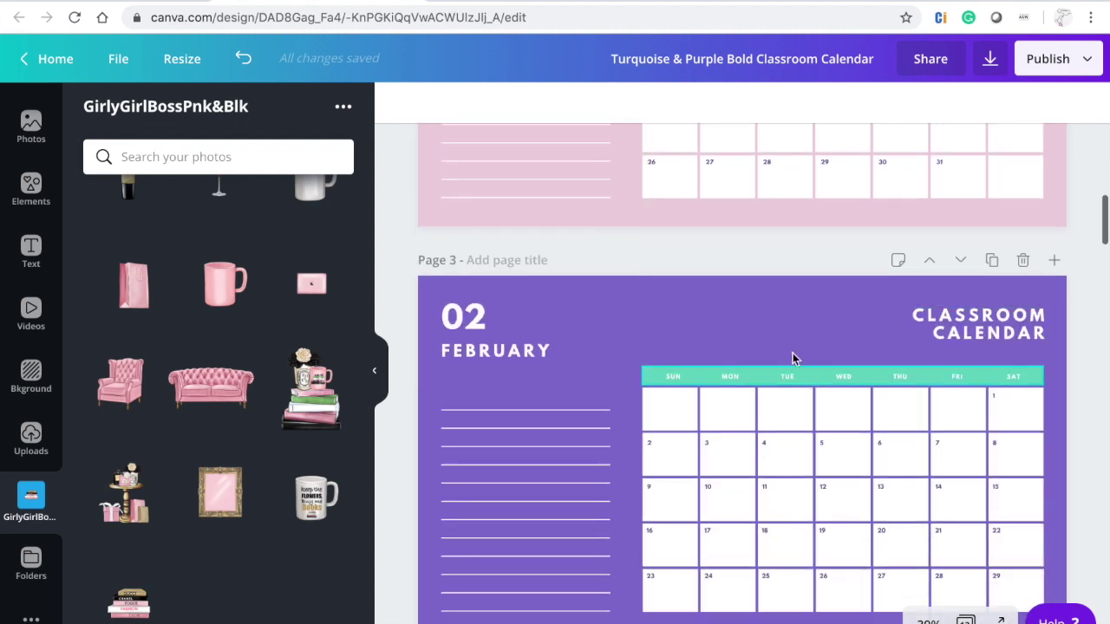
pyautogui.click(581, 291)
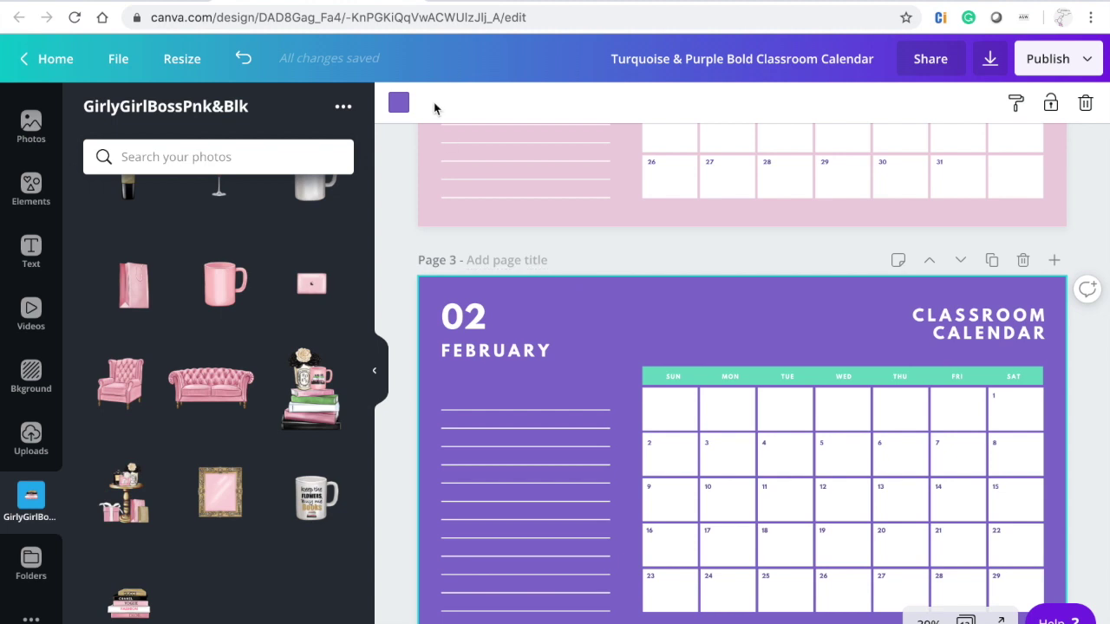
pyautogui.click(399, 104)
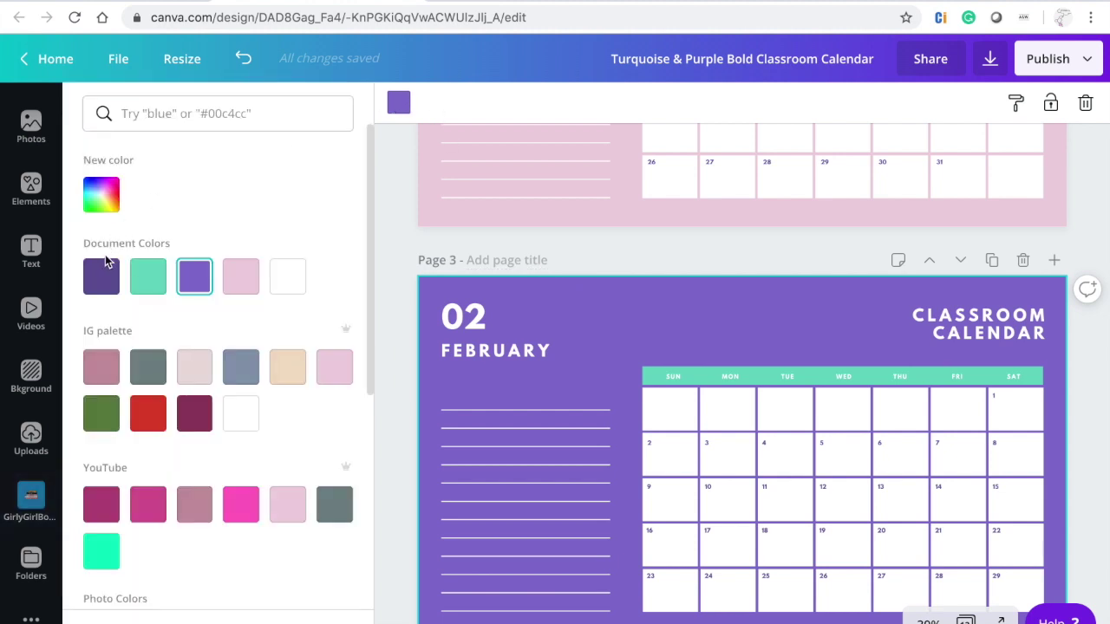
pyautogui.click(240, 277)
pyautogui.click(473, 321)
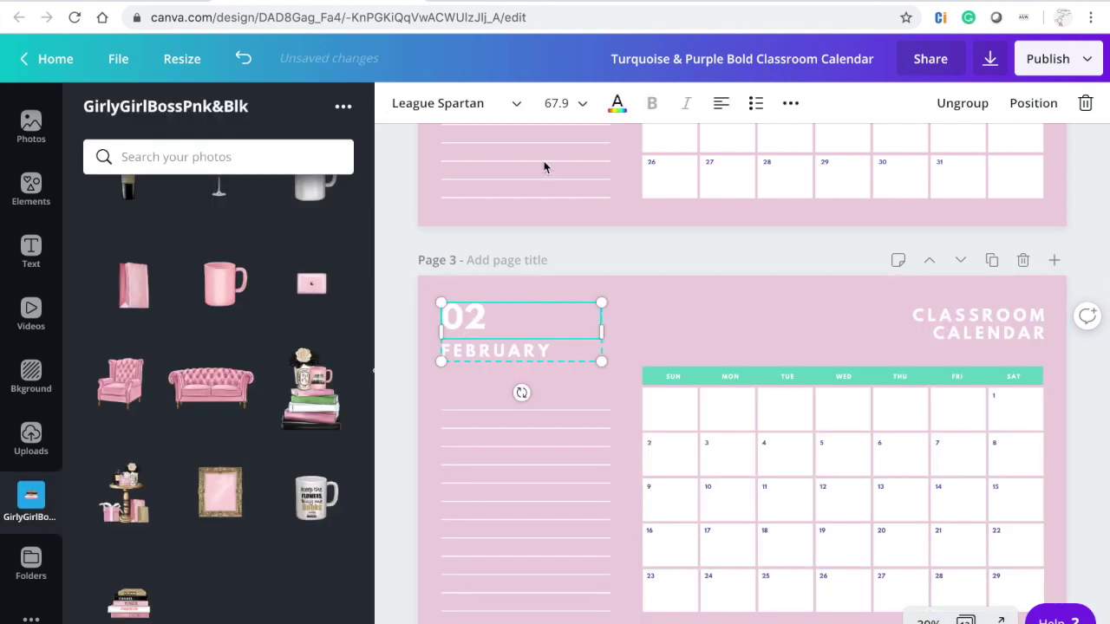
pyautogui.click(616, 103)
pyautogui.click(110, 280)
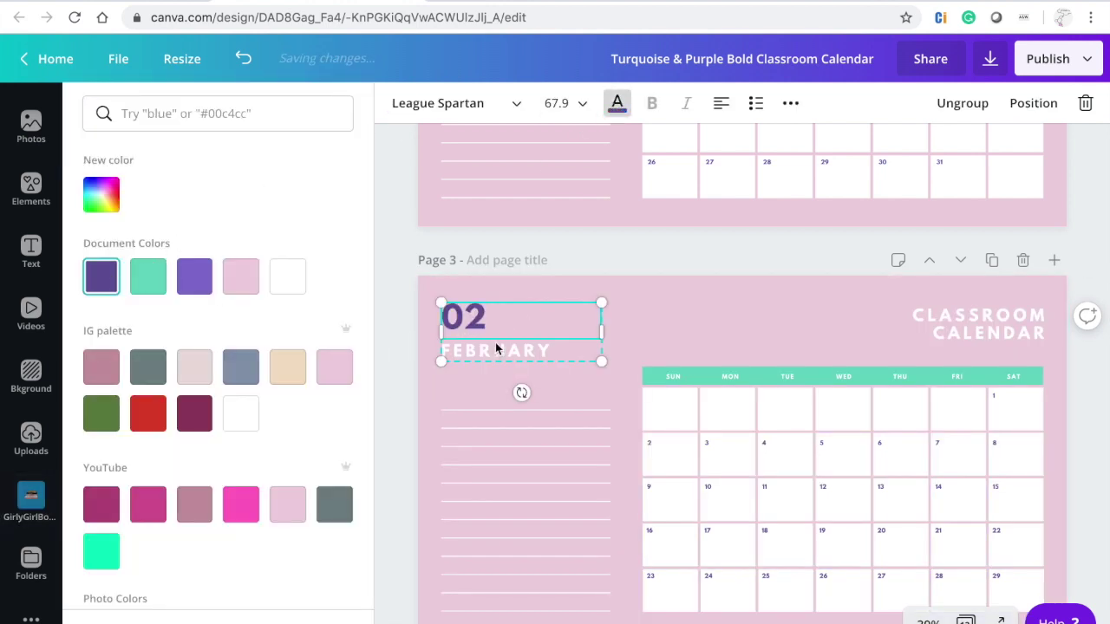
# Replace February's CLASSROOM CALENDAR heading with a copy of the SHE'S GOT IT COVERED tagline.
pyautogui.click(953, 325)
pyautogui.scroll(4, 958, 299)
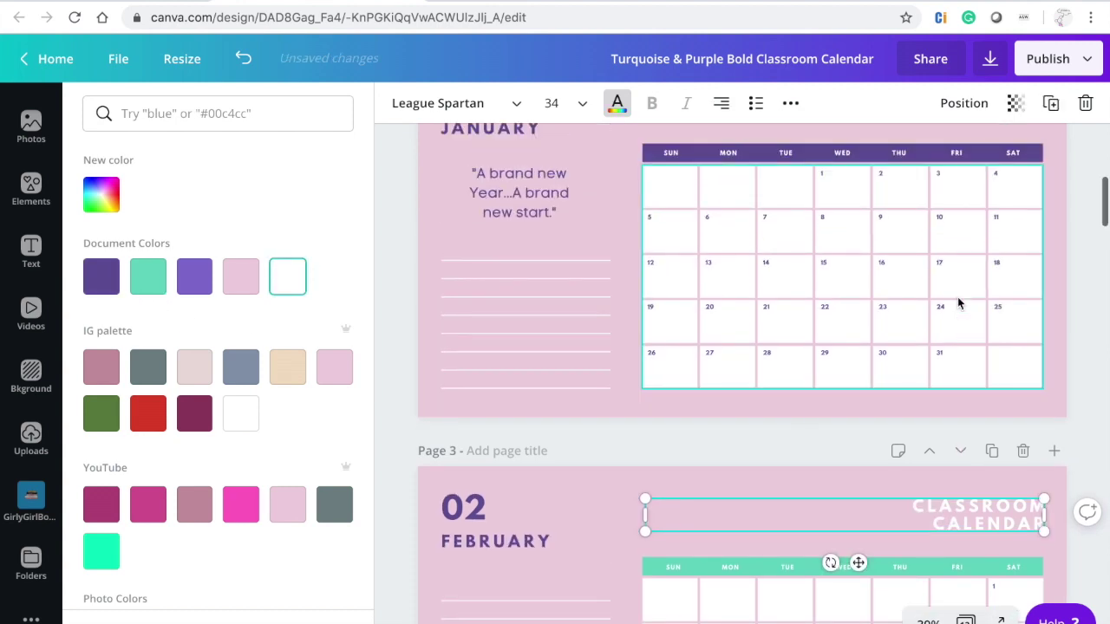
pyautogui.click(967, 218)
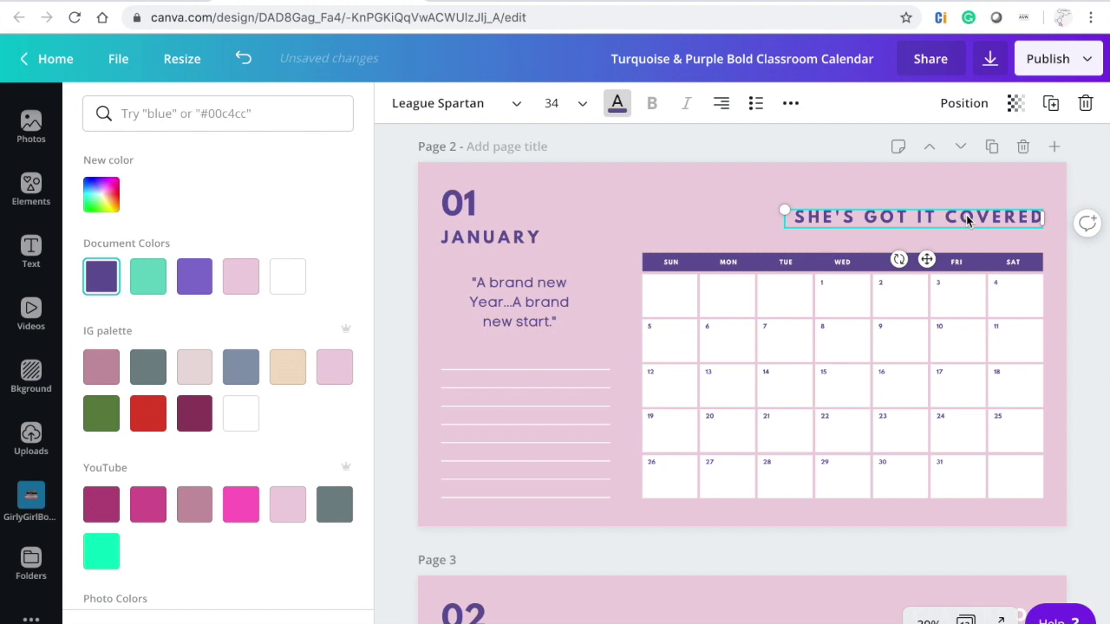
pyautogui.scroll(-3, 966, 219)
pyautogui.click(985, 354)
pyautogui.press('Delete')
pyautogui.write("SHE'S GOT IT COVERED")
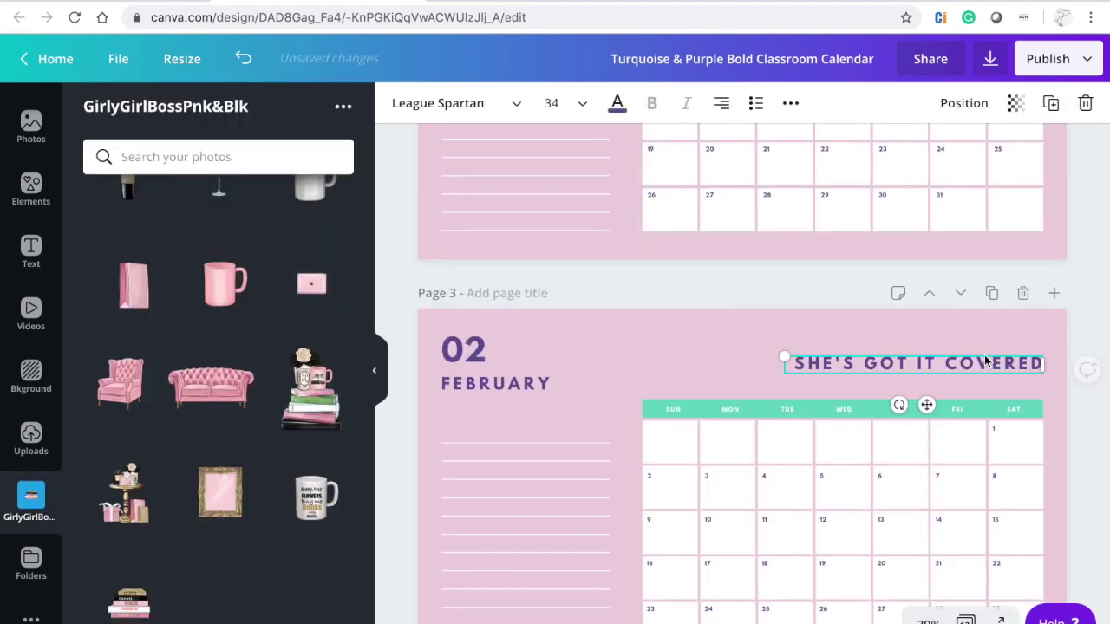
pyautogui.click(1090, 318)
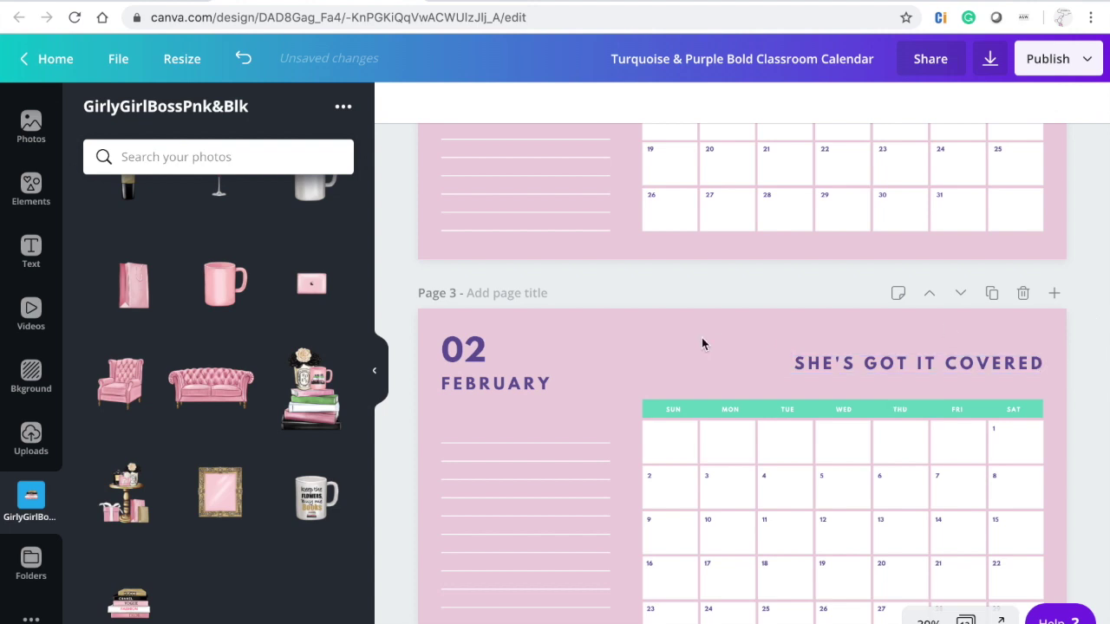
pyautogui.scroll(-2, 702, 342)
# Group January's quote together with its writing lines.
pyautogui.click(567, 324)
pyautogui.scroll(3, 567, 324)
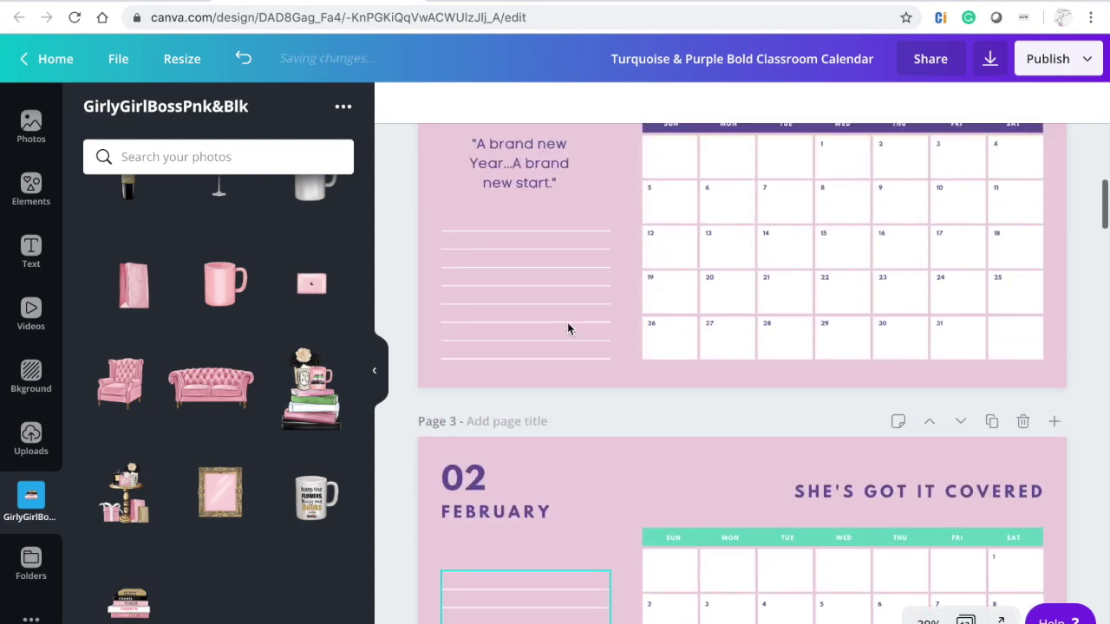
pyautogui.scroll(2, 567, 322)
pyautogui.click(542, 262)
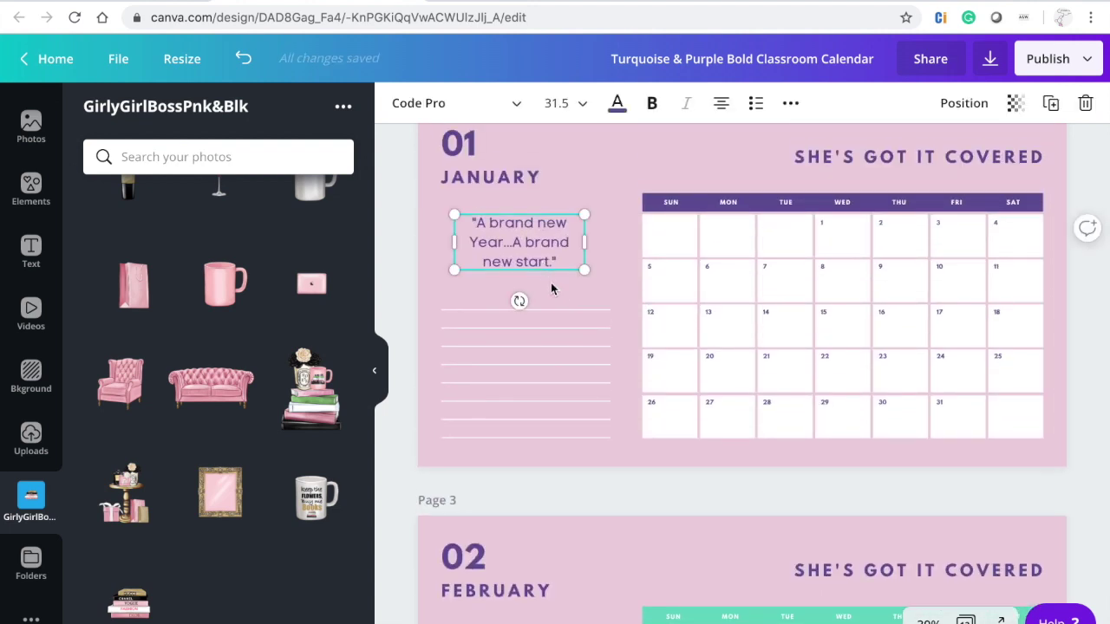
pyautogui.moveTo(574, 312); pyautogui.dragTo(576, 464)
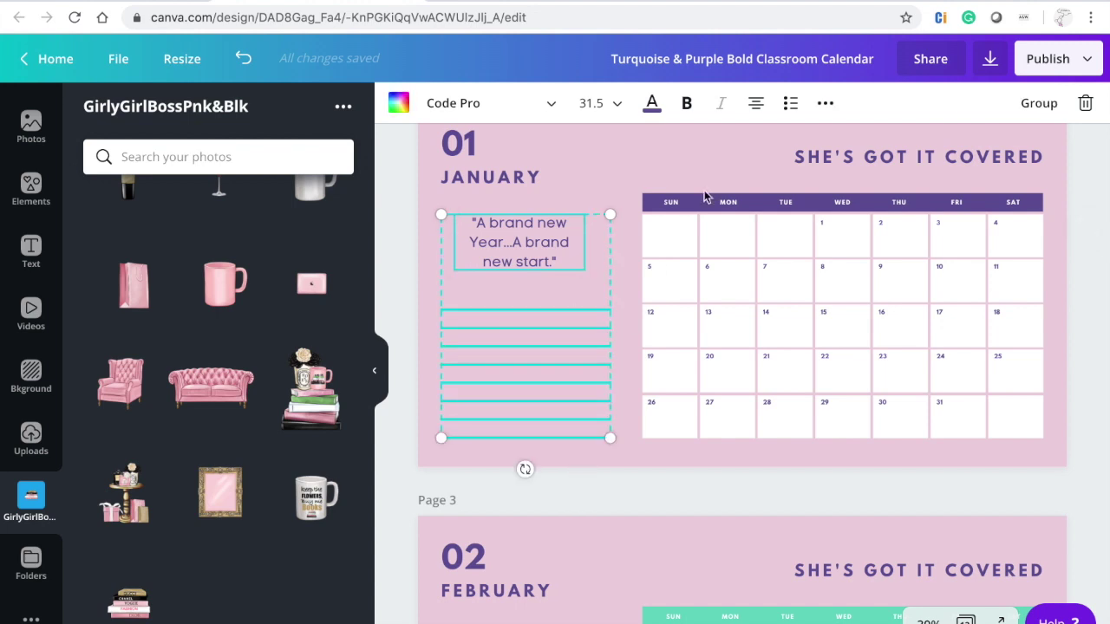
pyautogui.click(1043, 105)
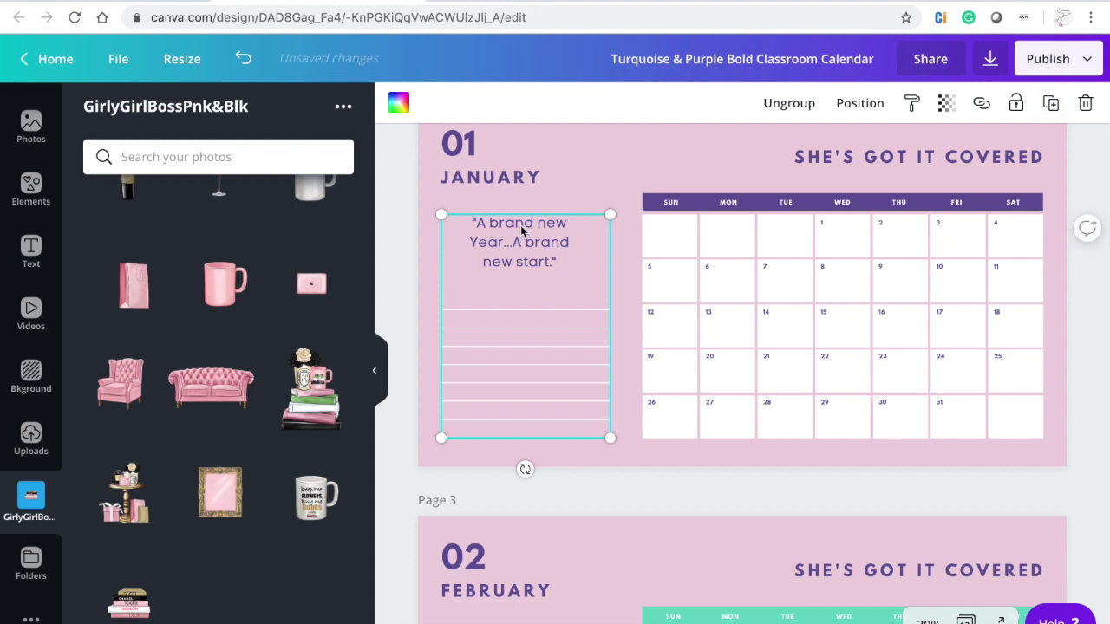
# Swap February's plain writing lines for the copied quote-and-lines group.
pyautogui.scroll(-4, 521, 225)
pyautogui.click(537, 327)
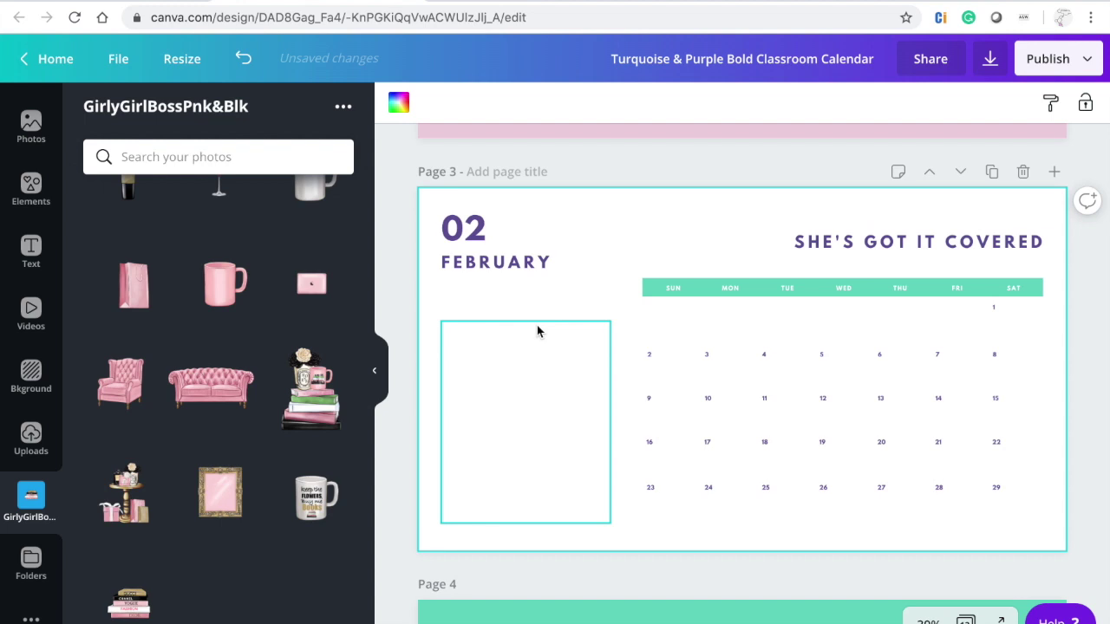
pyautogui.hotkey('ctrl', 'z')
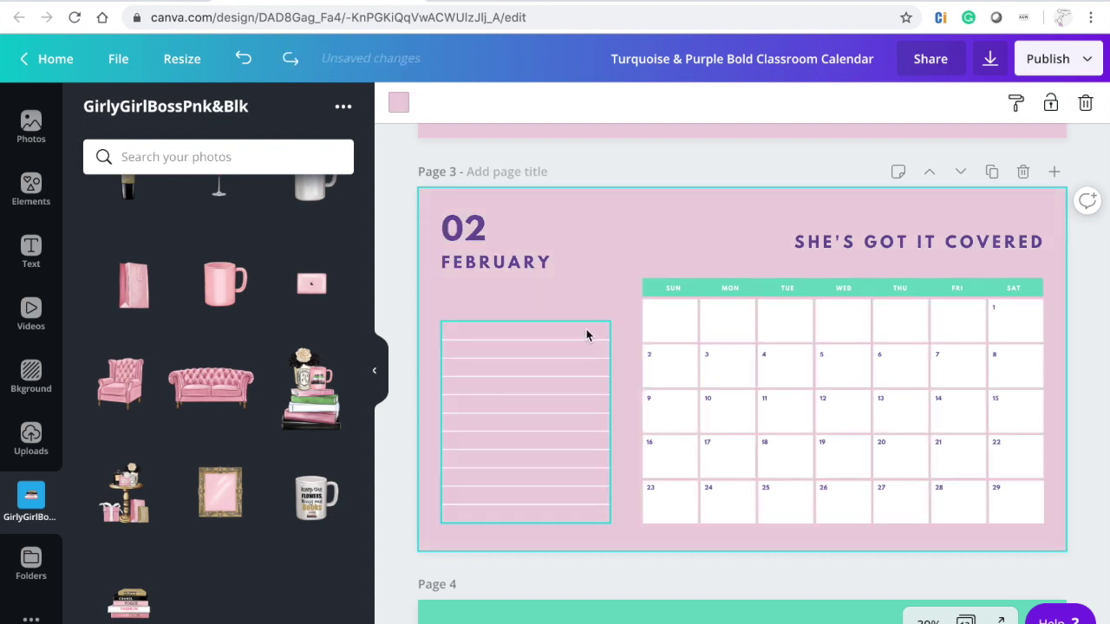
pyautogui.click(586, 332)
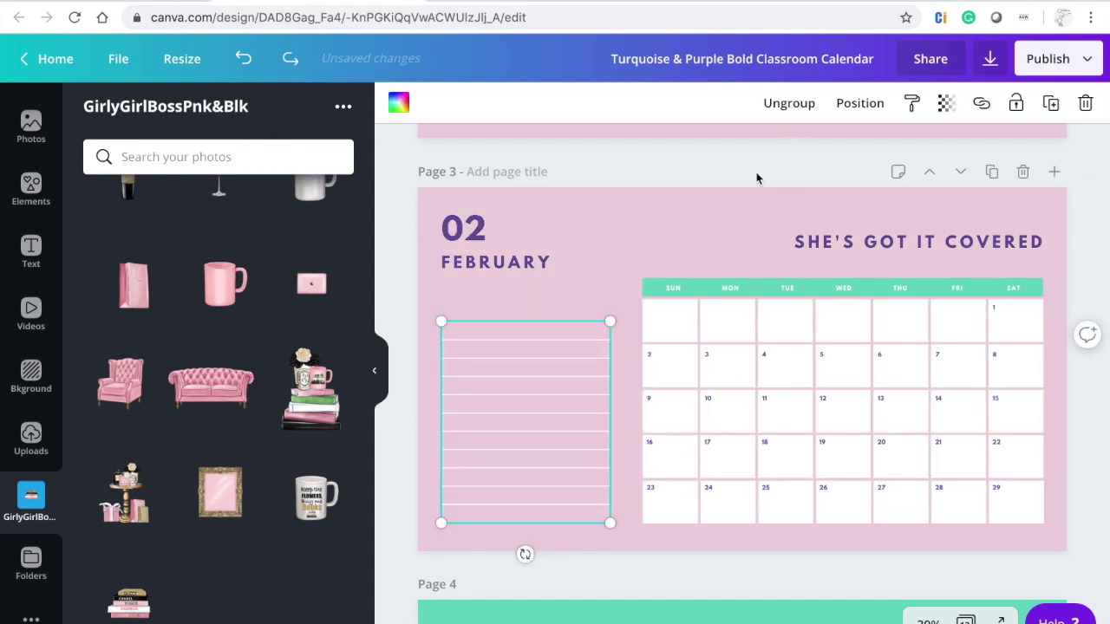
pyautogui.press('Delete')
pyautogui.hotkey('ctrl', 'z')
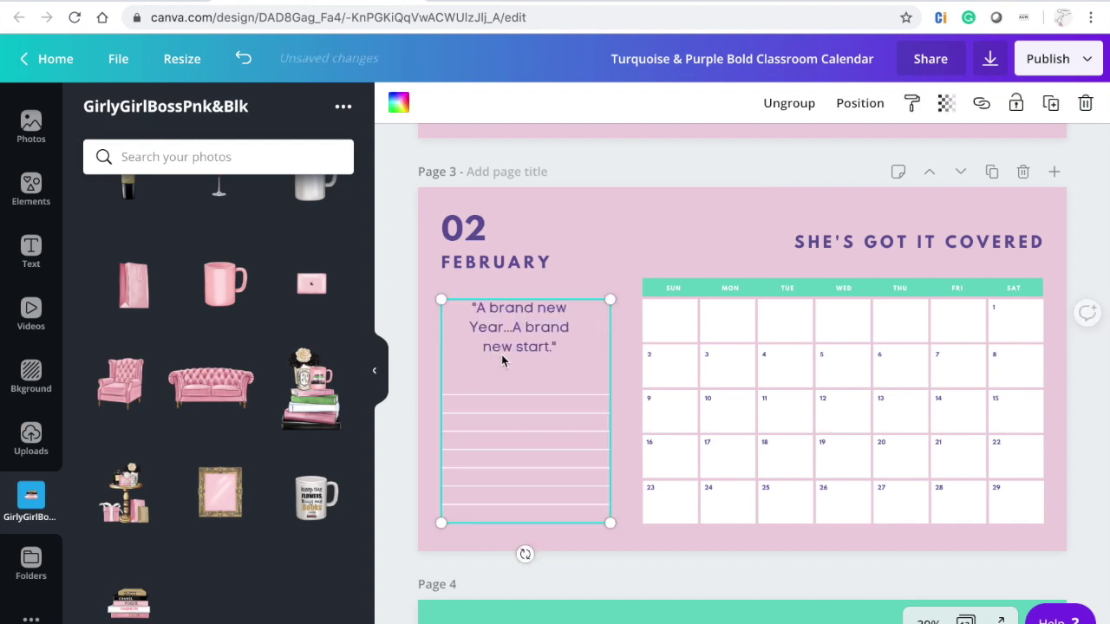
pyautogui.click(525, 330)
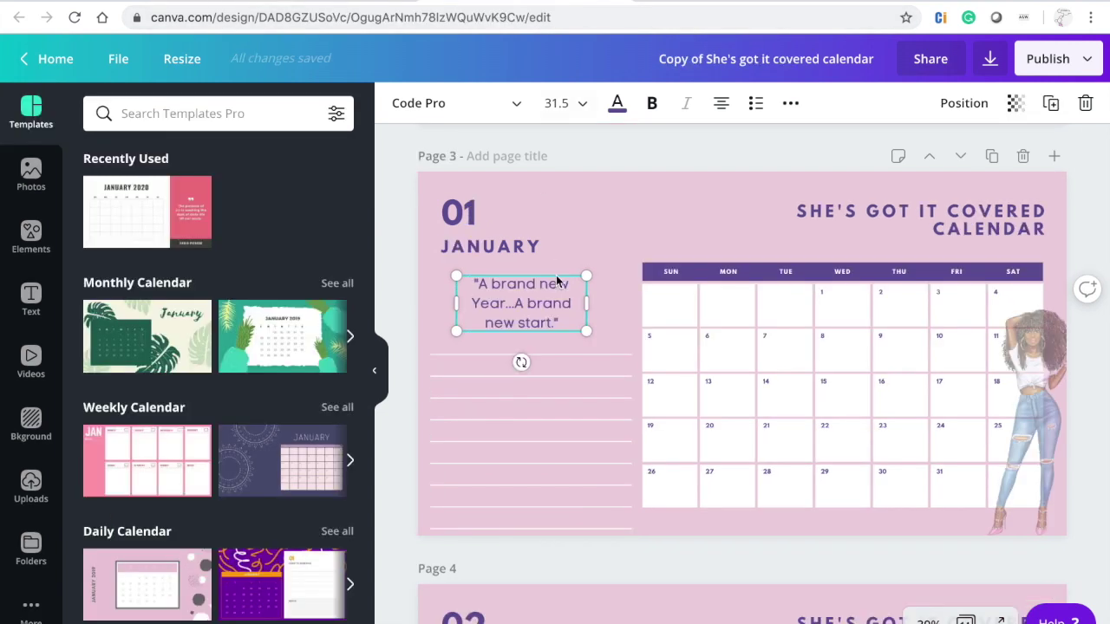
pyautogui.scroll(-5, 616, 221)
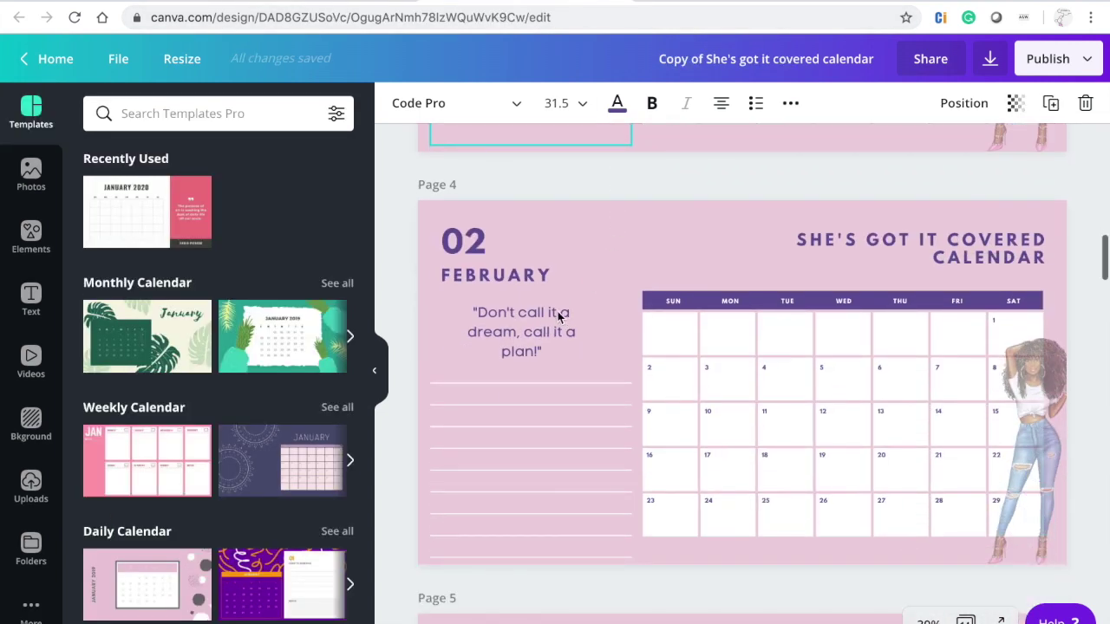
# Rewrite the February quote to read 'Don't call it a dream call it a plan!'.
pyautogui.click(559, 317)
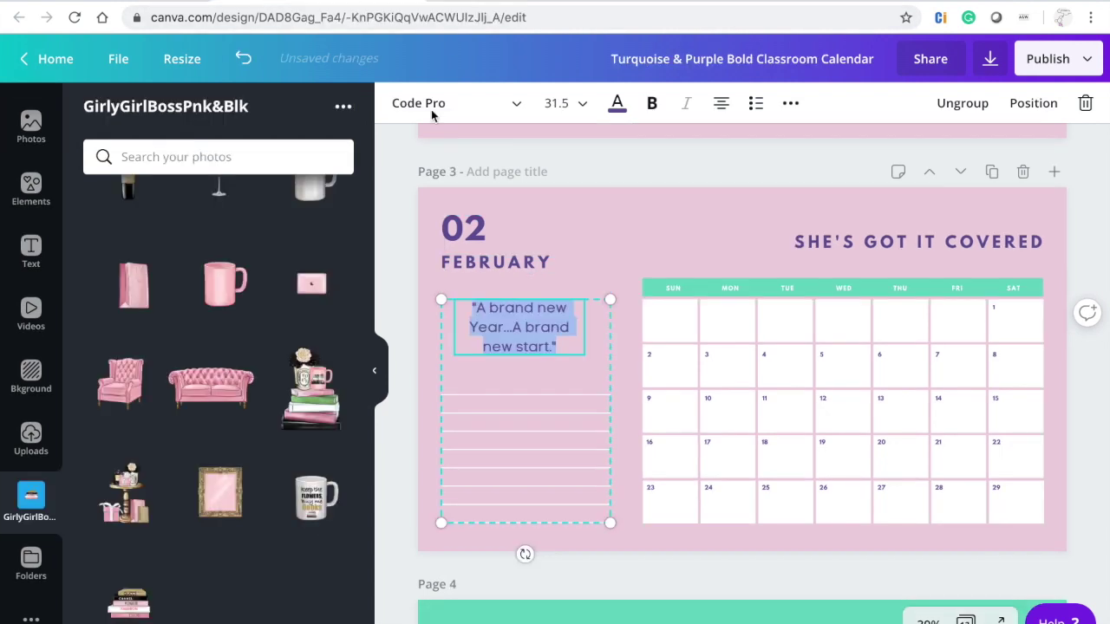
pyautogui.click(554, 348)
pyautogui.moveTo(549, 348); pyautogui.dragTo(474, 314)
pyautogui.write("Don't call it. a dream call it a plan")
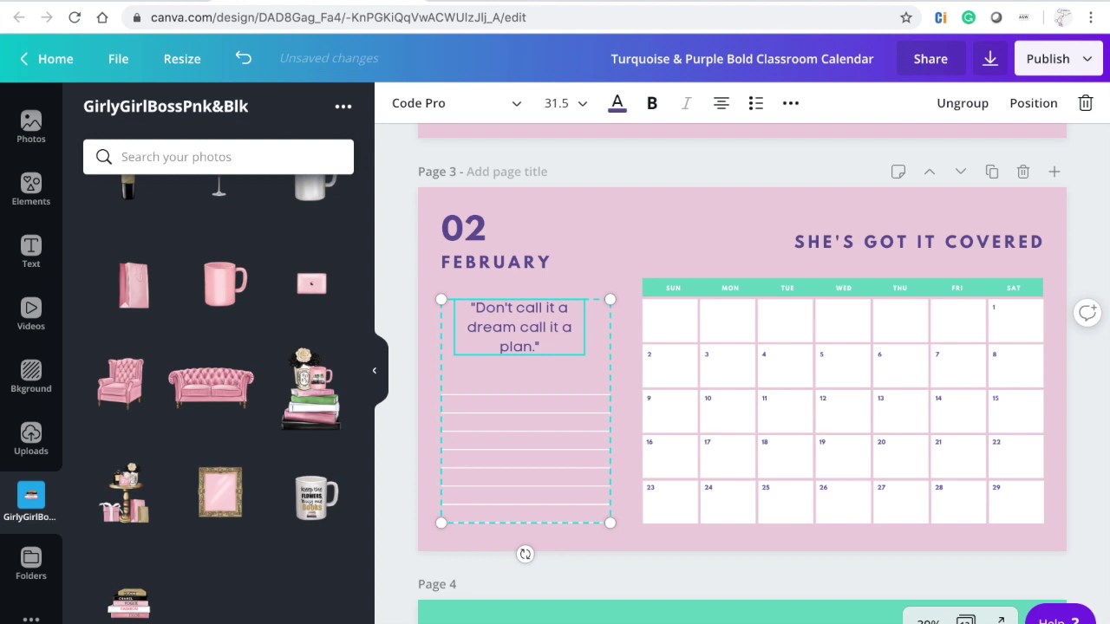
pyautogui.press('Delete')
pyautogui.write('?')
pyautogui.press('BackSpace')
# Recolour the February calendar's teal header bar purple from Document Colors.
pyautogui.click(670, 236)
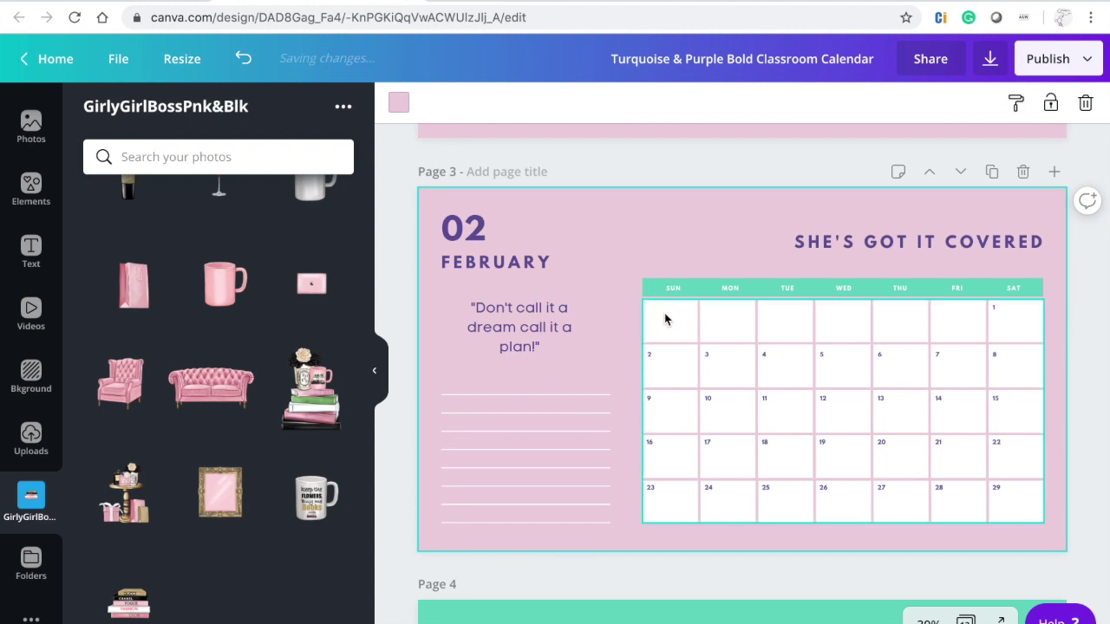
pyautogui.click(648, 289)
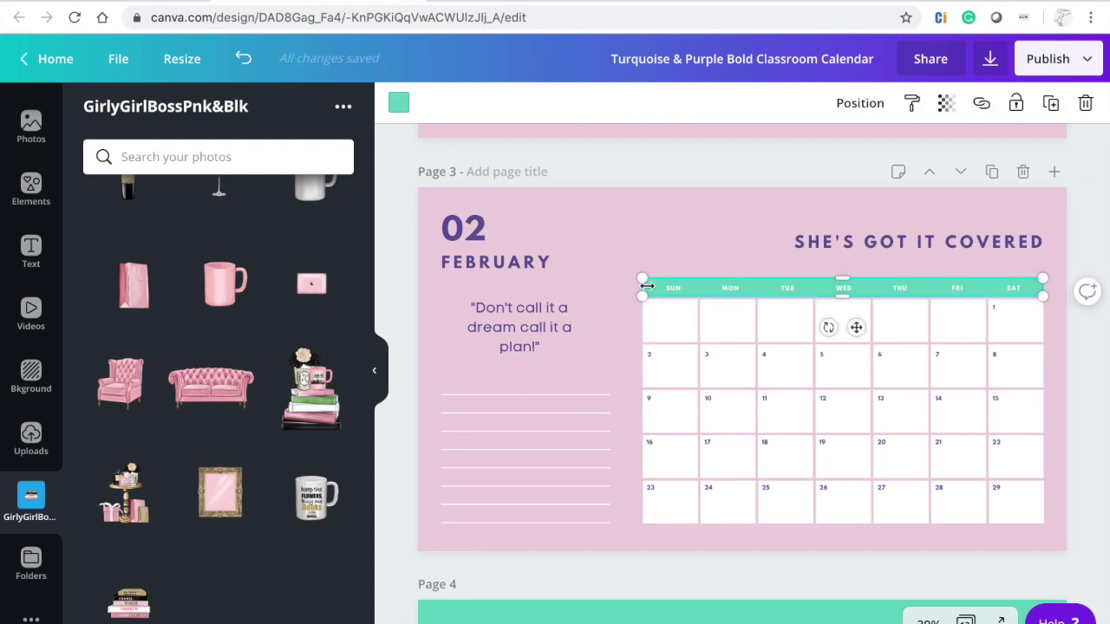
pyautogui.click(398, 103)
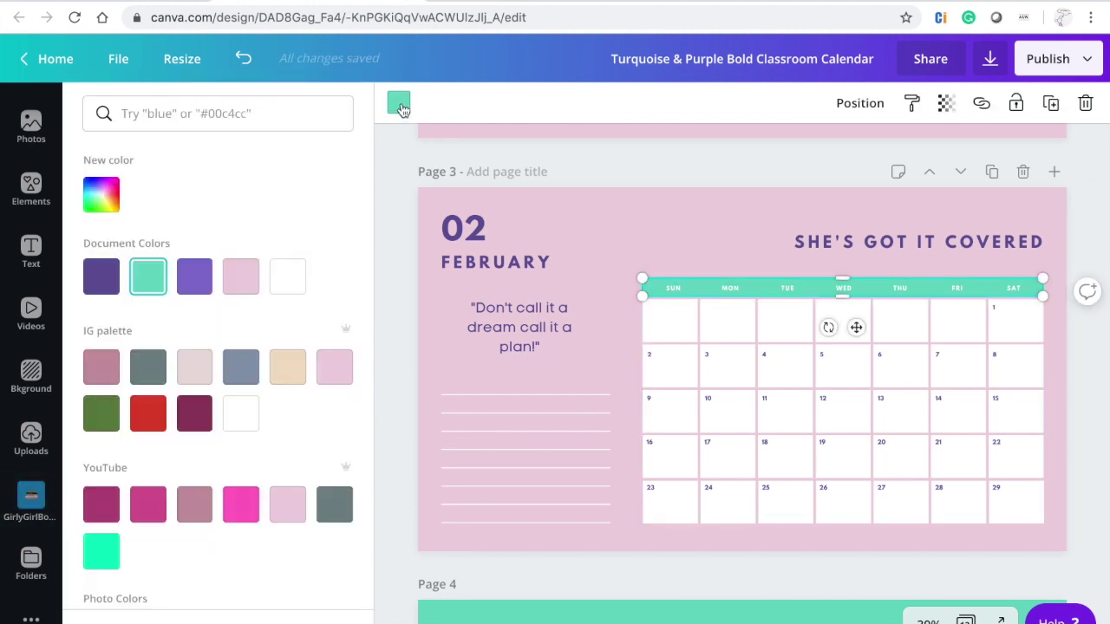
pyautogui.click(101, 277)
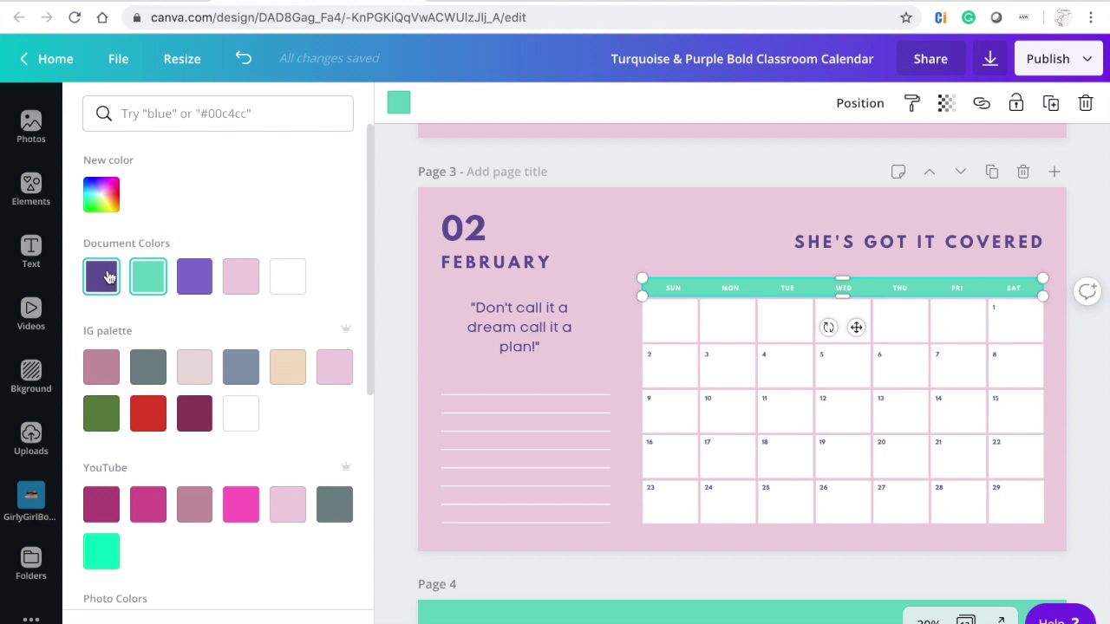
pyautogui.click(697, 222)
pyautogui.click(716, 216)
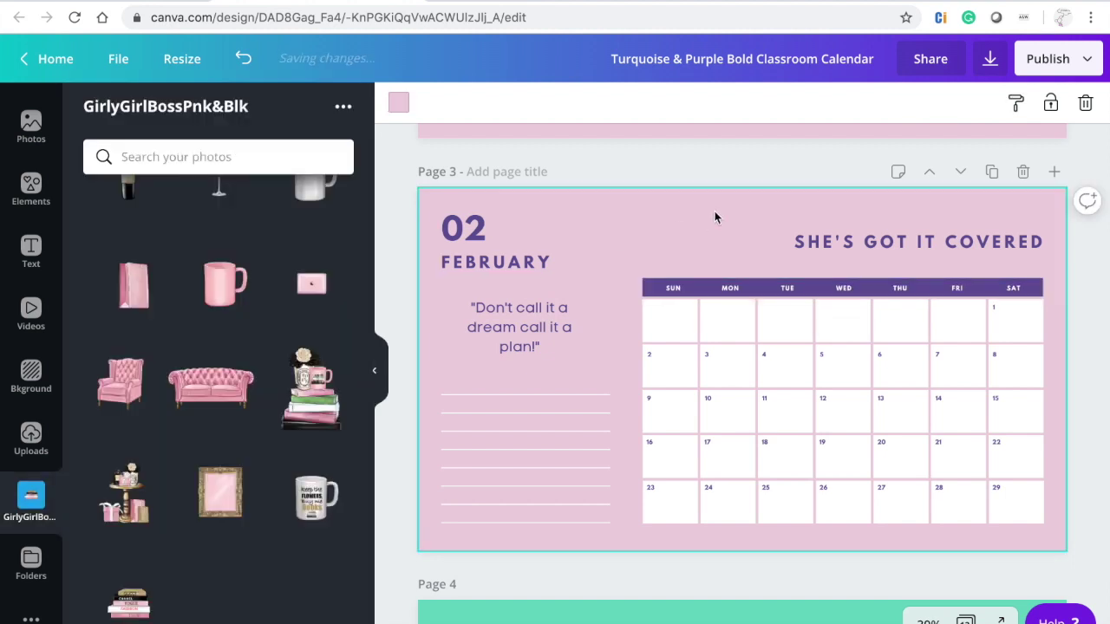
# Ungroup the January quote box and make its writing lines purple.
pyautogui.scroll(3, 715, 217)
pyautogui.scroll(2, 715, 217)
pyautogui.scroll(-2, 716, 216)
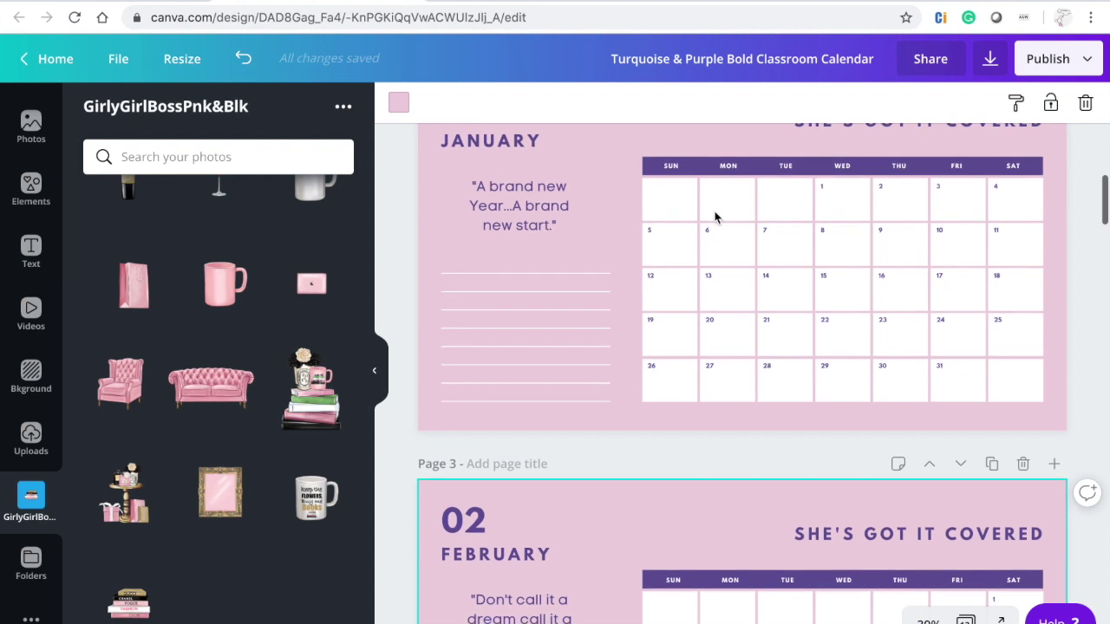
pyautogui.click(545, 290)
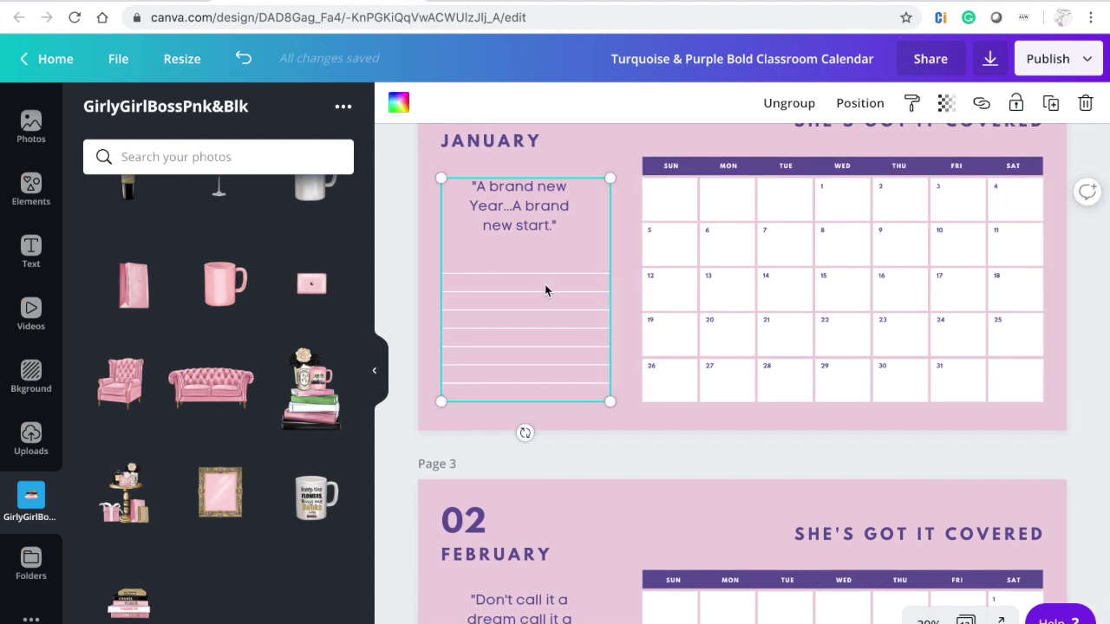
pyautogui.click(799, 108)
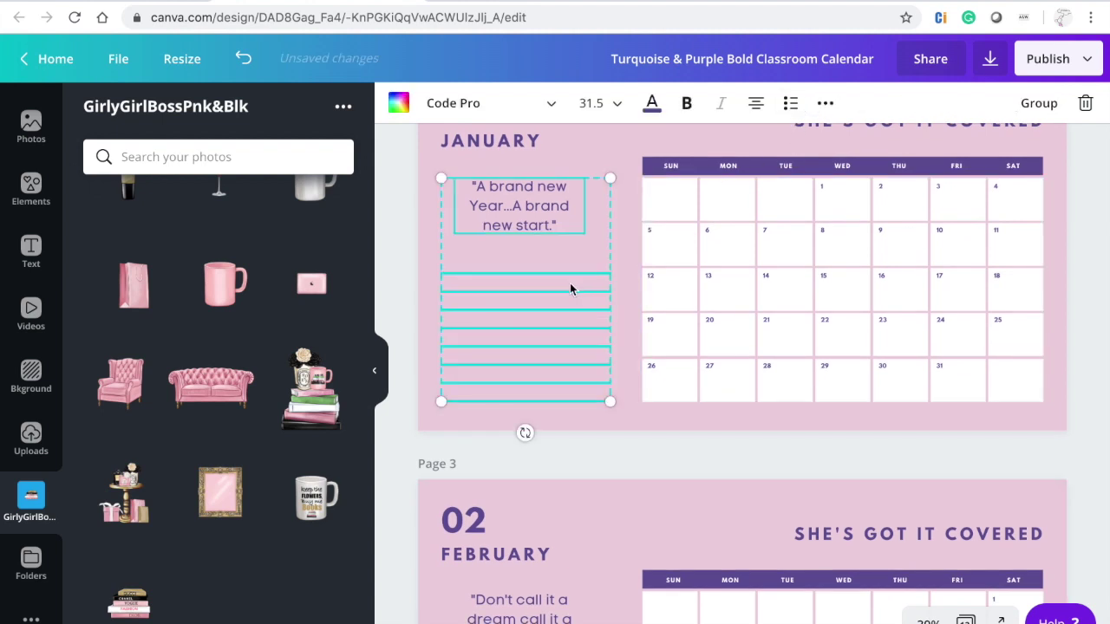
pyautogui.click(627, 209)
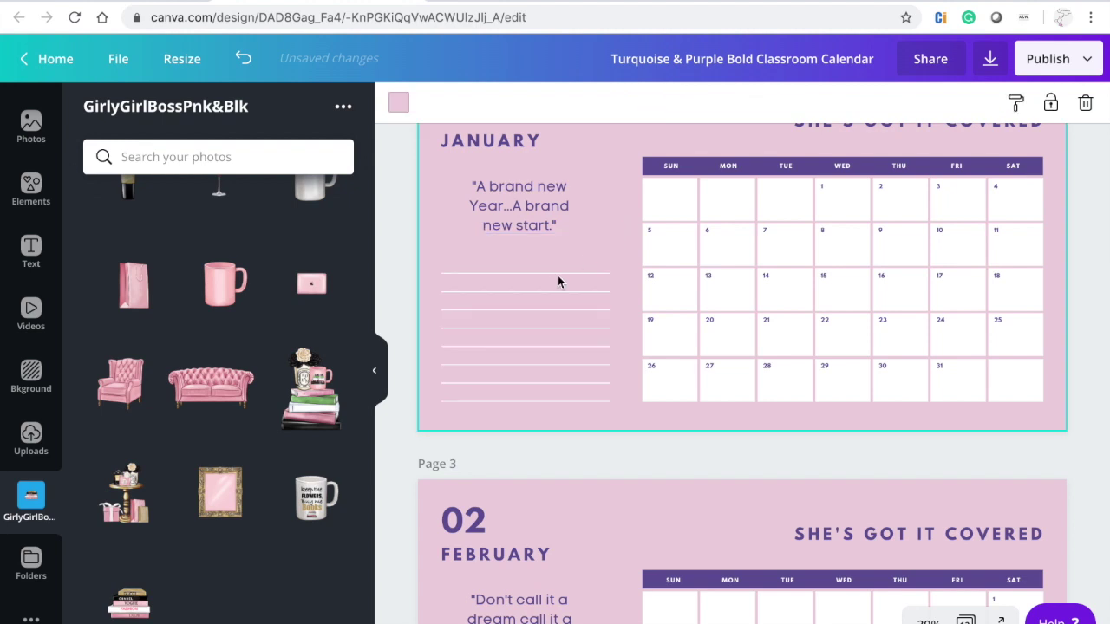
pyautogui.moveTo(547, 279); pyautogui.dragTo(541, 416)
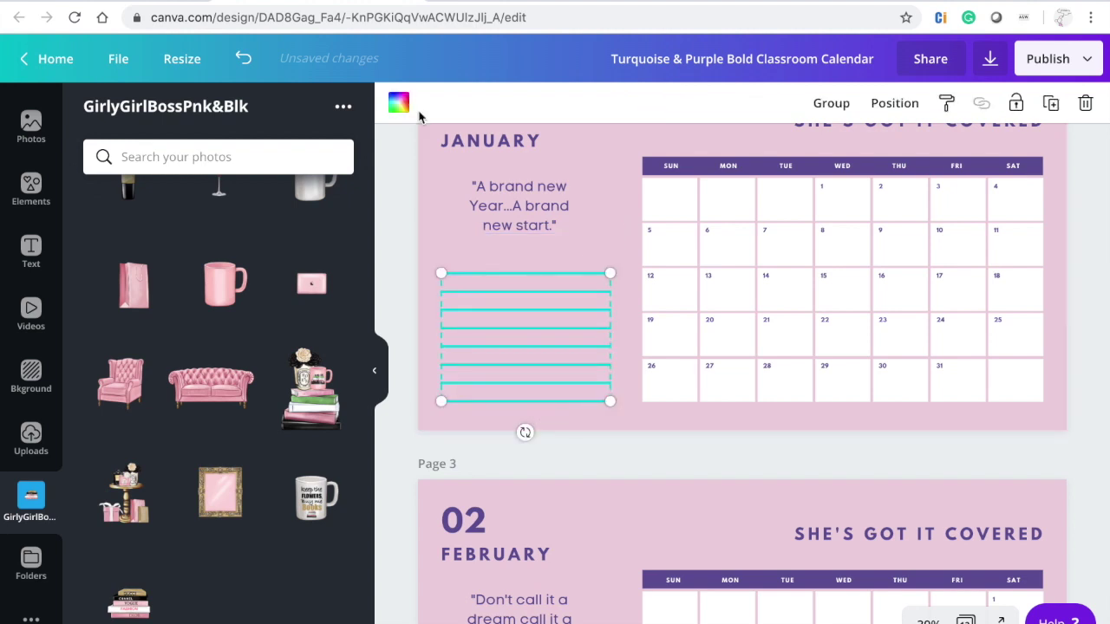
pyautogui.click(402, 105)
pyautogui.click(102, 276)
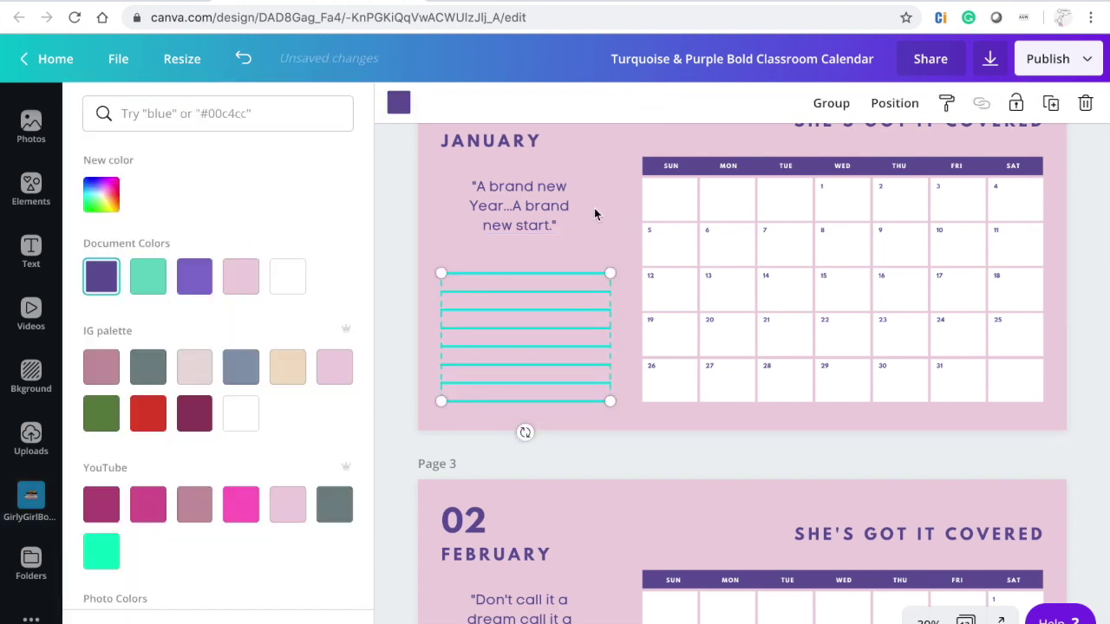
pyautogui.press('Escape')
pyautogui.click(615, 145)
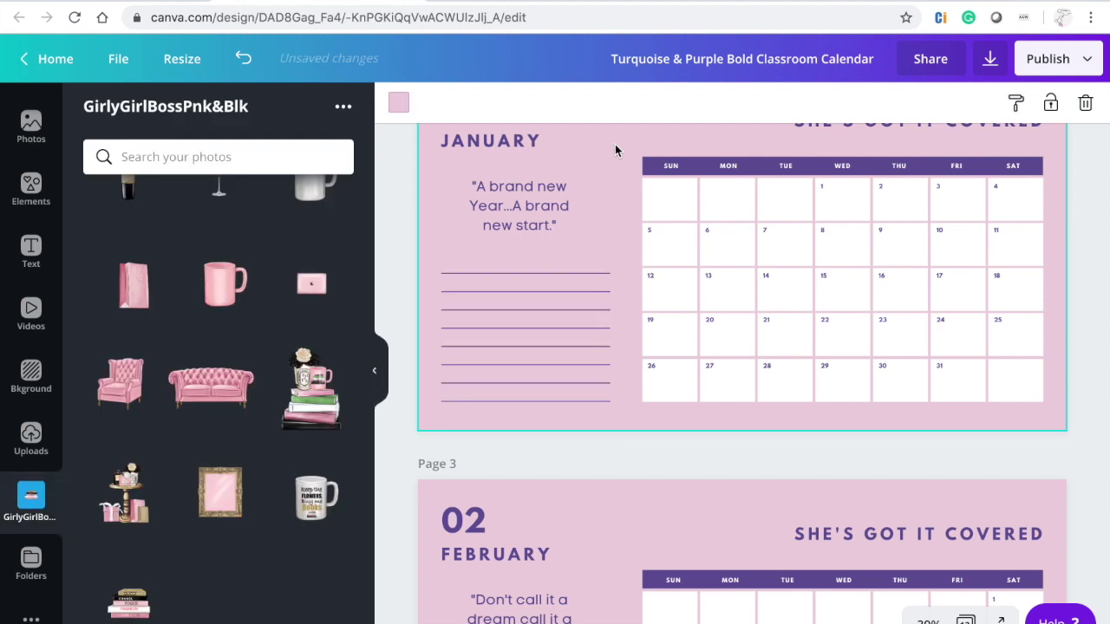
# Ungroup the February quote box and make its eight writing lines purple.
pyautogui.scroll(-5, 607, 217)
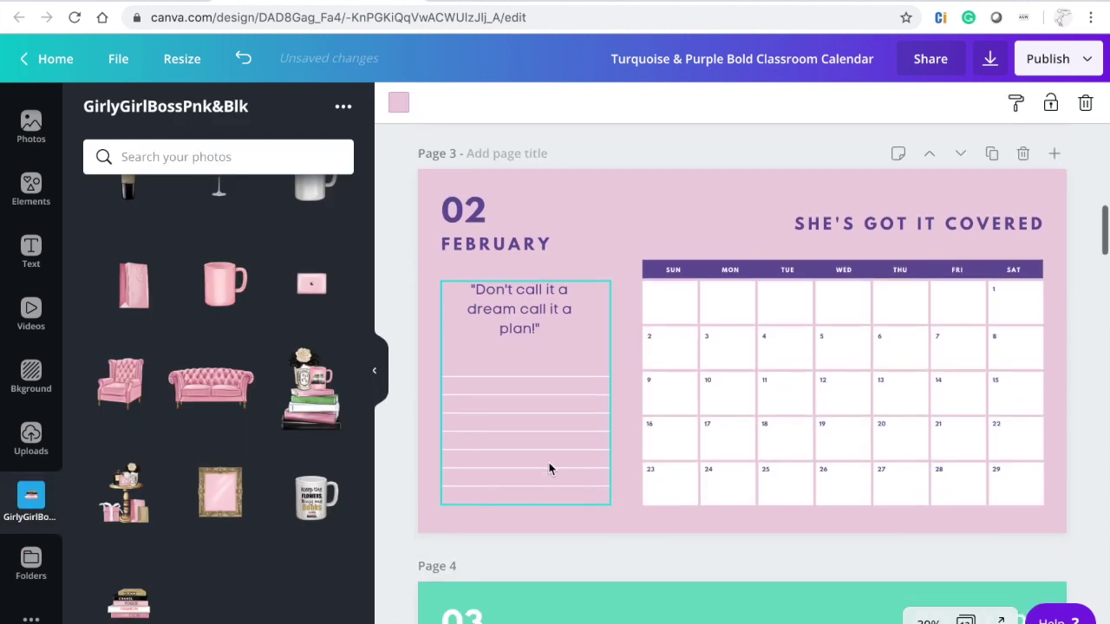
pyautogui.moveTo(561, 341); pyautogui.dragTo(595, 345)
pyautogui.hotkey('ctrl', 'z')
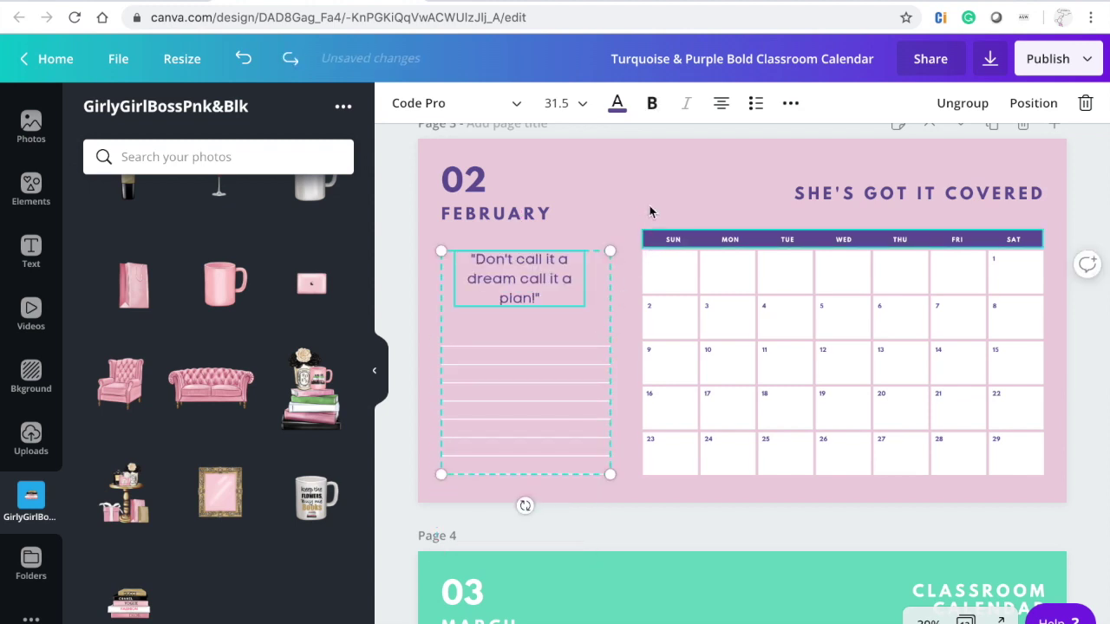
pyautogui.click(649, 206)
pyautogui.click(568, 339)
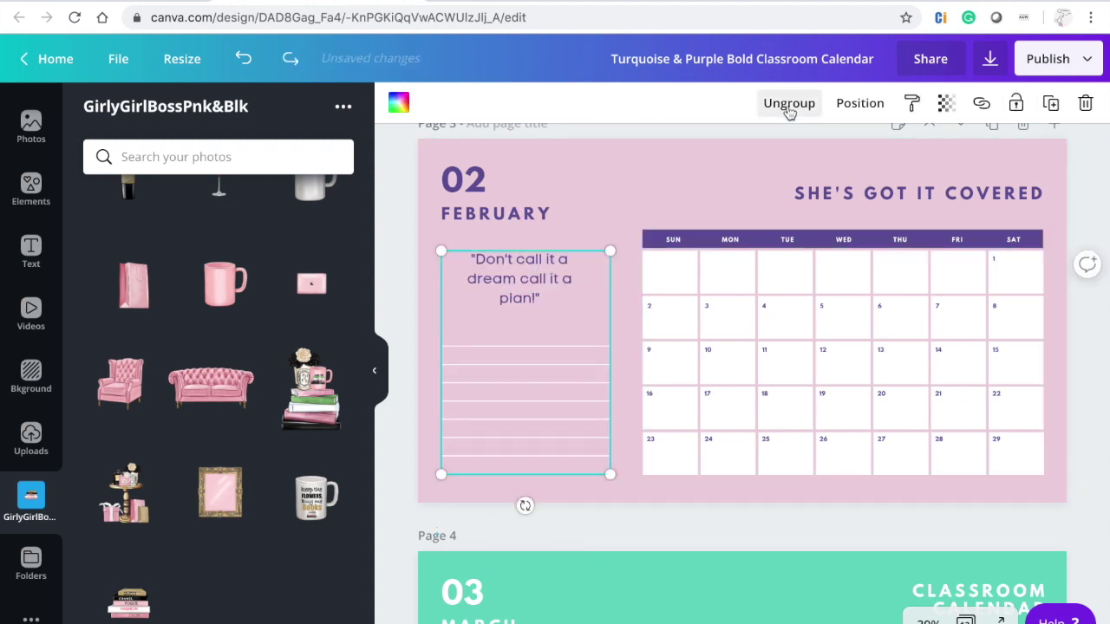
pyautogui.click(788, 107)
pyautogui.click(535, 341)
pyautogui.moveTo(532, 344); pyautogui.dragTo(541, 517)
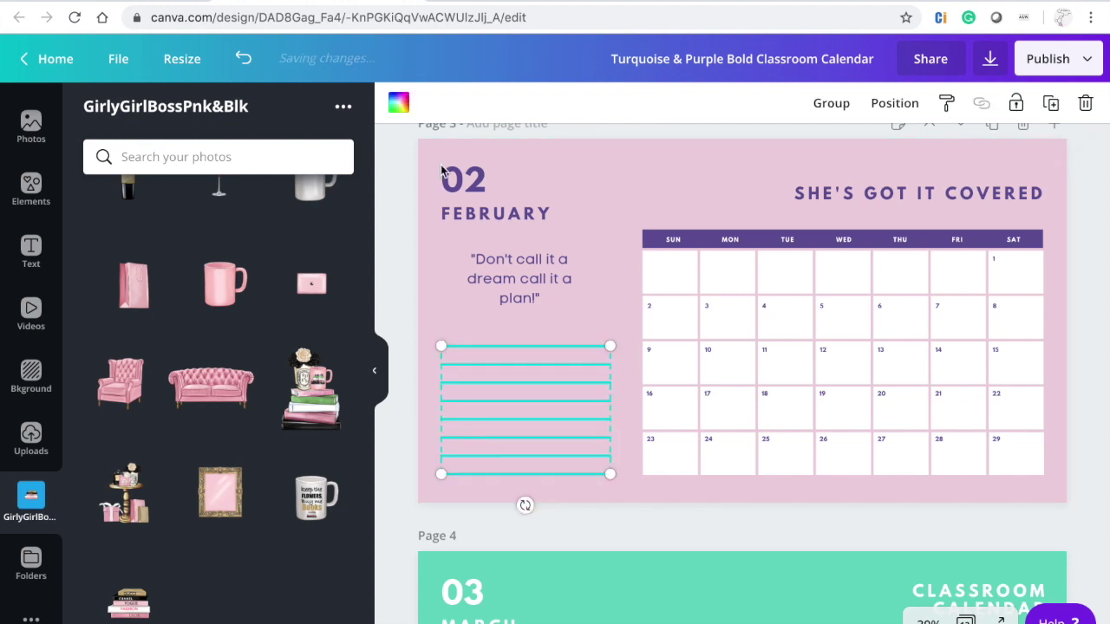
pyautogui.click(398, 102)
pyautogui.click(101, 276)
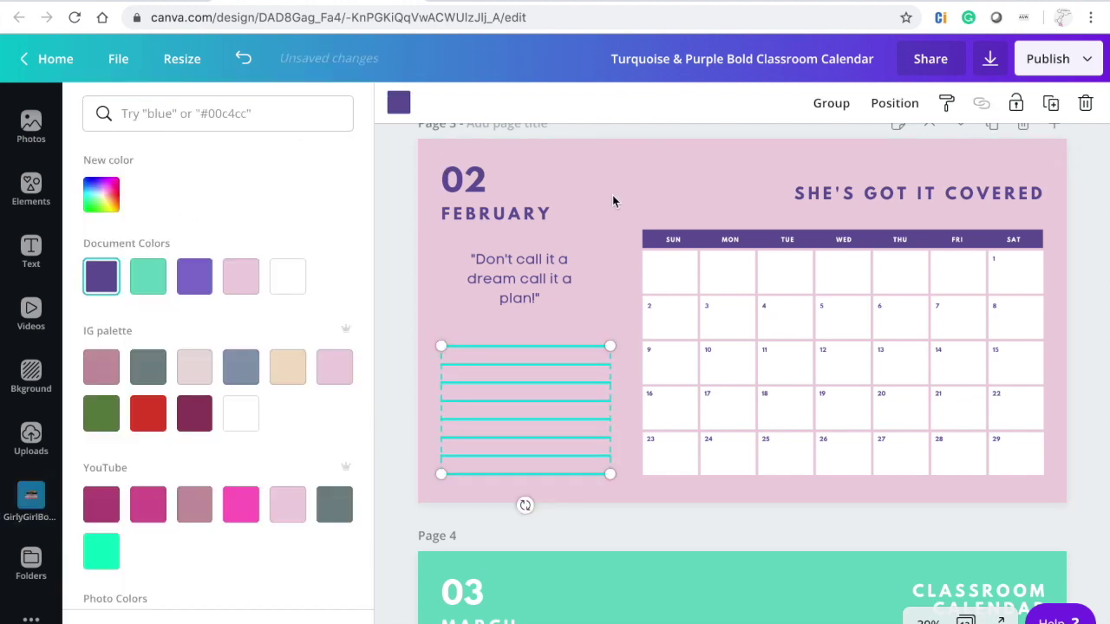
pyautogui.click(640, 176)
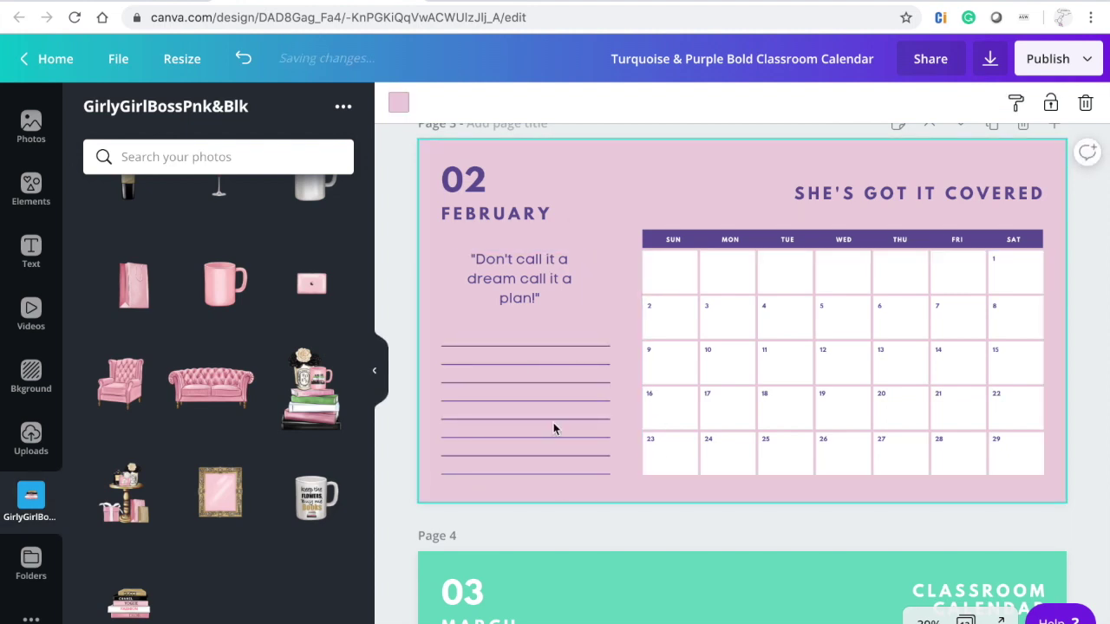
pyautogui.scroll(-1, 627, 351)
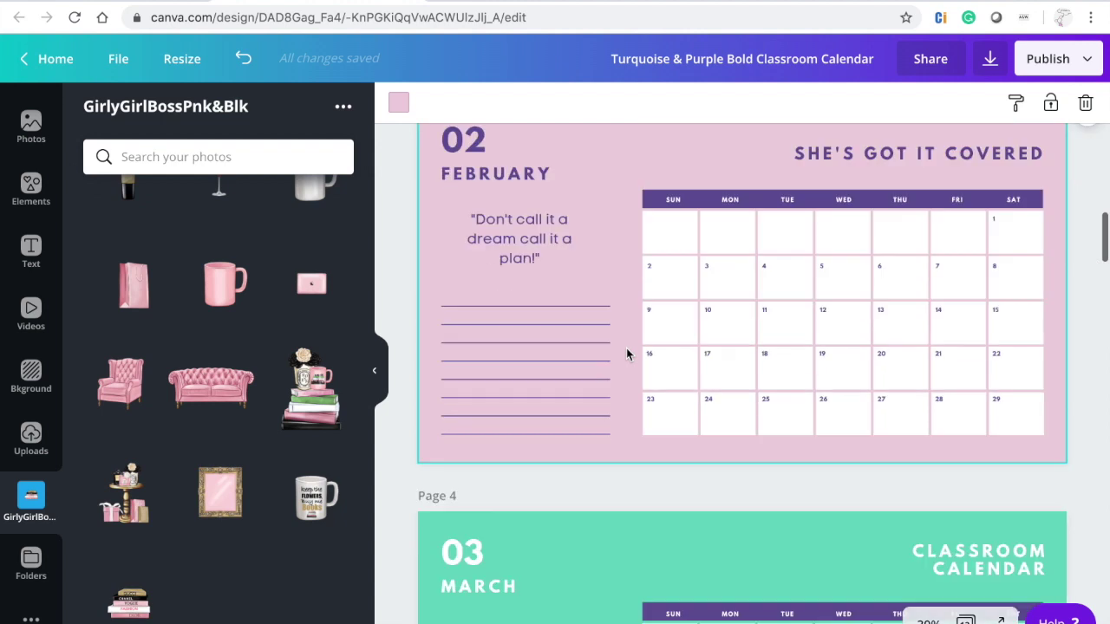
pyautogui.scroll(-5, 627, 347)
# Copy the cover's woman figure and paste it onto the January page.
pyautogui.scroll(4, 626, 348)
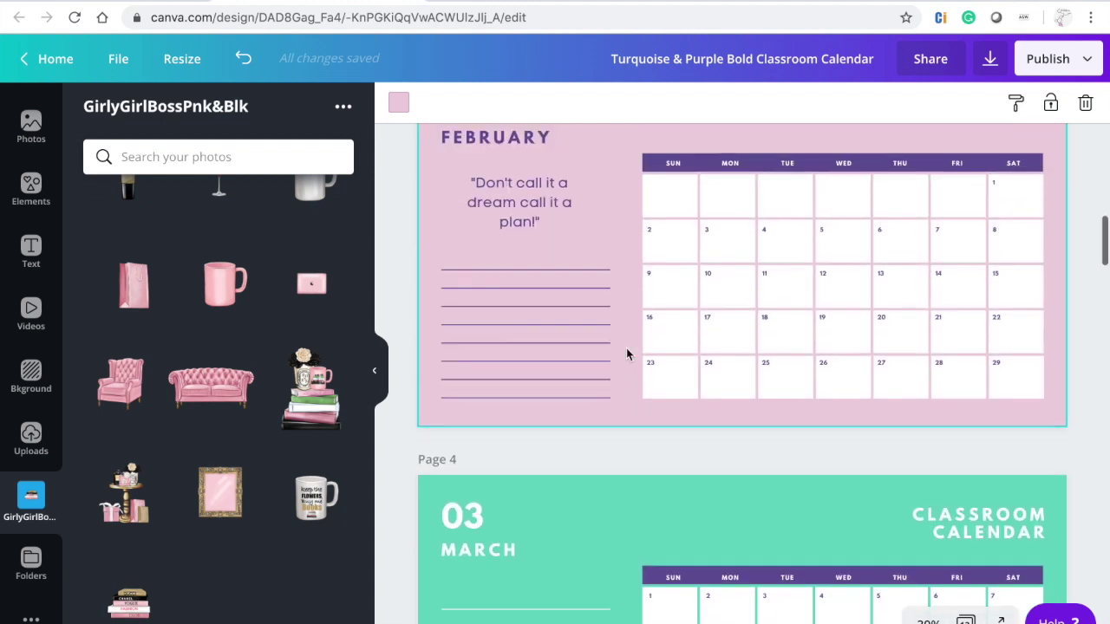
pyautogui.scroll(6, 626, 348)
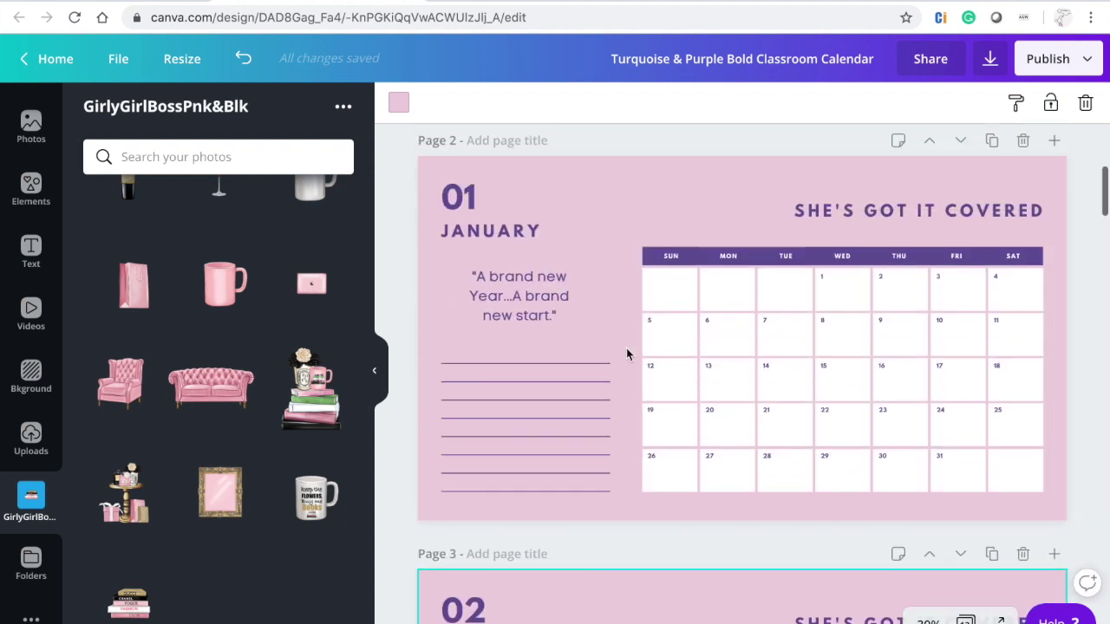
pyautogui.scroll(5, 626, 348)
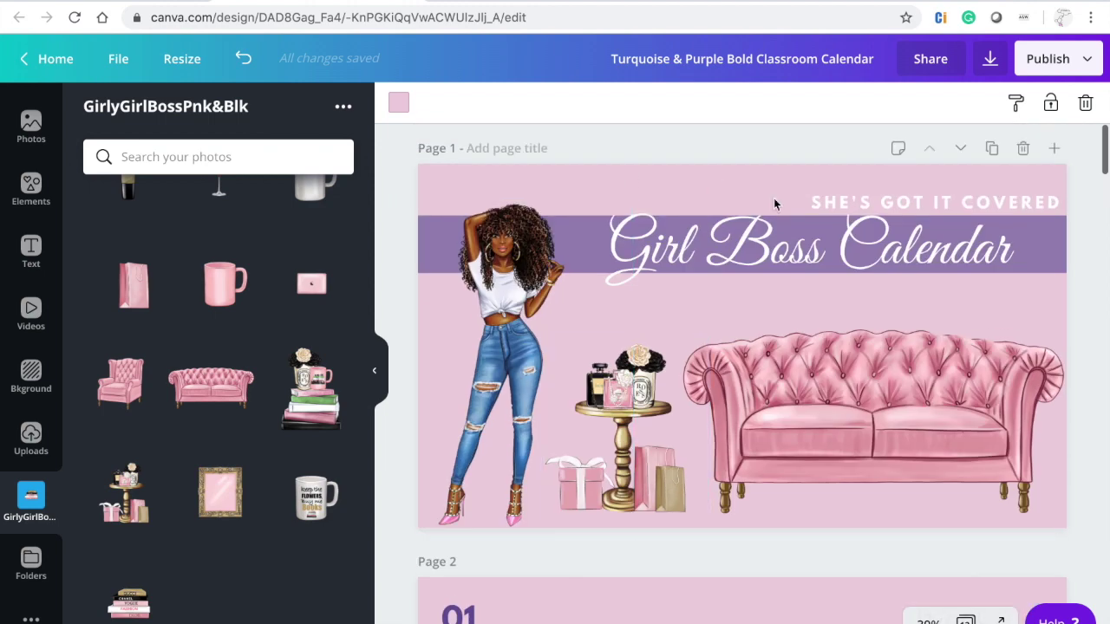
pyautogui.scroll(-1, 764, 364)
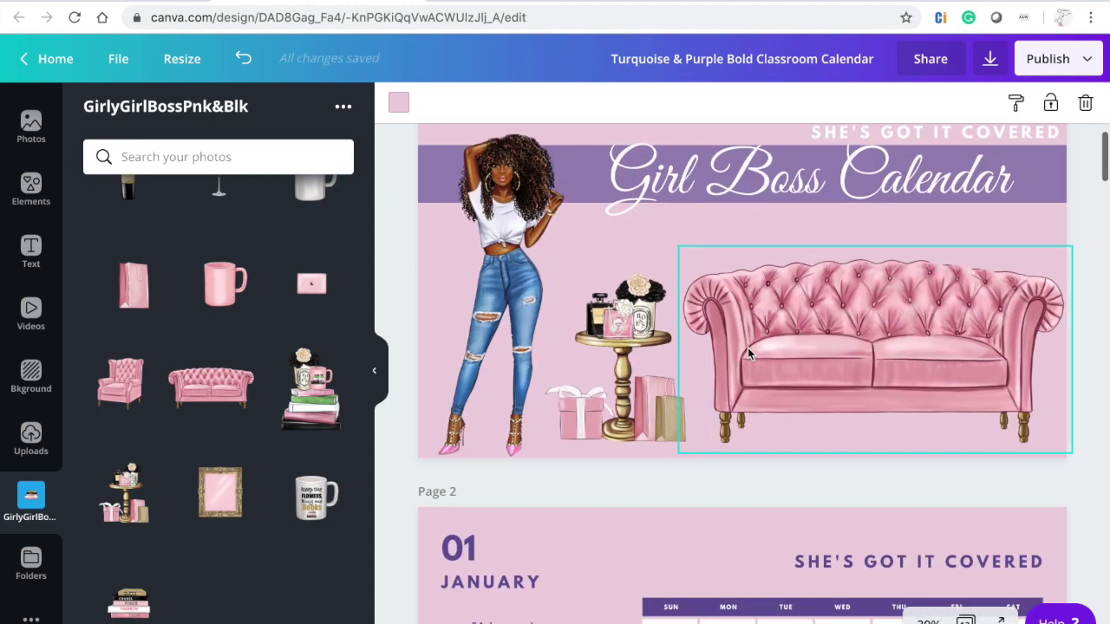
pyautogui.click(487, 291)
pyautogui.scroll(-1, 487, 291)
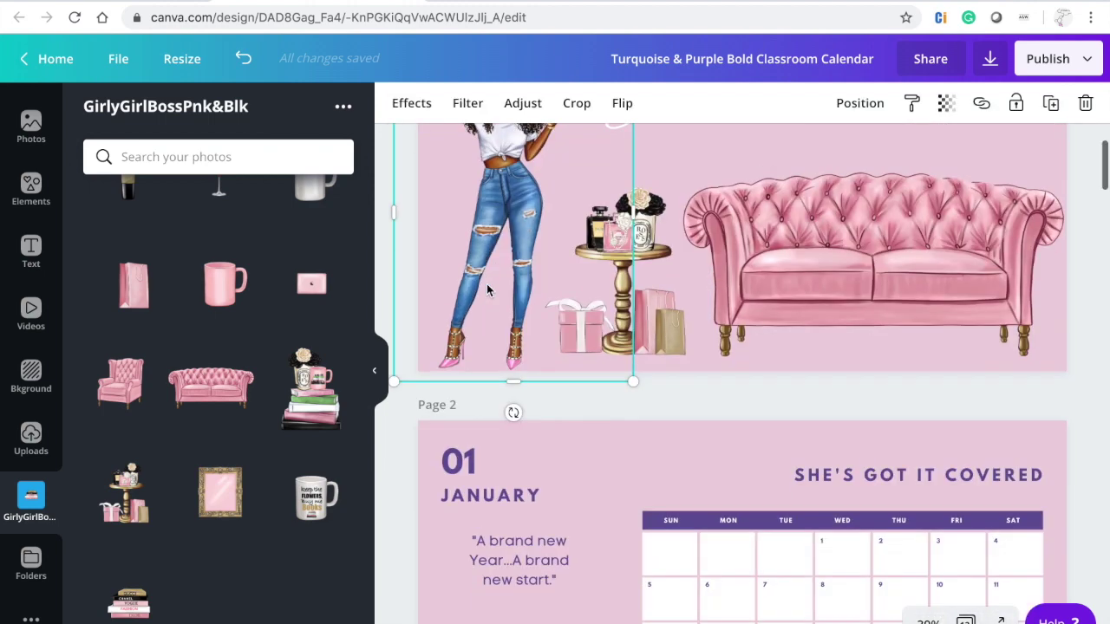
pyautogui.scroll(-1, 486, 284)
pyautogui.scroll(3, 486, 284)
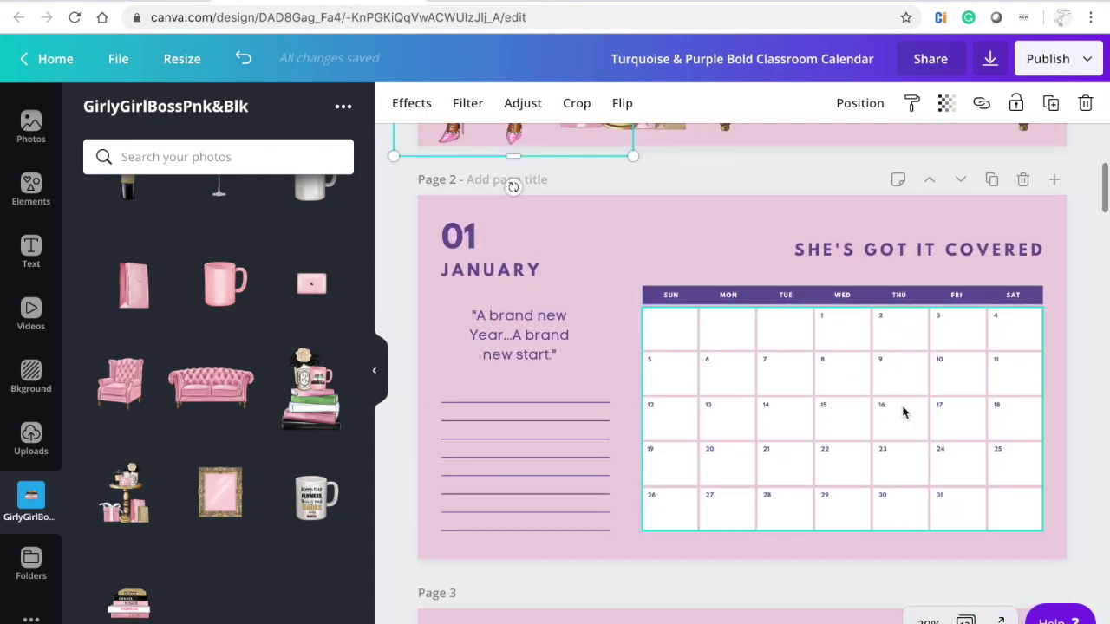
pyautogui.click(818, 219)
pyautogui.hotkey('ctrl', 'v')
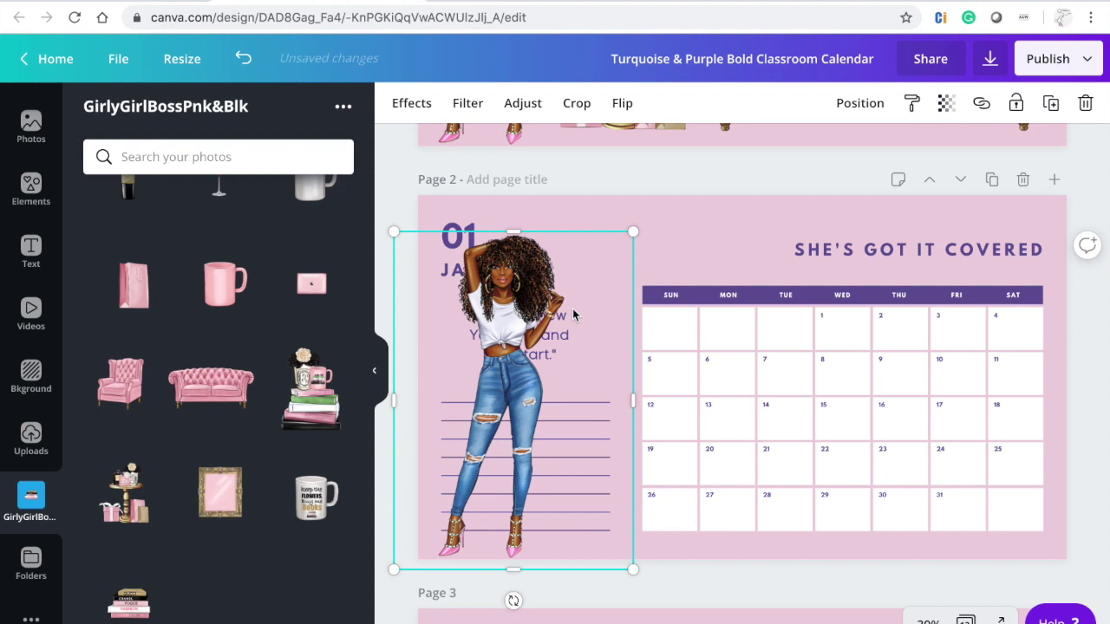
# Move the woman over the calendar's right columns, resize her, and crop both sides narrower.
pyautogui.moveTo(523, 304); pyautogui.dragTo(930, 324)
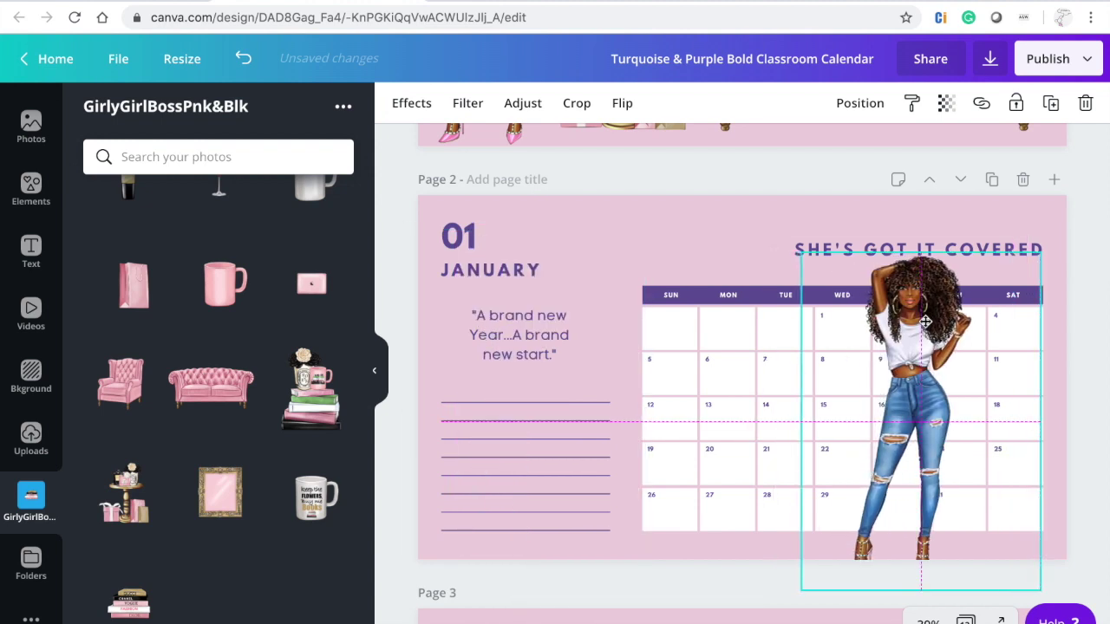
pyautogui.moveTo(826, 290); pyautogui.dragTo(1042, 378)
pyautogui.moveTo(933, 317); pyautogui.dragTo(930, 316)
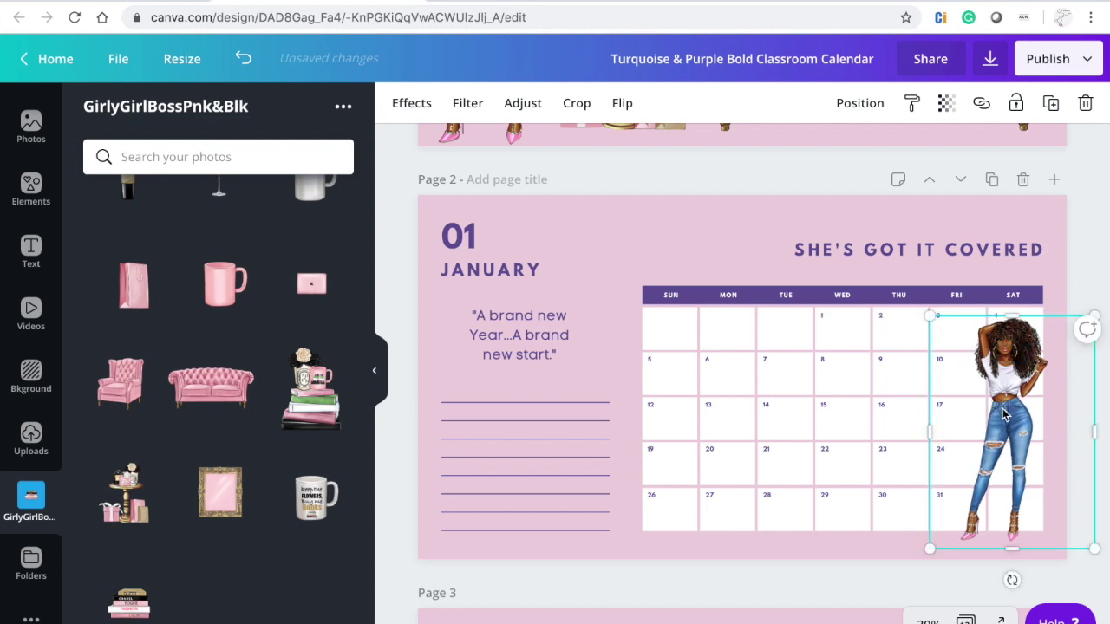
pyautogui.moveTo(1004, 409); pyautogui.dragTo(1004, 423)
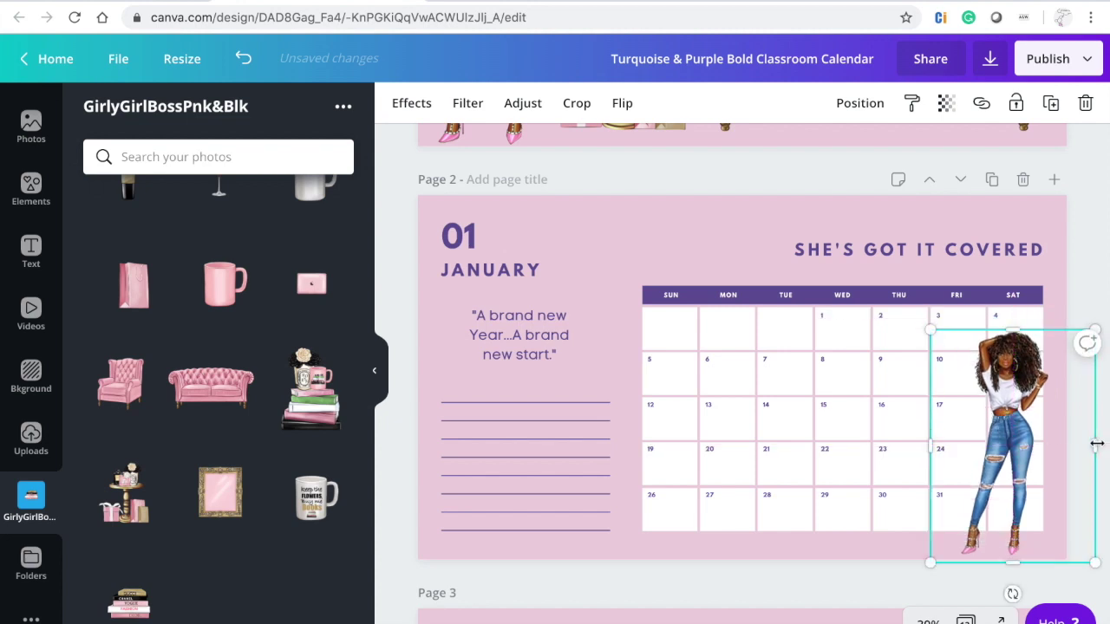
pyautogui.moveTo(1076, 441); pyautogui.dragTo(1058, 441)
pyautogui.moveTo(939, 440); pyautogui.dragTo(948, 440)
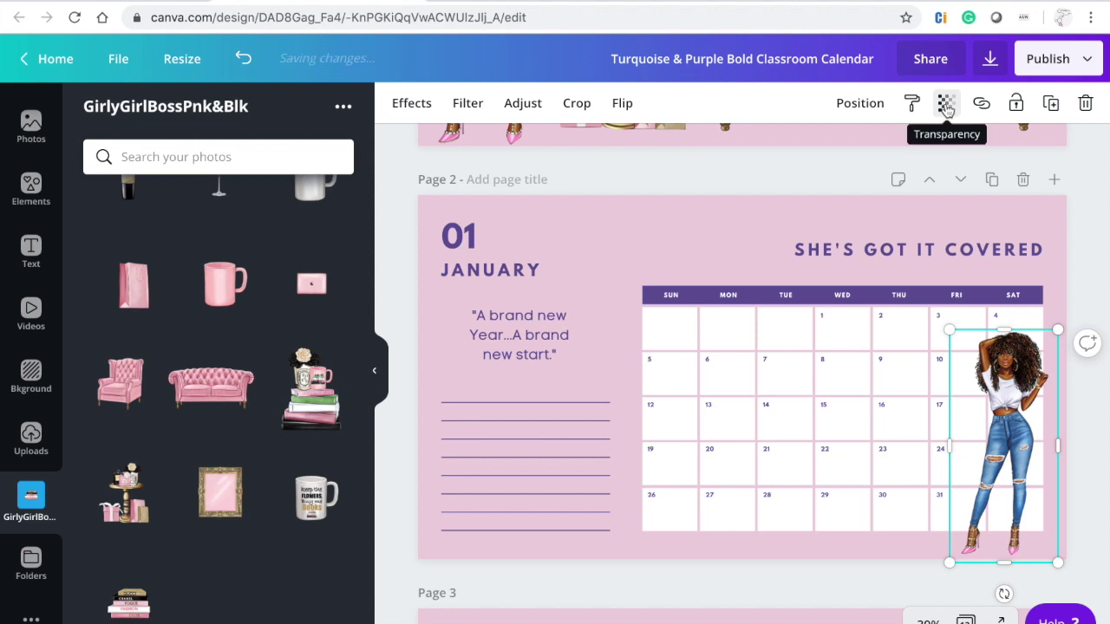
# Set the January woman figure's transparency to 65.
pyautogui.click(945, 104)
pyautogui.moveTo(896, 149); pyautogui.dragTo(842, 150)
pyautogui.click(1075, 222)
# Nudge the woman right over the Saturday column and shrink her slightly.
pyautogui.click(997, 413)
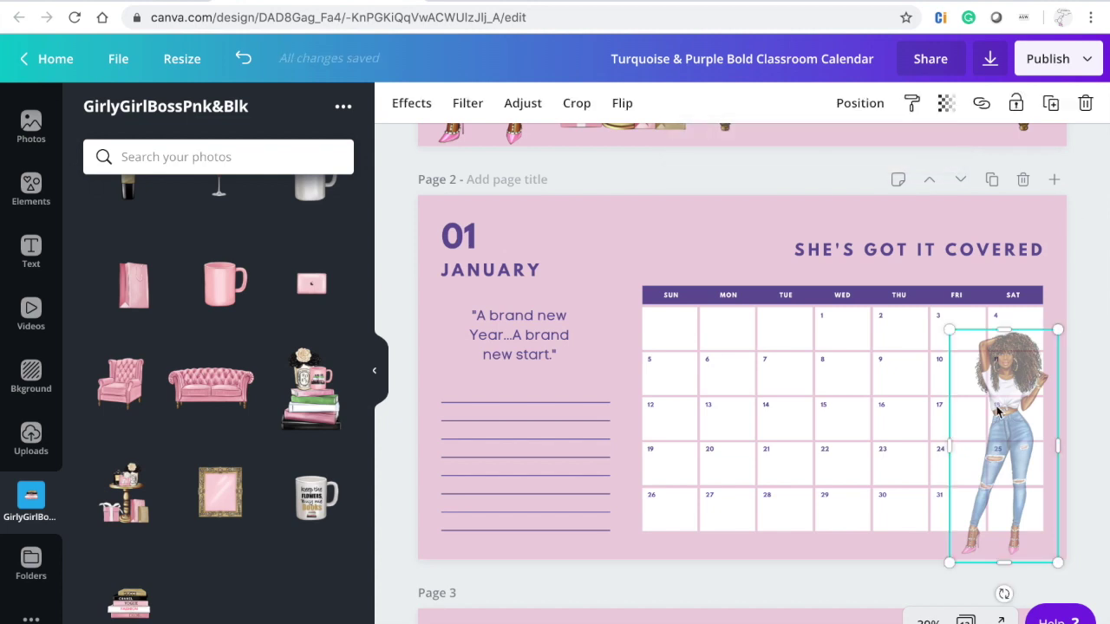
pyautogui.moveTo(1002, 408); pyautogui.dragTo(1021, 407)
pyautogui.click(1084, 338)
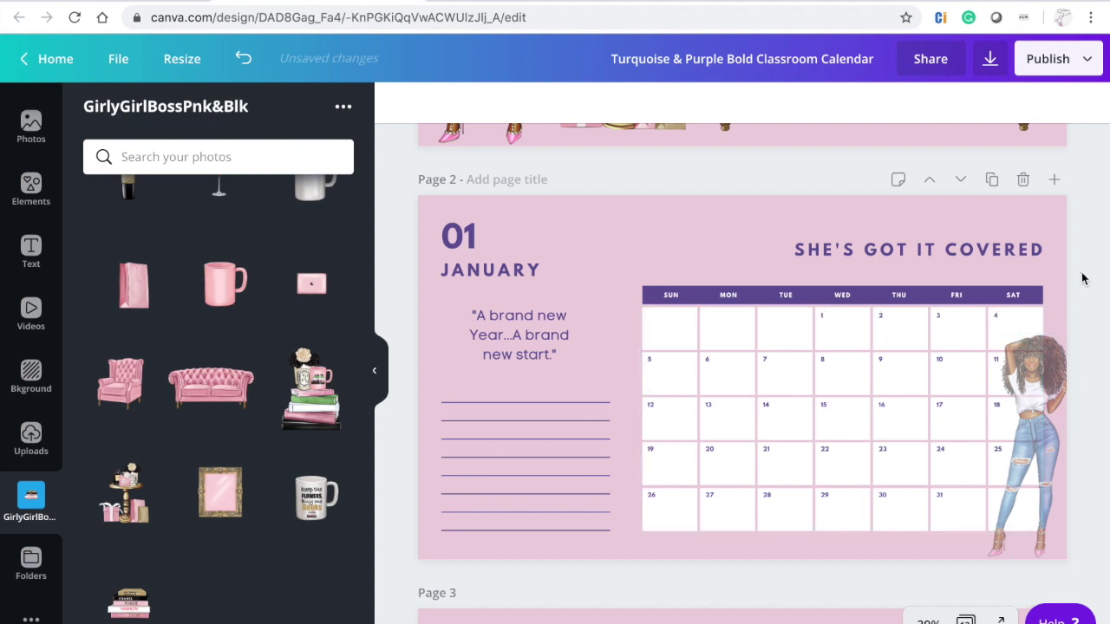
pyautogui.click(1060, 375)
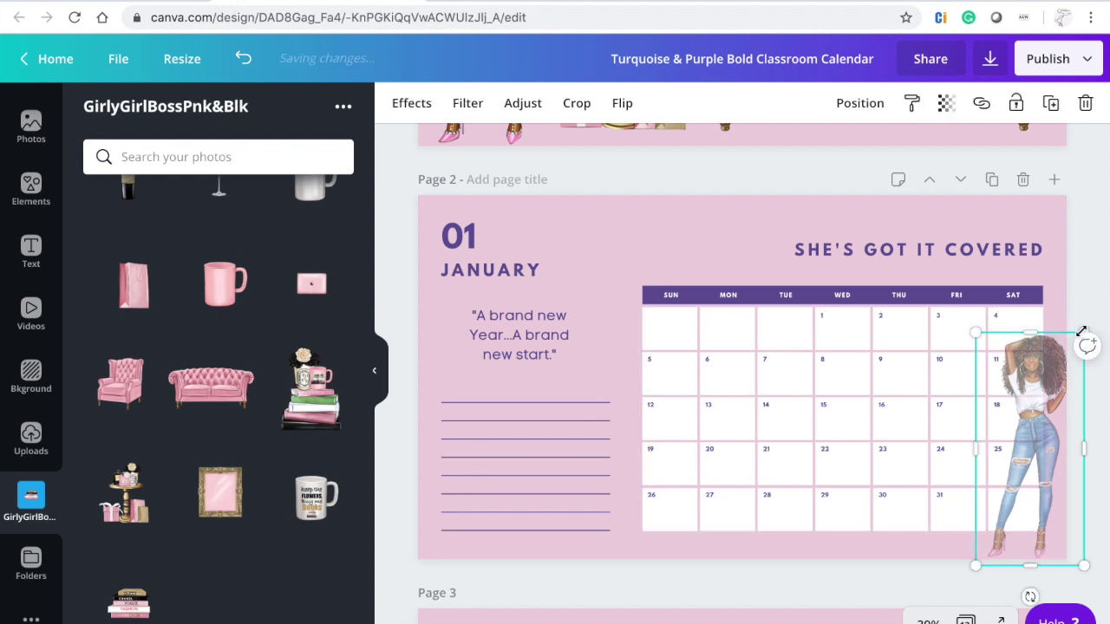
pyautogui.moveTo(1072, 332); pyautogui.dragTo(1054, 336)
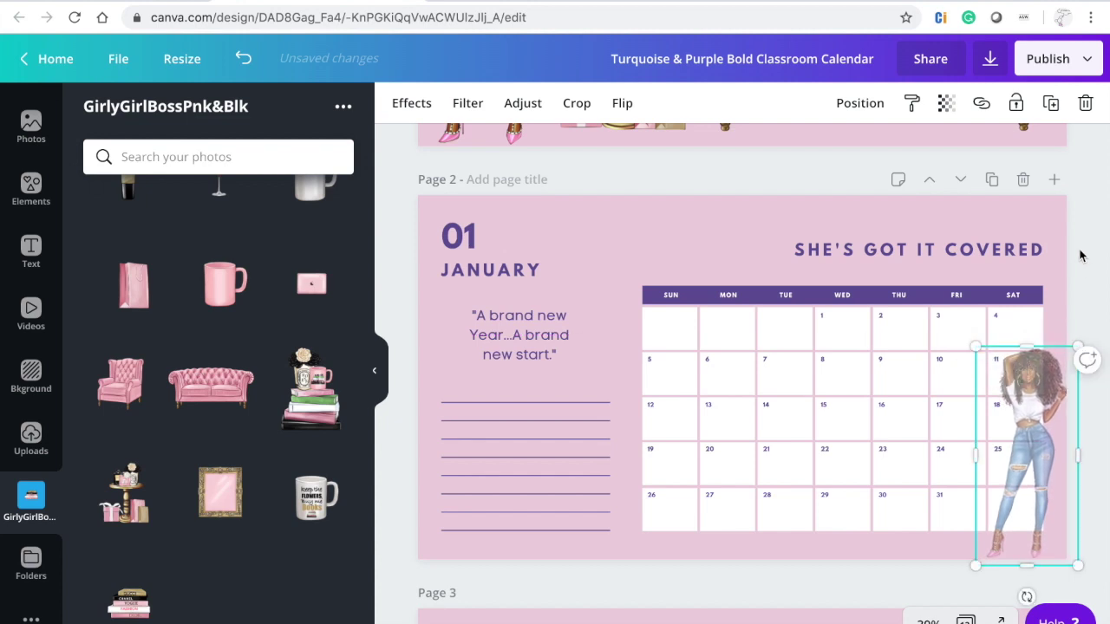
pyautogui.click(1082, 250)
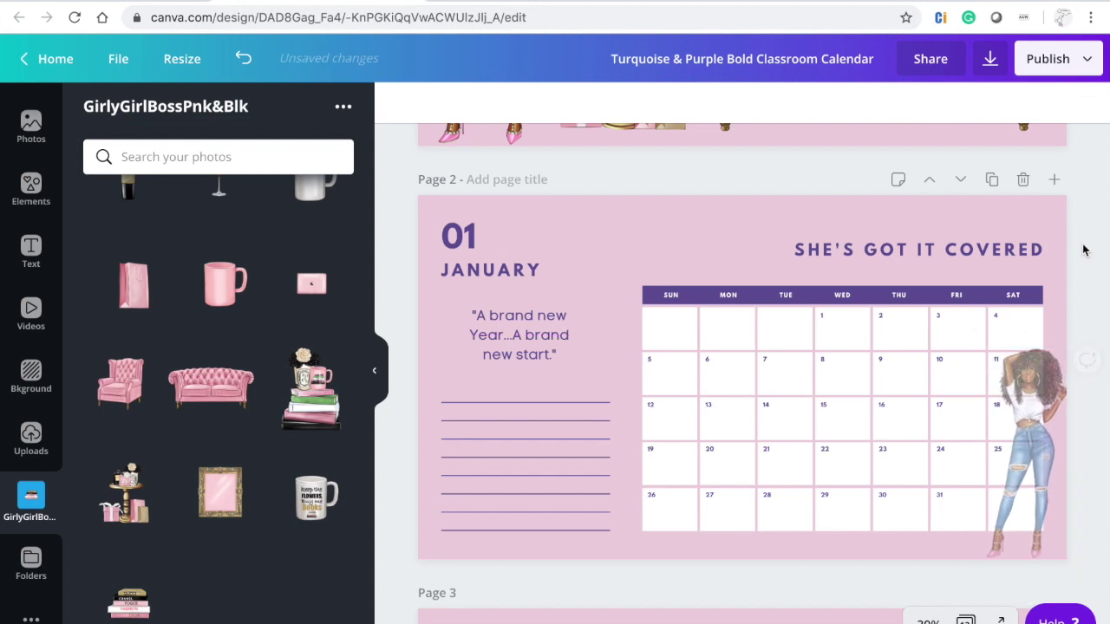
pyautogui.click(1037, 389)
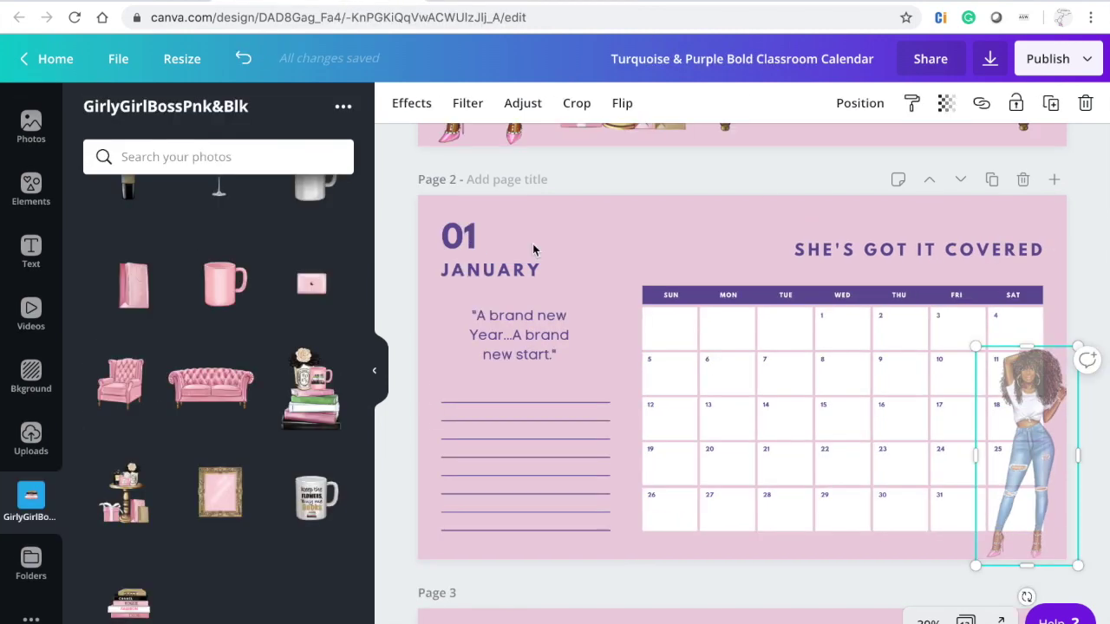
# Copy the faded woman figure and paste it onto the February page.
pyautogui.click(1085, 235)
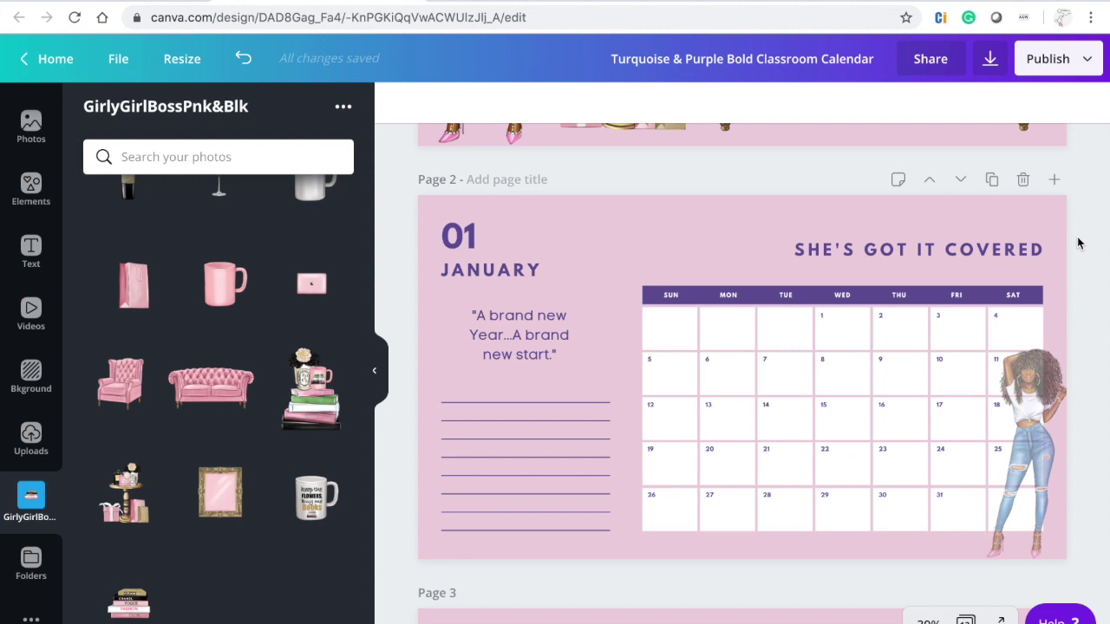
pyautogui.scroll(-3, 1084, 234)
pyautogui.click(1045, 269)
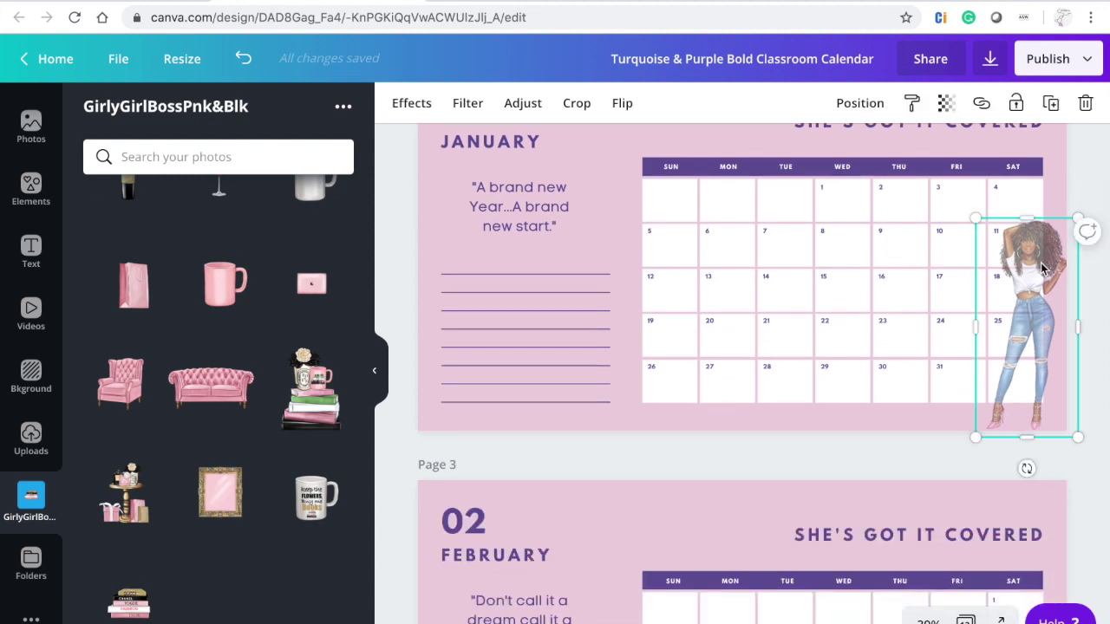
pyautogui.scroll(-4, 1005, 388)
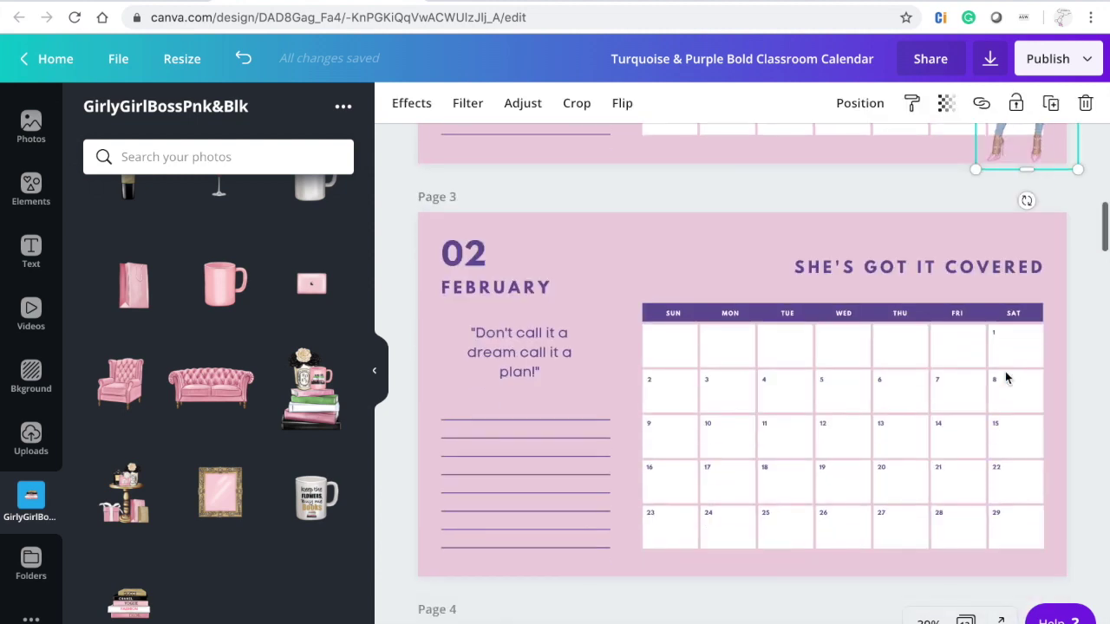
pyautogui.scroll(-1, 911, 238)
pyautogui.click(912, 189)
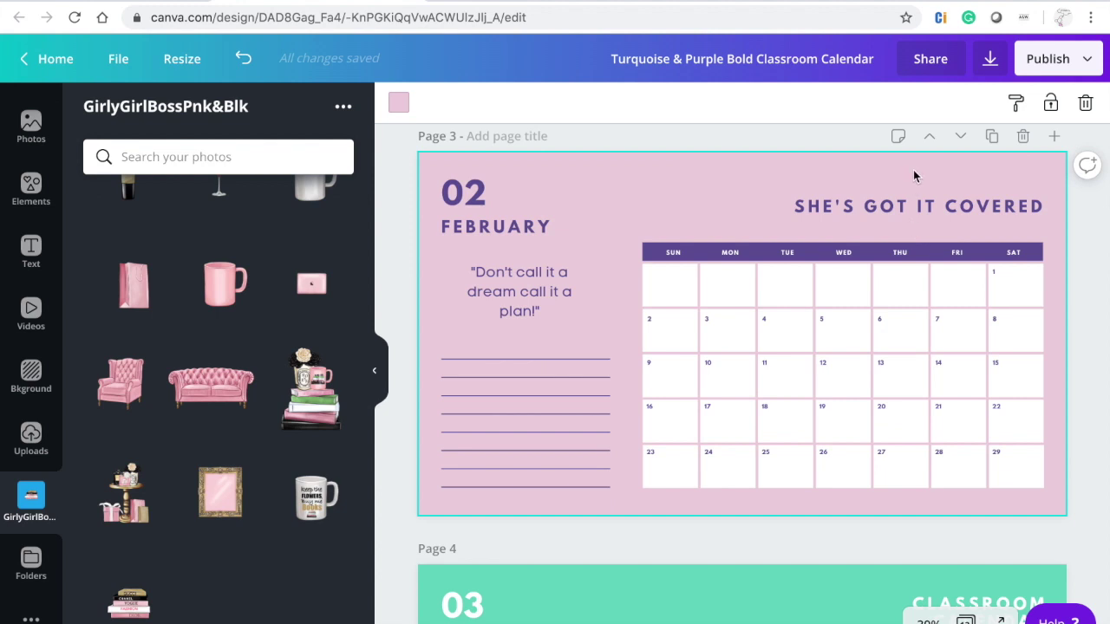
pyautogui.hotkey('ctrl', 'v')
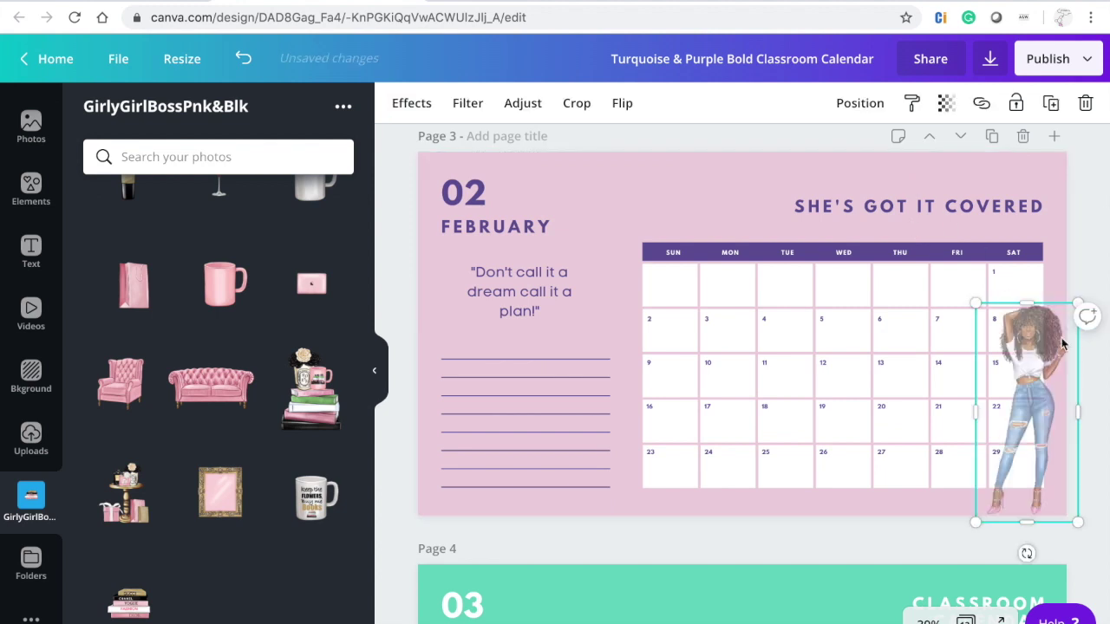
pyautogui.click(1082, 237)
# Paste another copy of the woman figure onto the March page.
pyautogui.scroll(-3, 1027, 408)
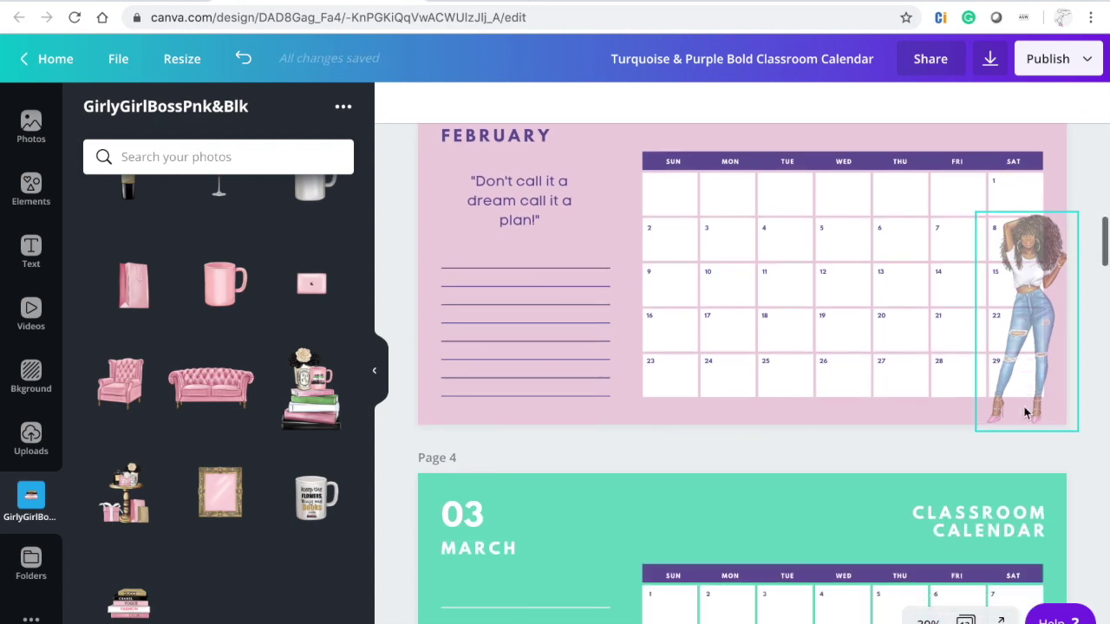
pyautogui.scroll(-3, 1025, 406)
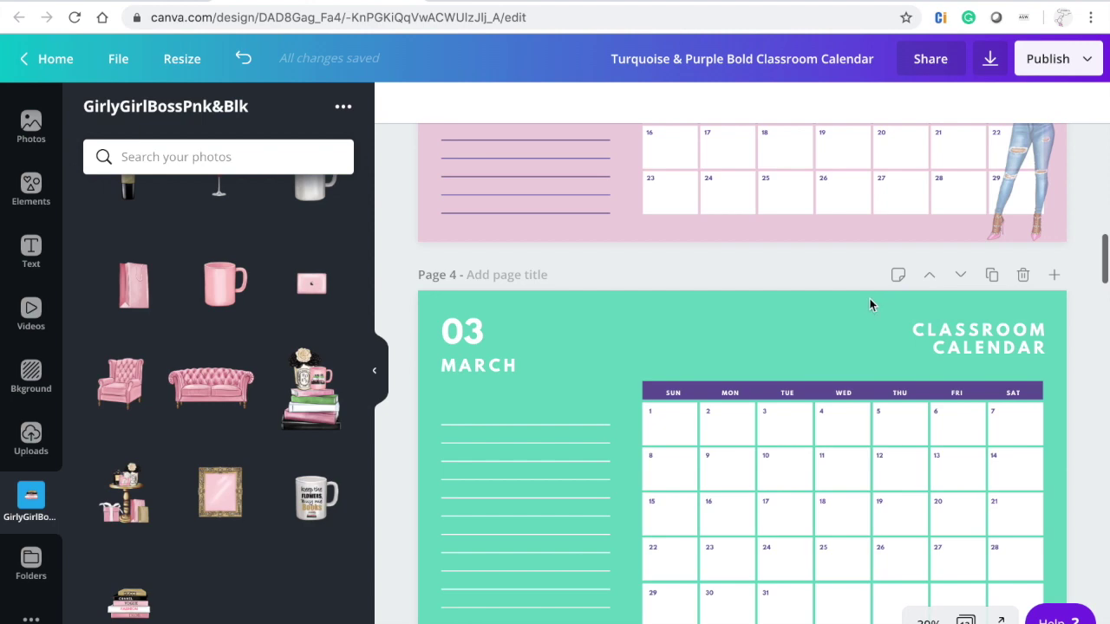
pyautogui.click(859, 303)
pyautogui.hotkey('ctrl', 'v')
pyautogui.scroll(-5, 859, 303)
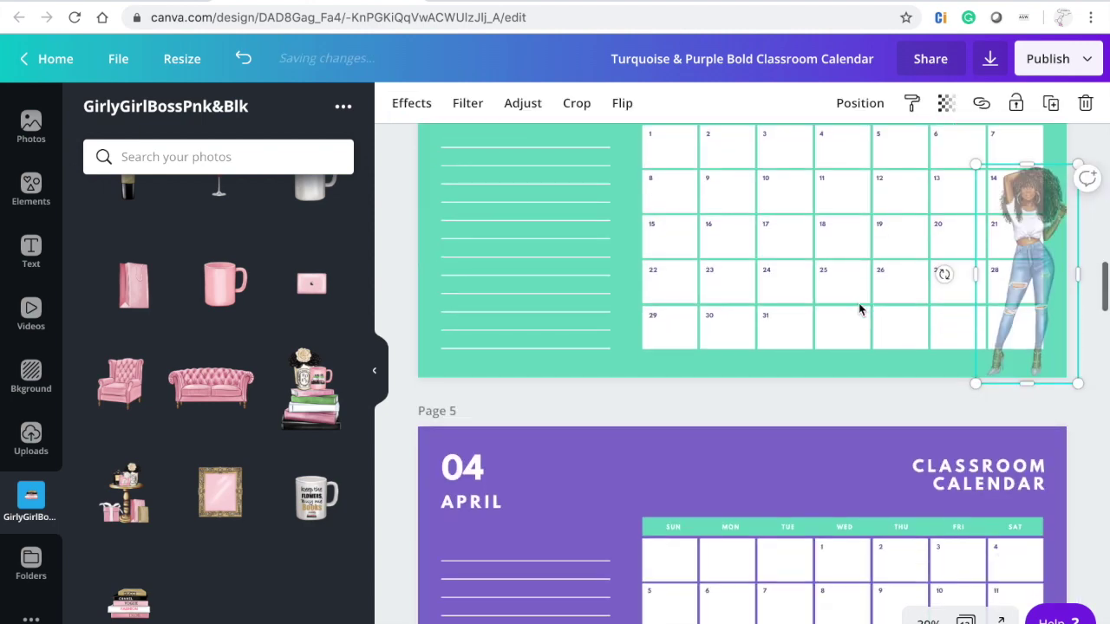
pyautogui.scroll(6, 794, 328)
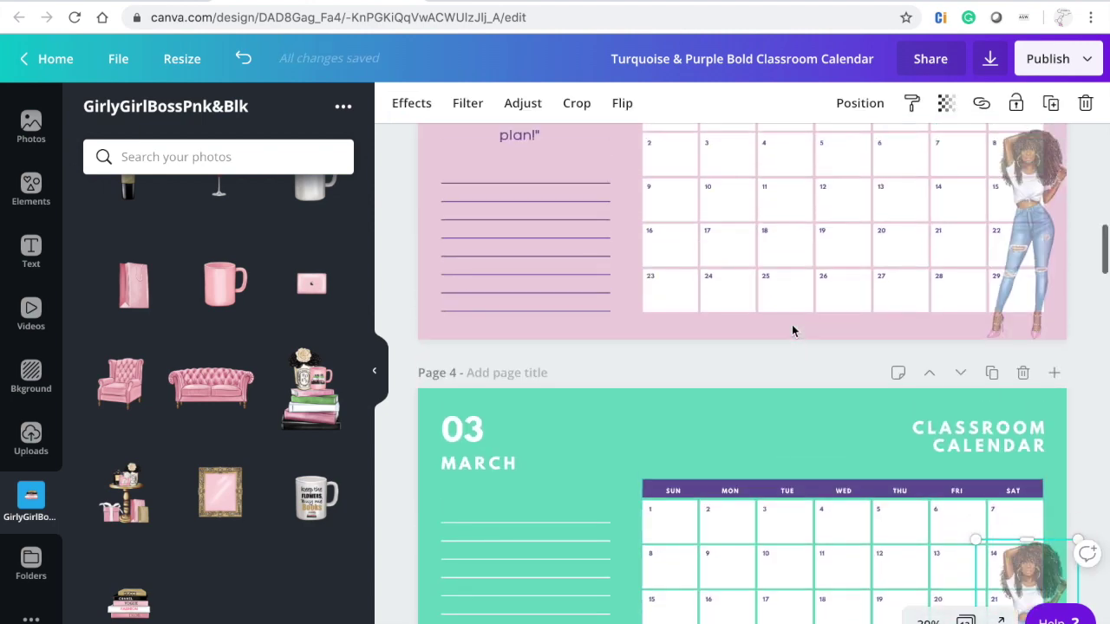
pyautogui.scroll(10, 792, 330)
pyautogui.scroll(-11, 792, 329)
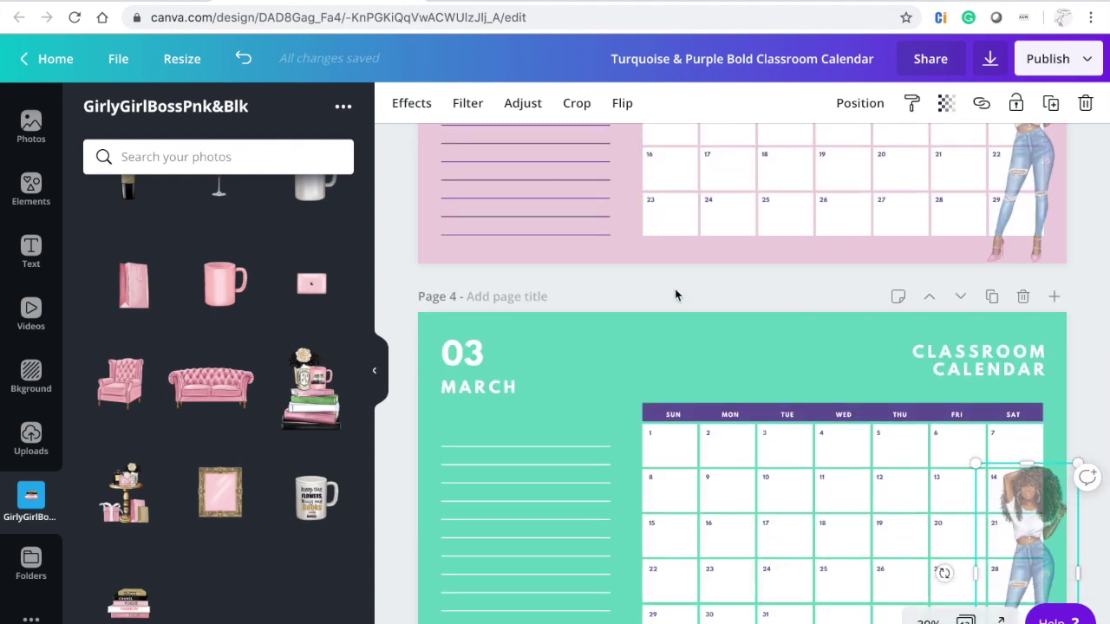
# Review the pages, then switch to the 'Copy of She's got it covered calendar' design.
pyautogui.scroll(10, 675, 296)
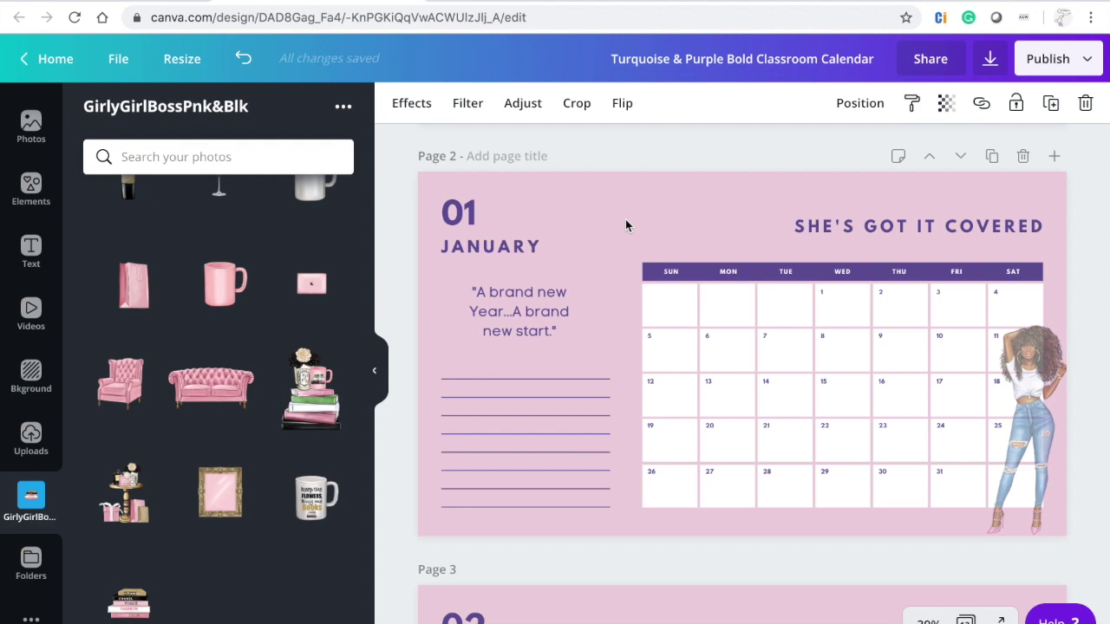
pyautogui.scroll(5, 619, 229)
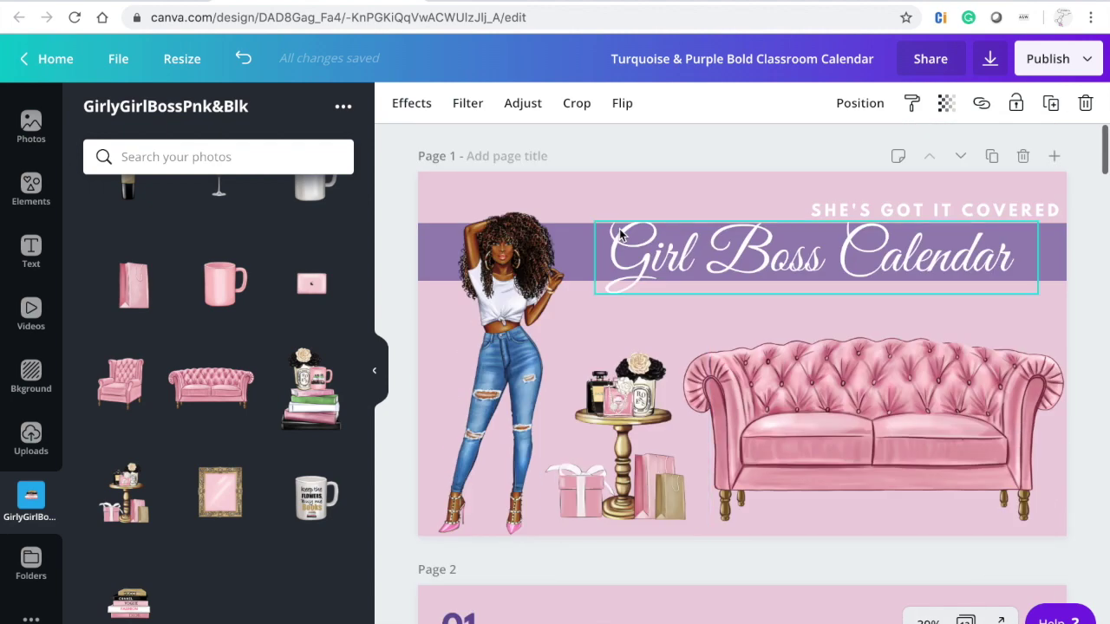
pyautogui.click(727, 143)
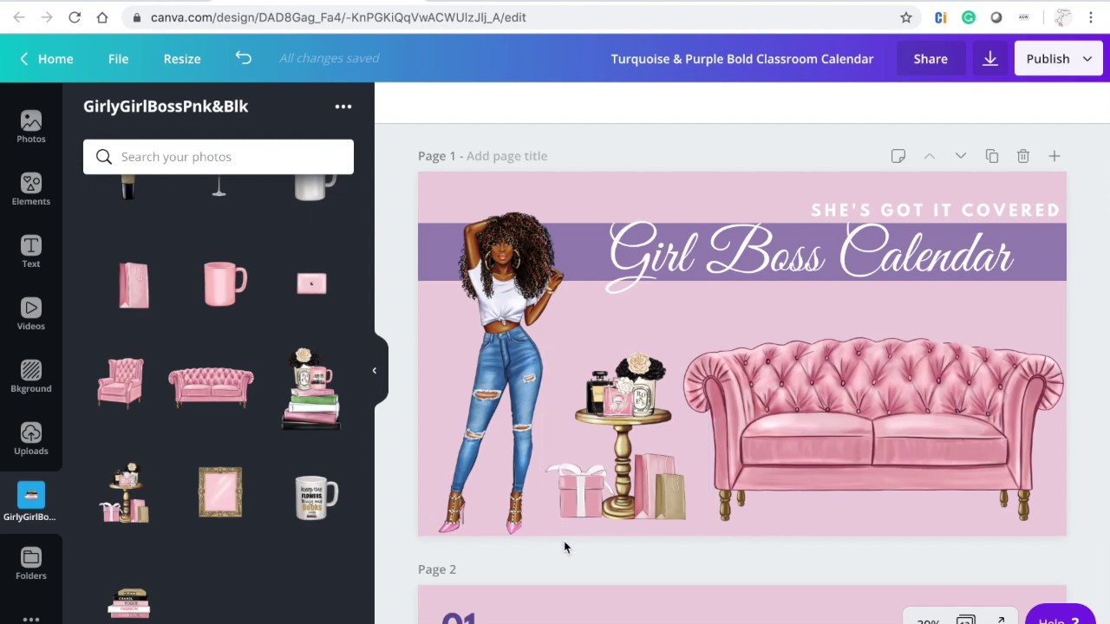
pyautogui.scroll(-5, 564, 540)
pyautogui.scroll(-2, 564, 538)
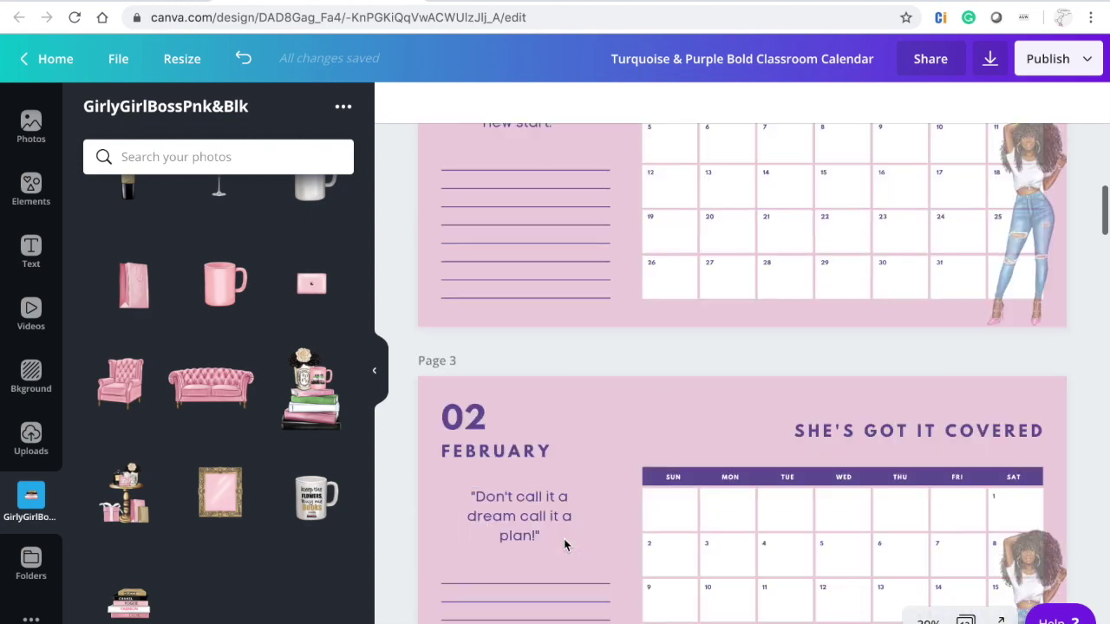
pyautogui.scroll(-3, 548, 495)
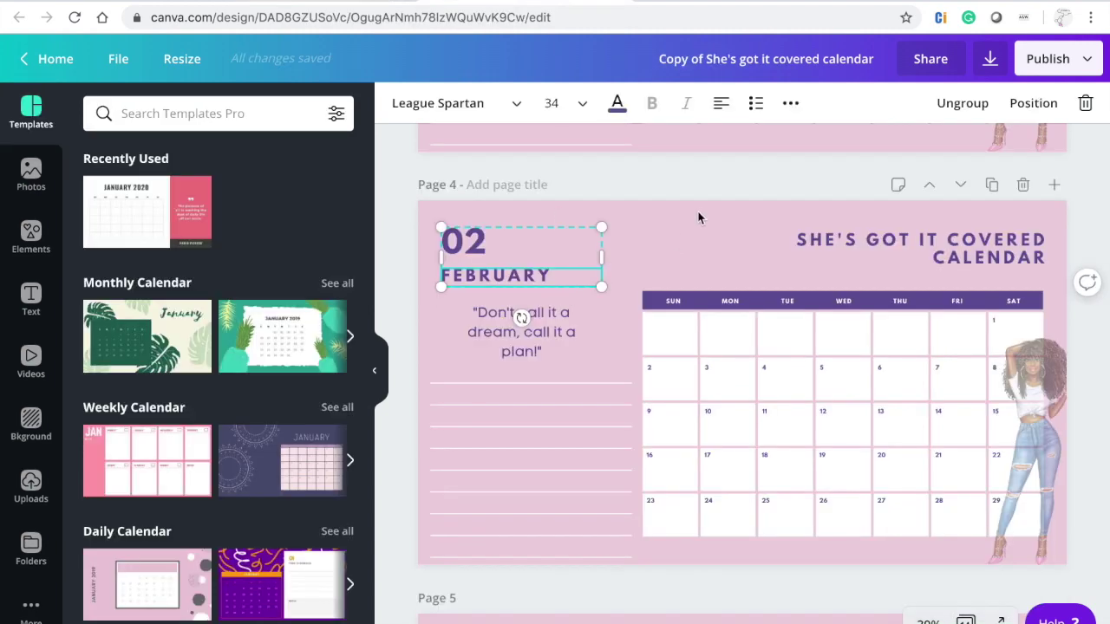
pyautogui.click(700, 197)
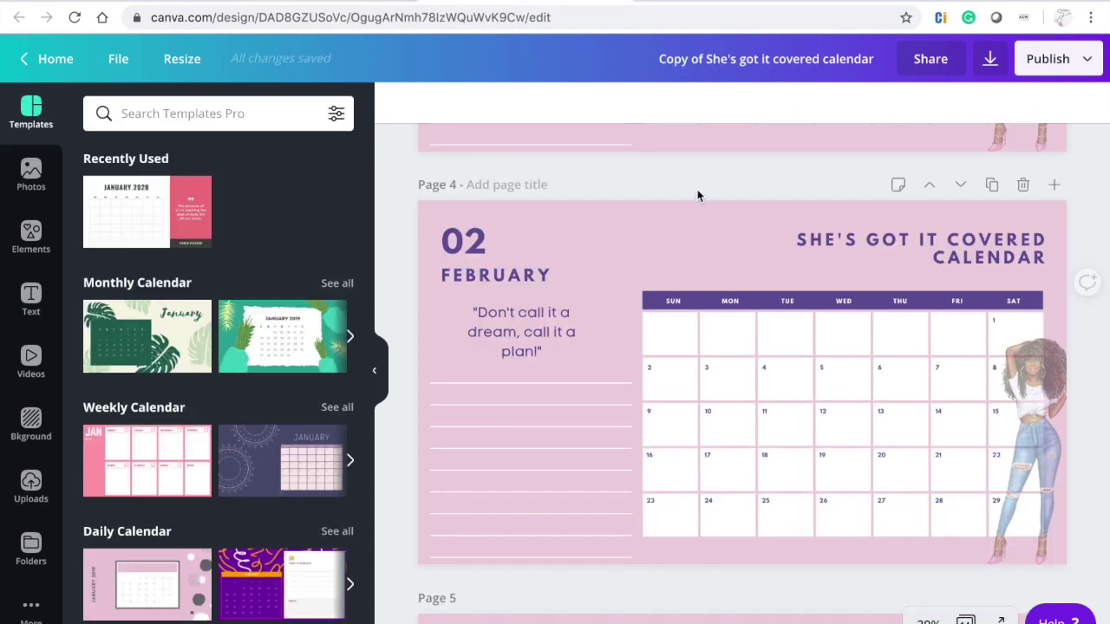
# Scroll through the reference design's February and April pages.
pyautogui.scroll(10, 688, 187)
pyautogui.scroll(-10, 689, 187)
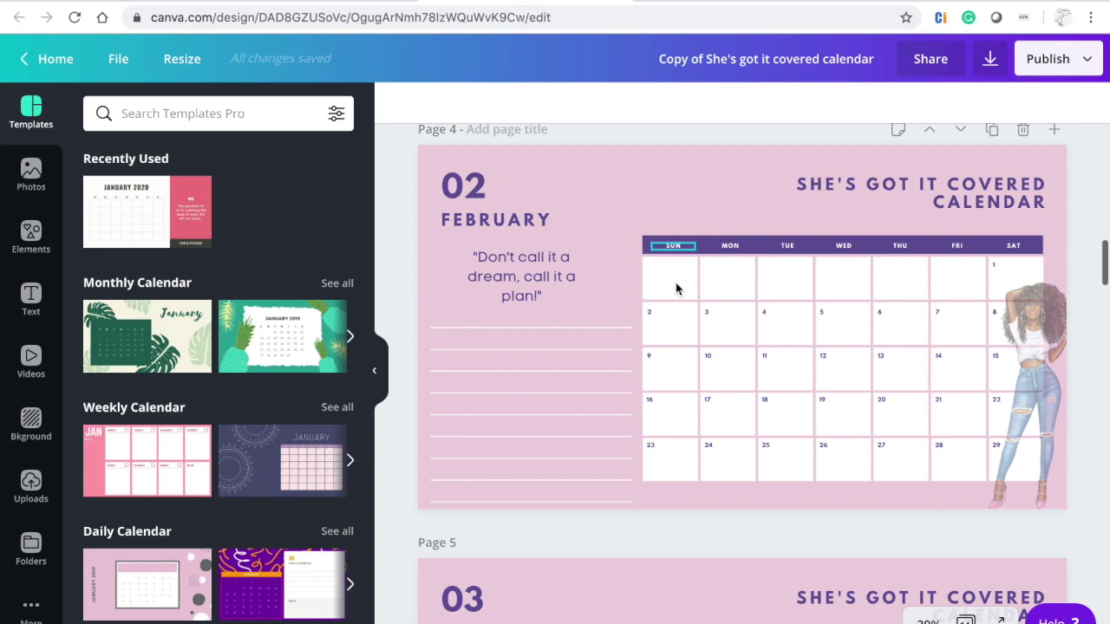
pyautogui.scroll(-10, 628, 449)
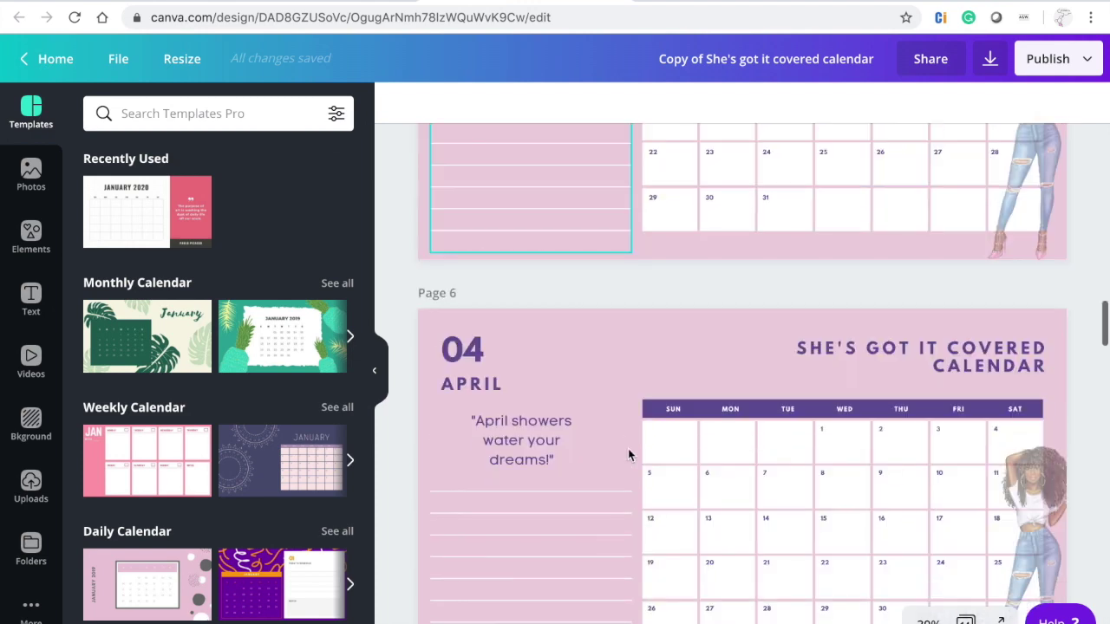
pyautogui.scroll(-5, 628, 449)
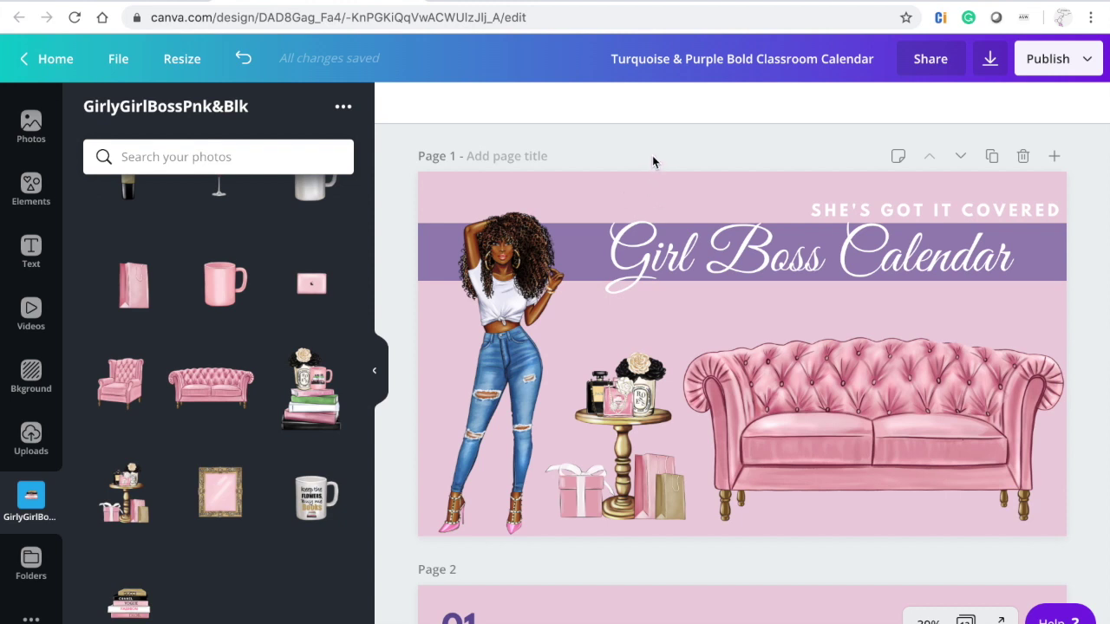
pyautogui.scroll(-5, 652, 157)
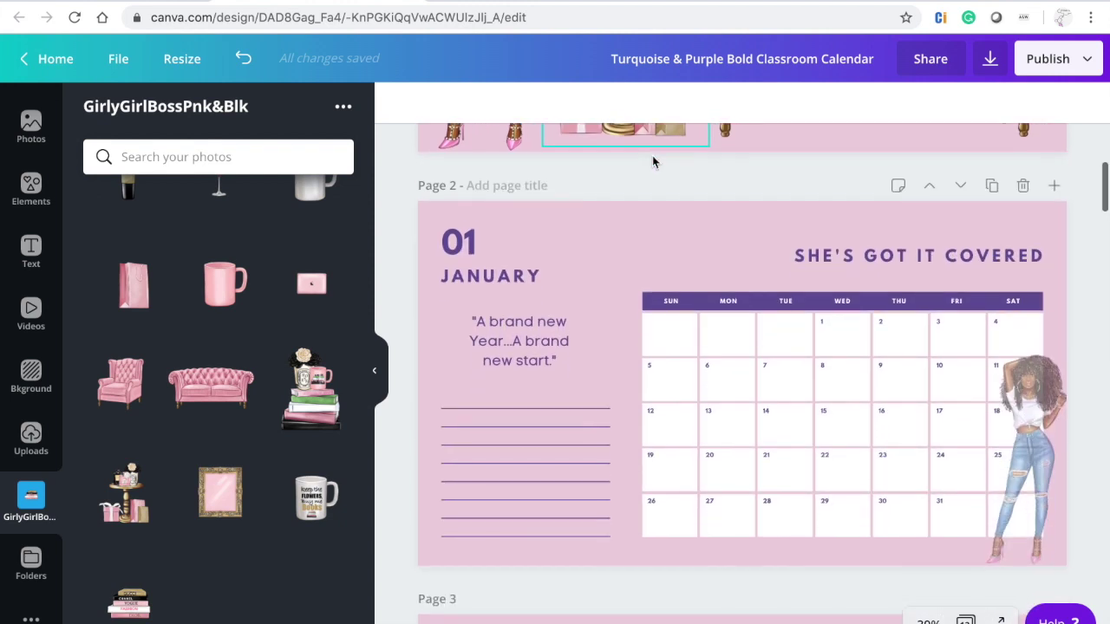
pyautogui.scroll(-2, 652, 161)
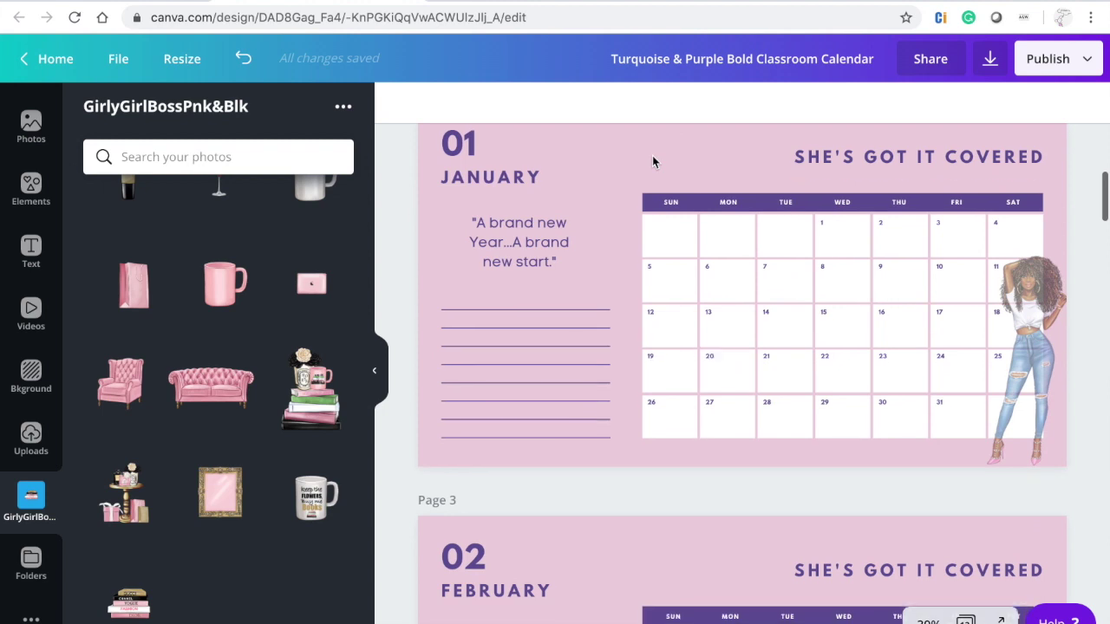
pyautogui.scroll(-3, 652, 162)
pyautogui.scroll(-3, 653, 161)
pyautogui.scroll(9, 652, 162)
pyautogui.scroll(6, 653, 161)
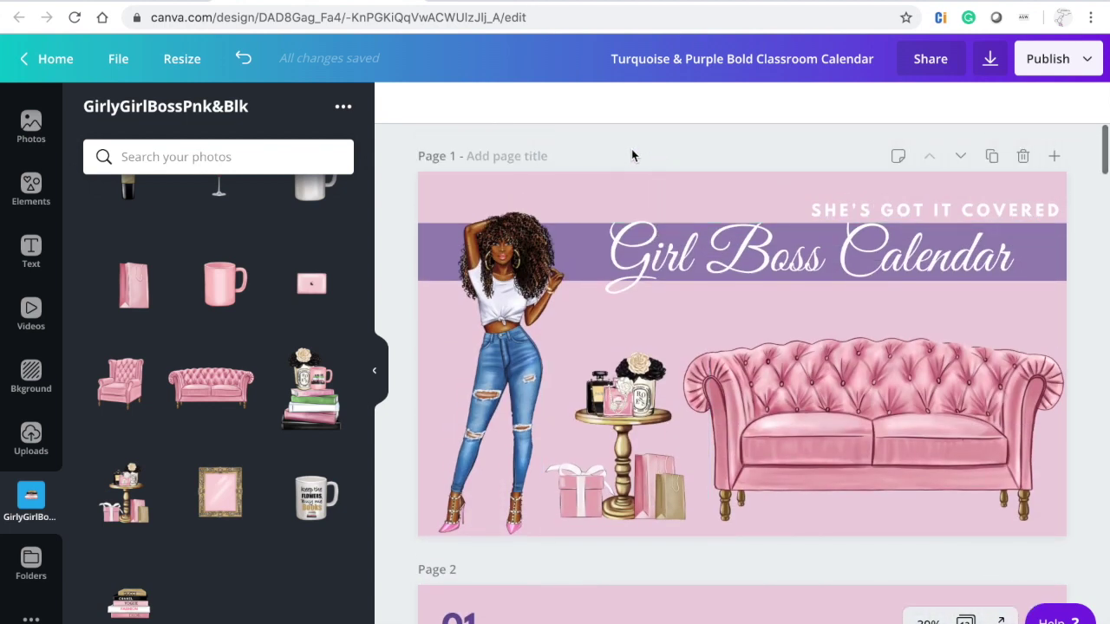